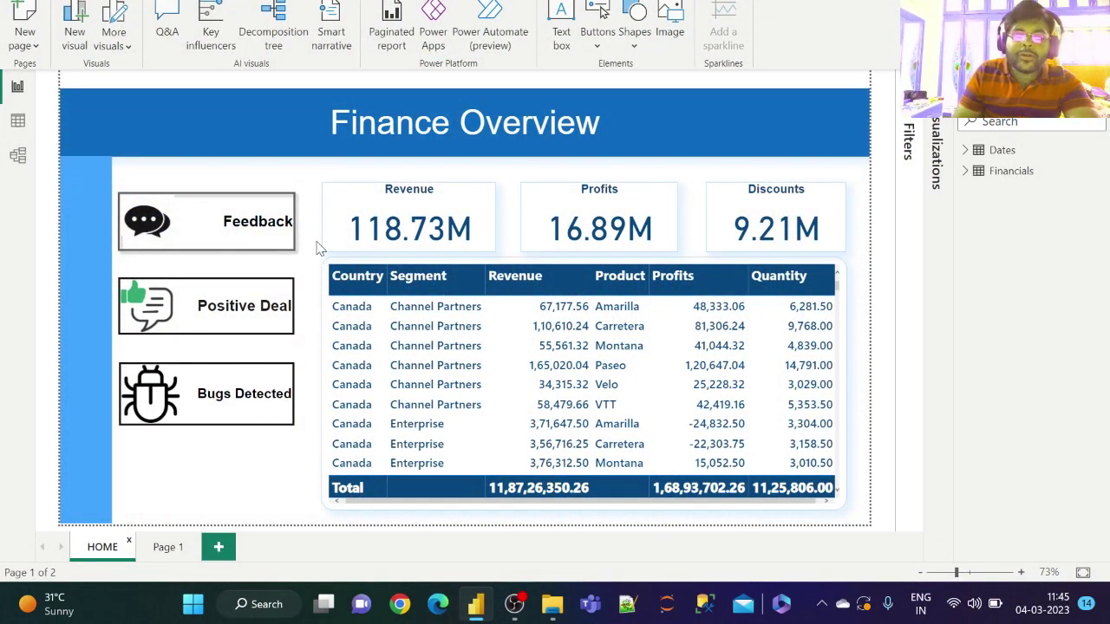
- Switch to Page 1 and turn the small blank button into a wide rectangle away from the canvas corner
left_click(260, 232, "ctrl")
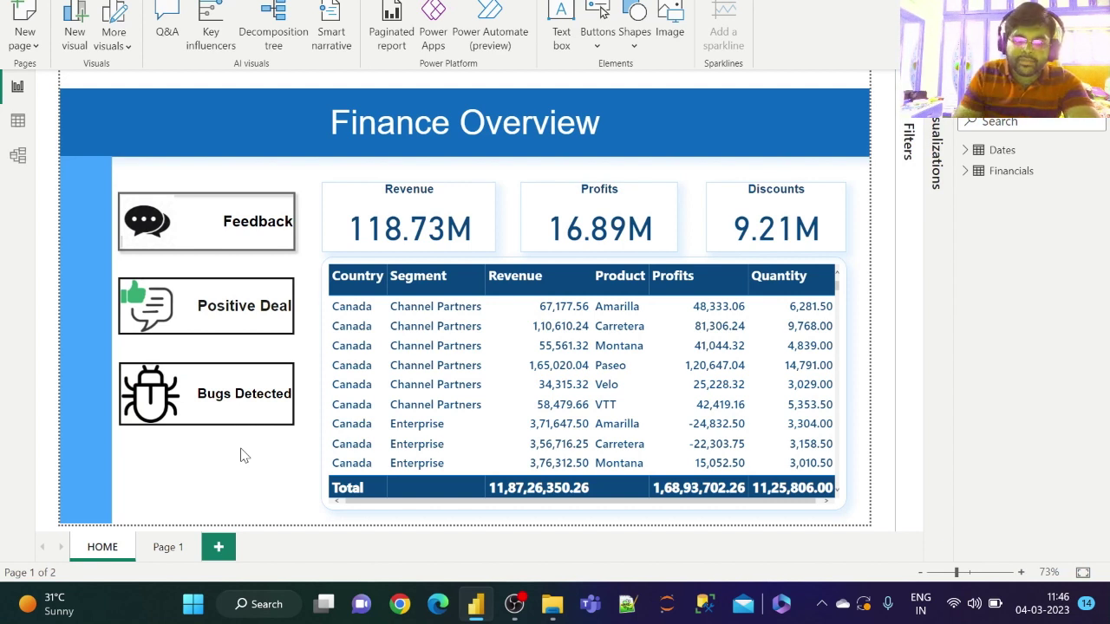
left_click(168, 547)
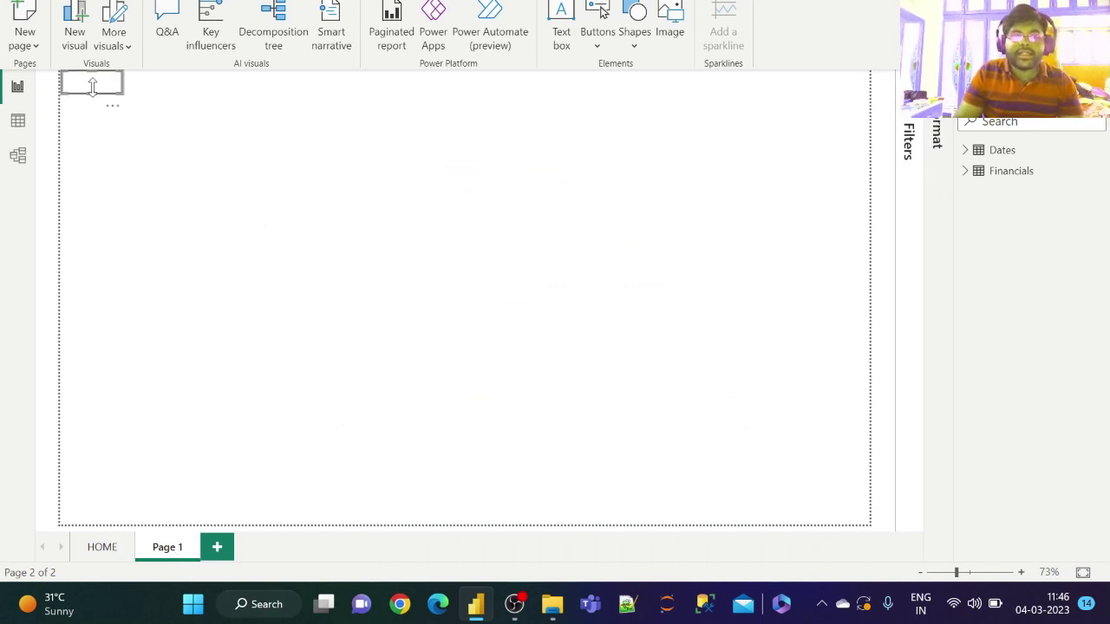
left_click_drag(112, 109, 346, 269)
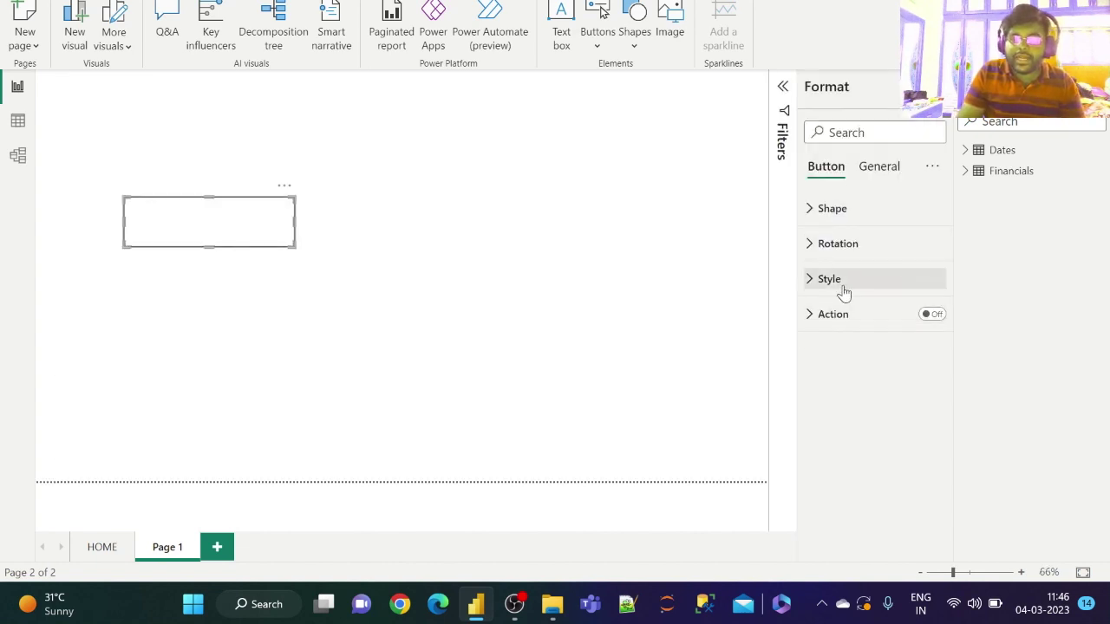
- Turn on the default-state text of the blank button and set it to "Feedback"
left_click(843, 287)
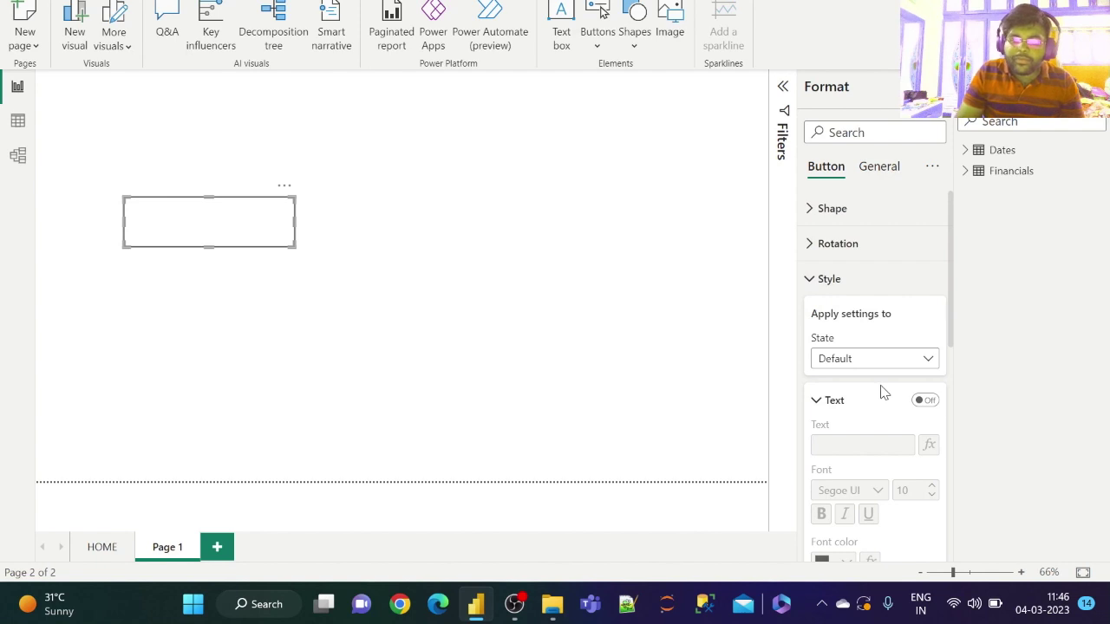
scroll(883, 392, "down", 2)
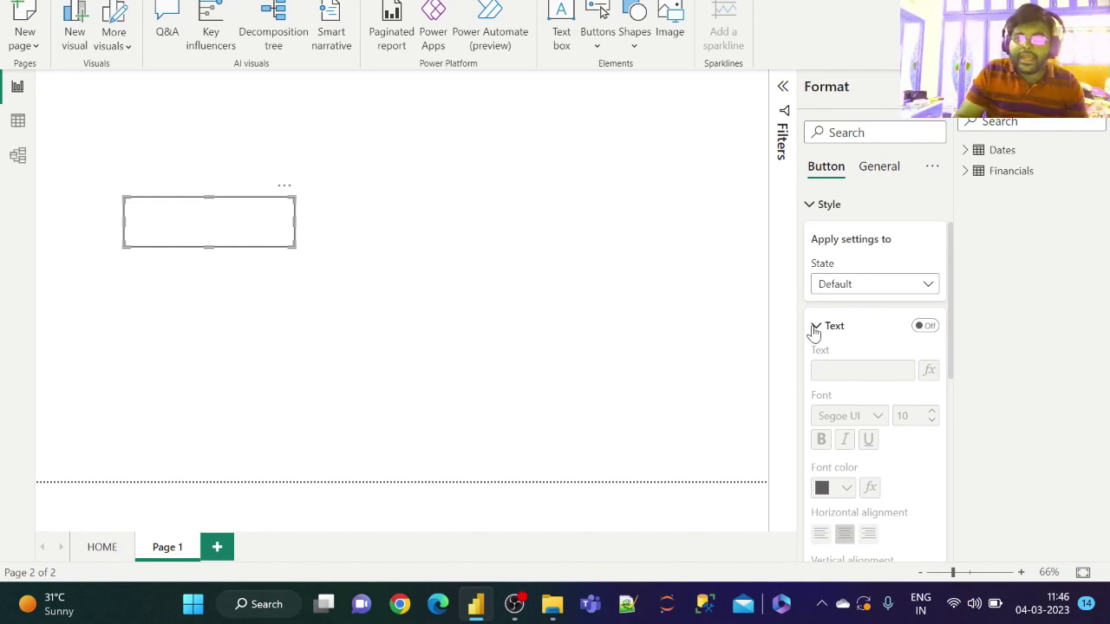
left_click(926, 326)
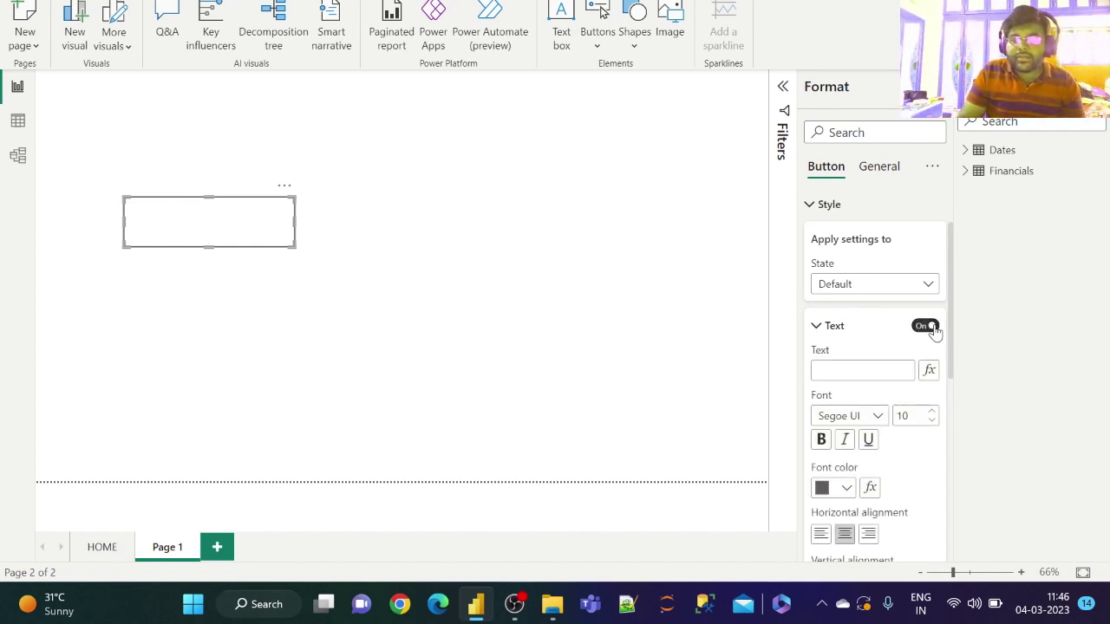
left_click(852, 371)
type("Feedback")
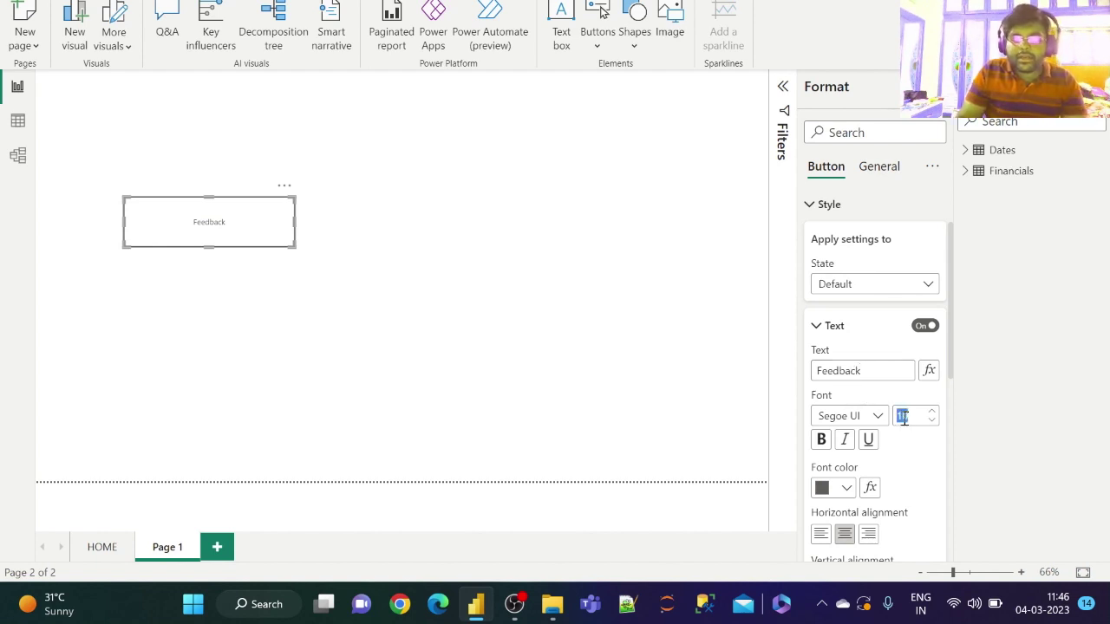
- Format the button text as Arial at size 16 with right horizontal alignment
type("16")
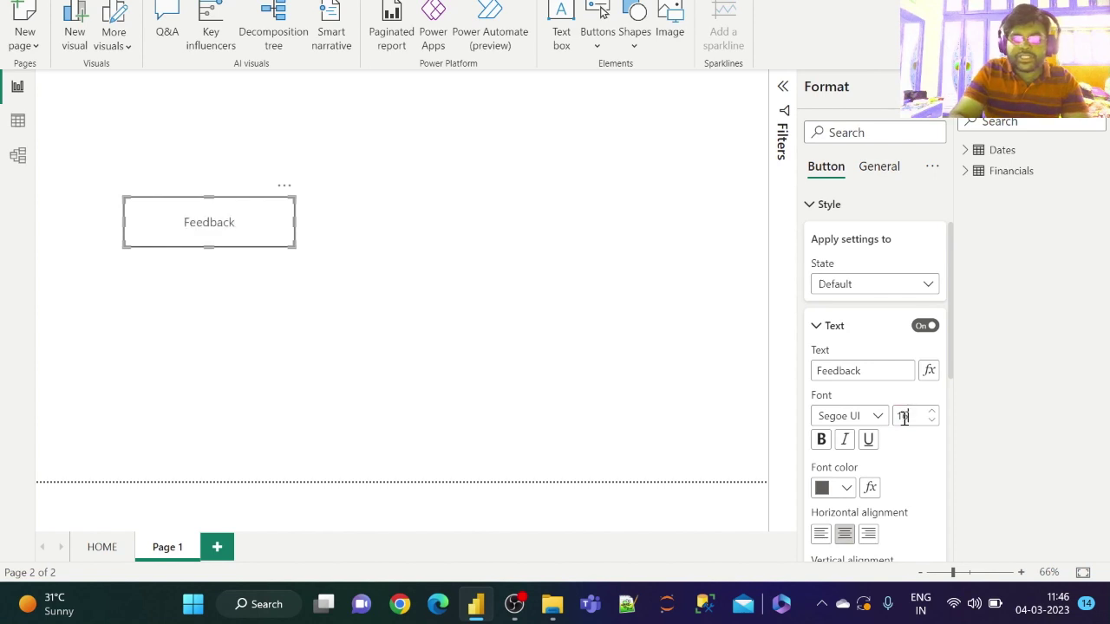
left_click(847, 417)
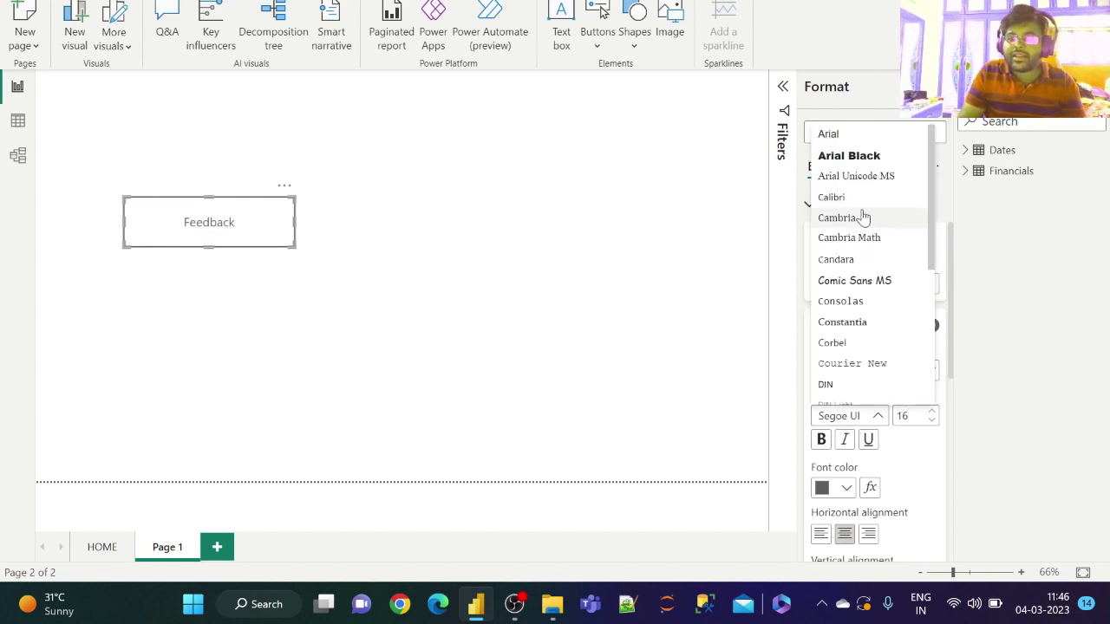
left_click(853, 138)
scroll(913, 471, "down", 3)
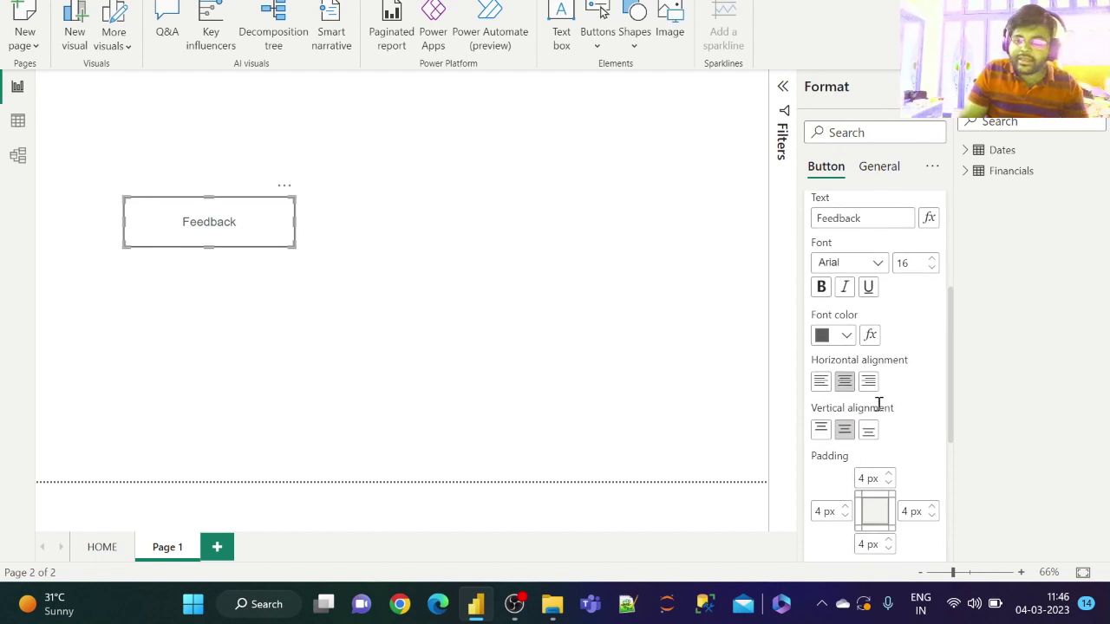
left_click(868, 382)
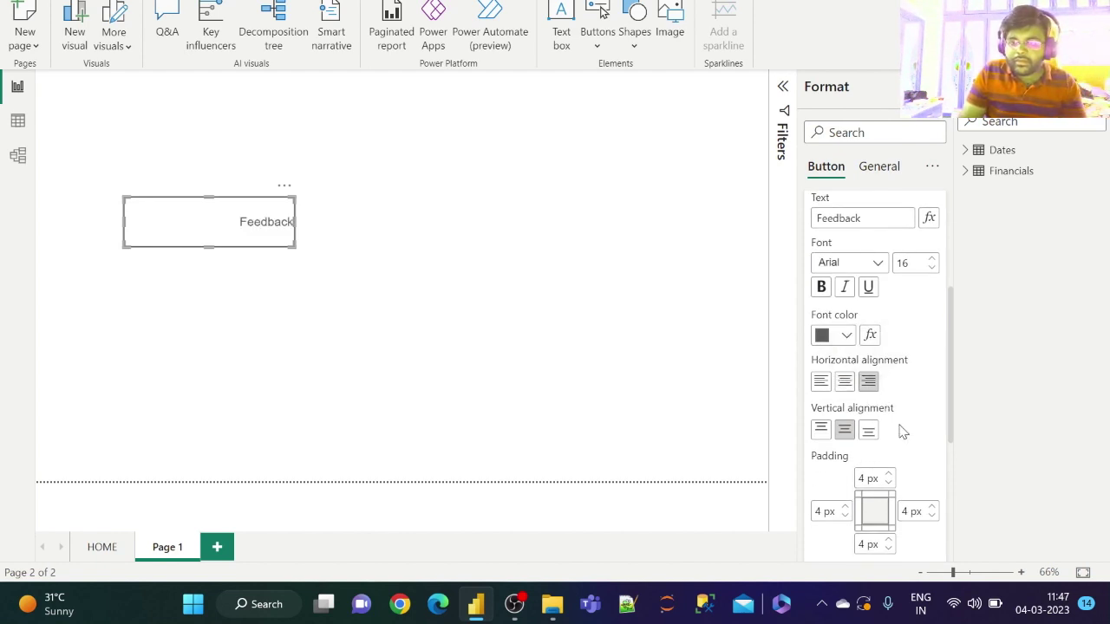
- Change the Feedback button's border colour to a near-black shade from the theme colours
scroll(901, 432, "down", 3)
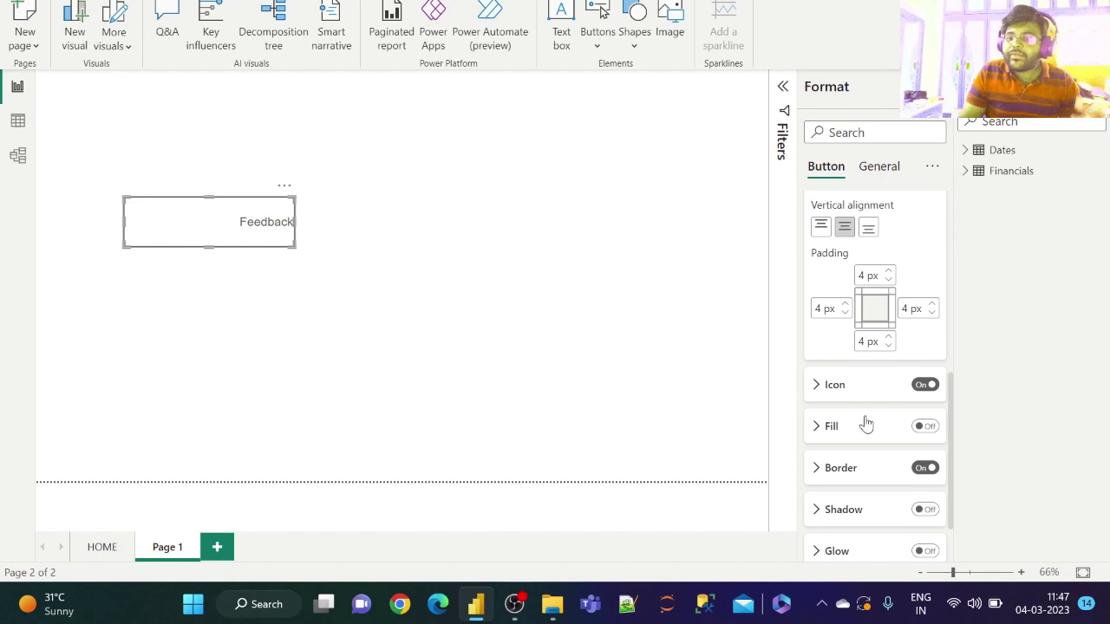
left_click(863, 467)
scroll(865, 468, "down", 3)
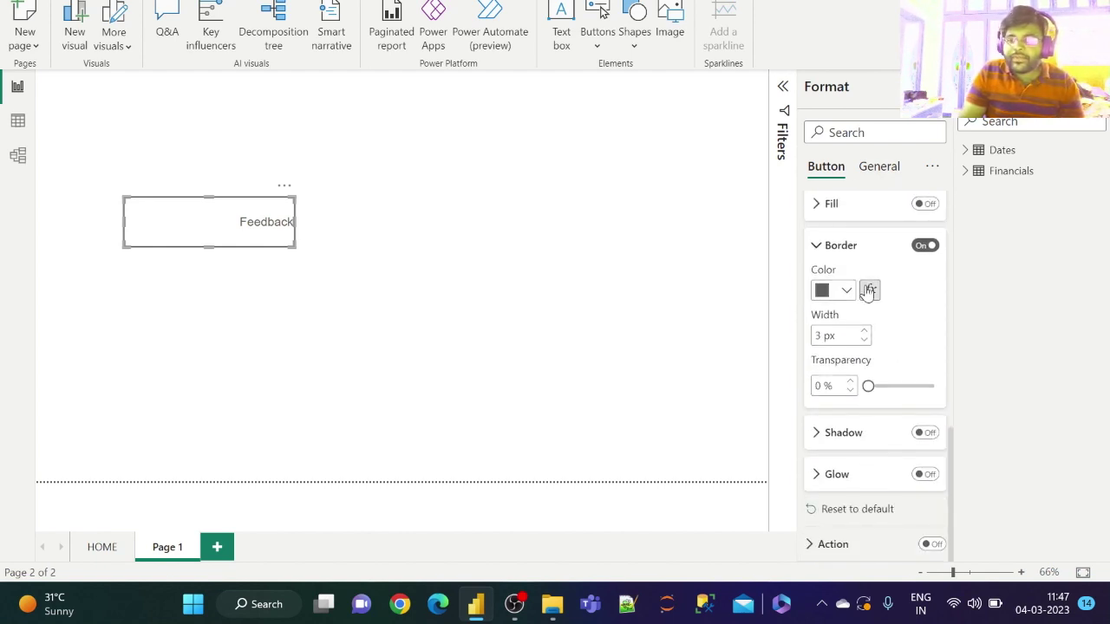
left_click(846, 290)
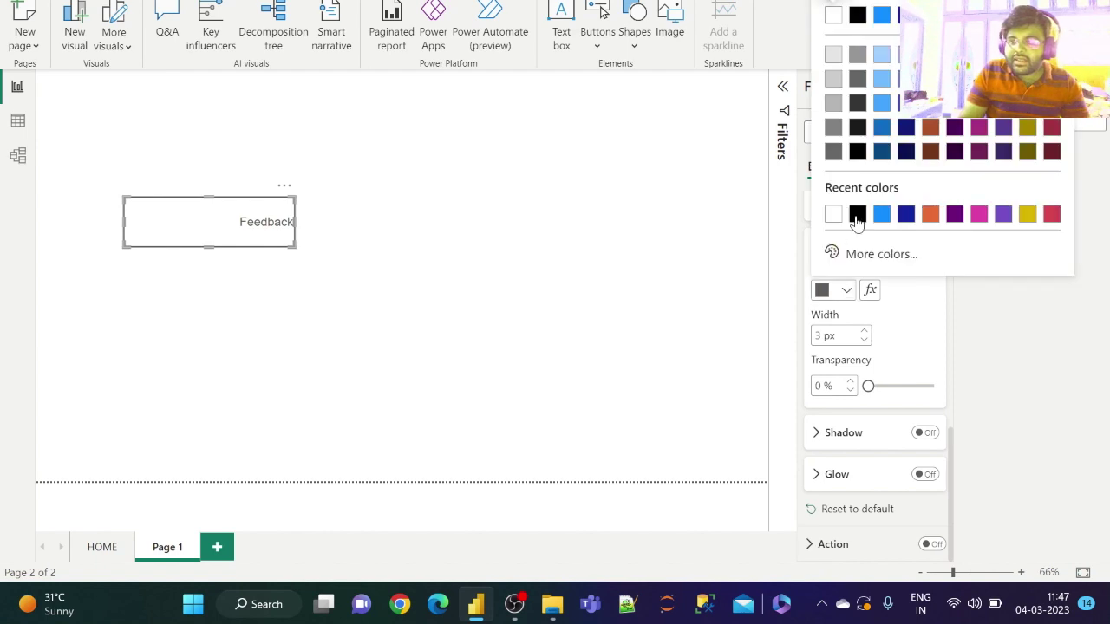
left_click(856, 128)
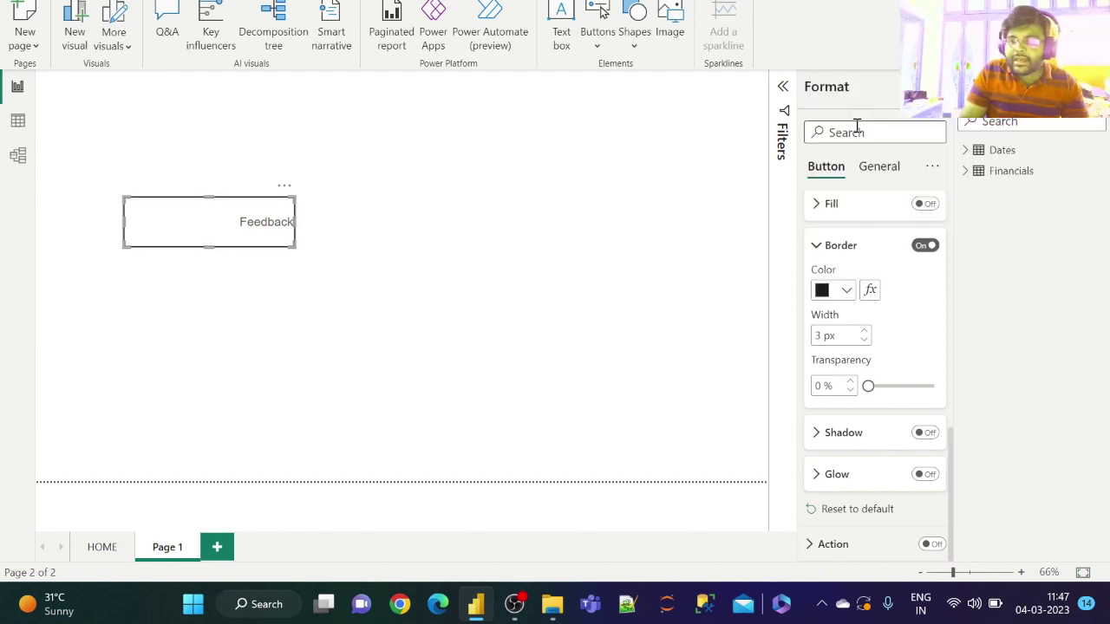
- Set the Feedback text's font colour to the same near-black shade from the recent colours
scroll(882, 332, "up", 2)
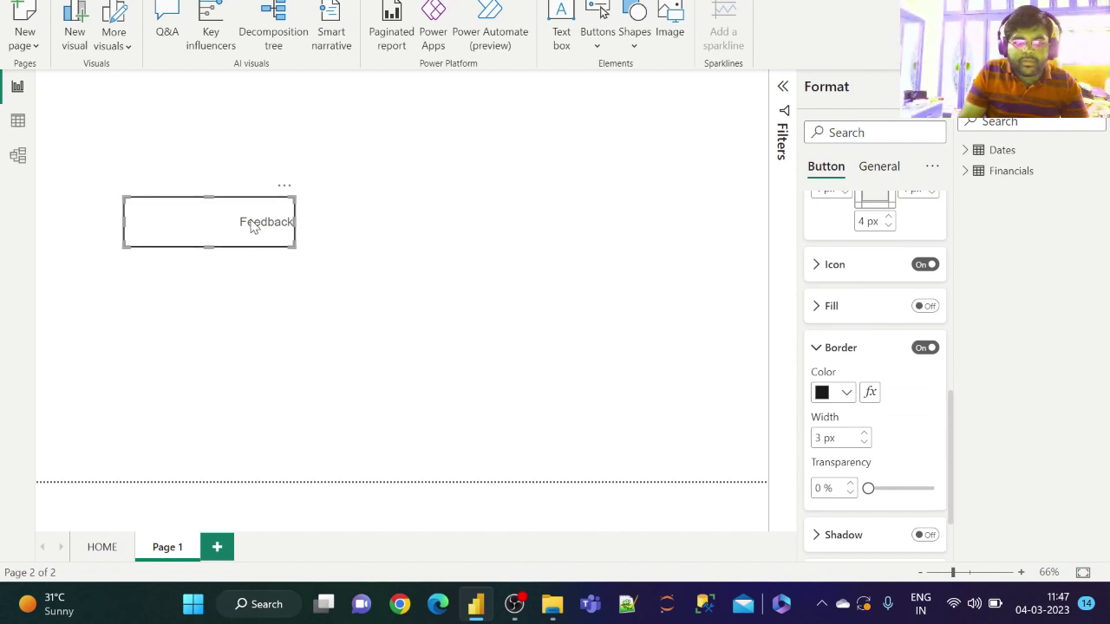
scroll(899, 367, "up", 9)
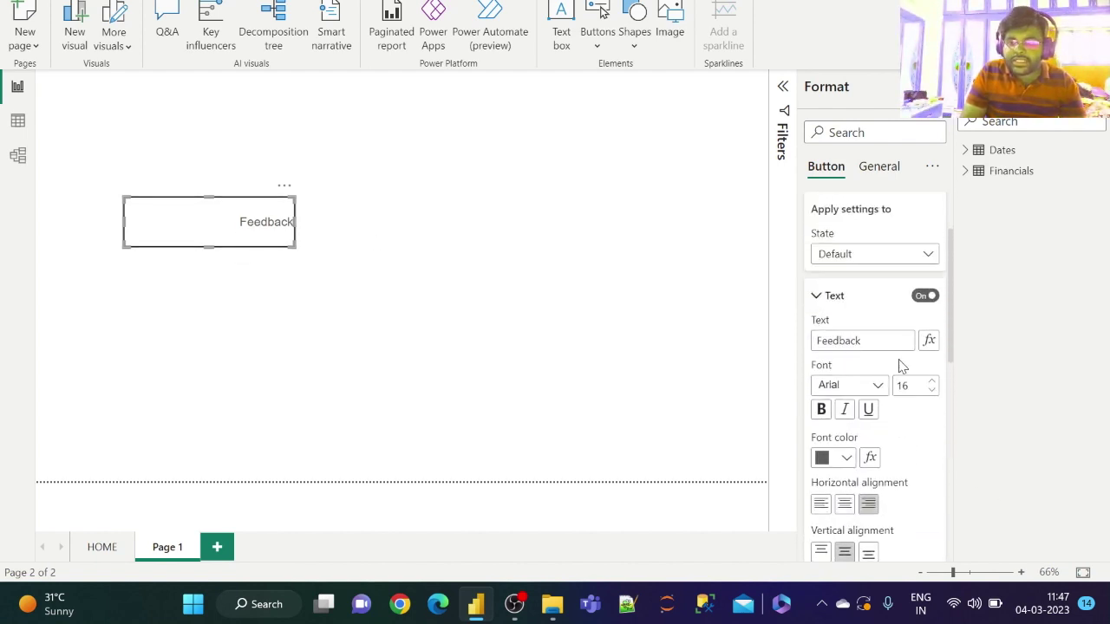
left_click(847, 459)
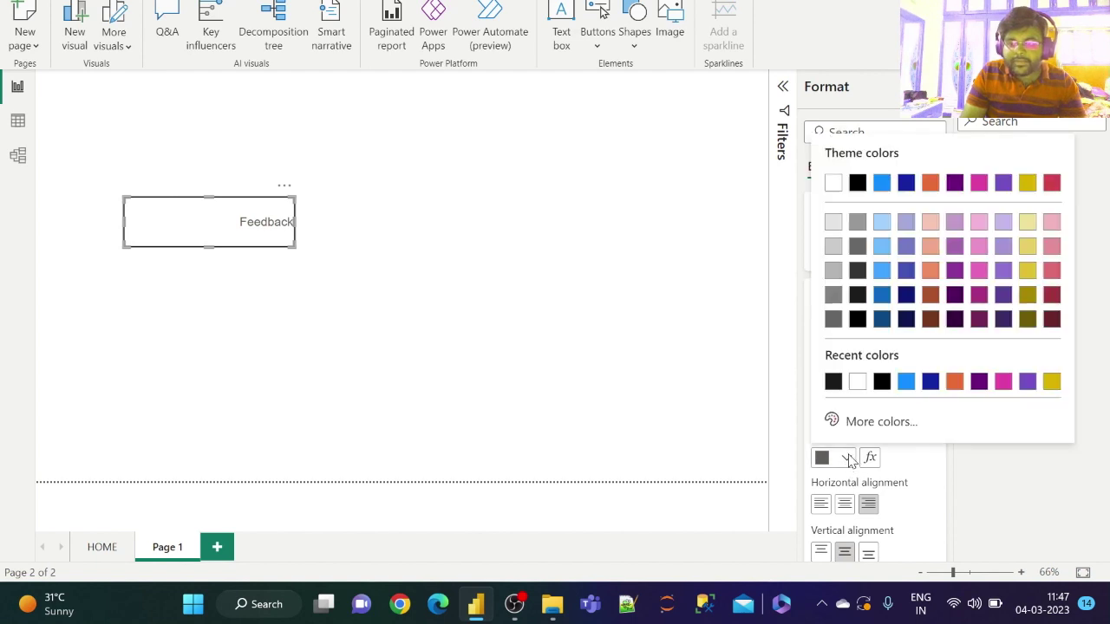
left_click(832, 381)
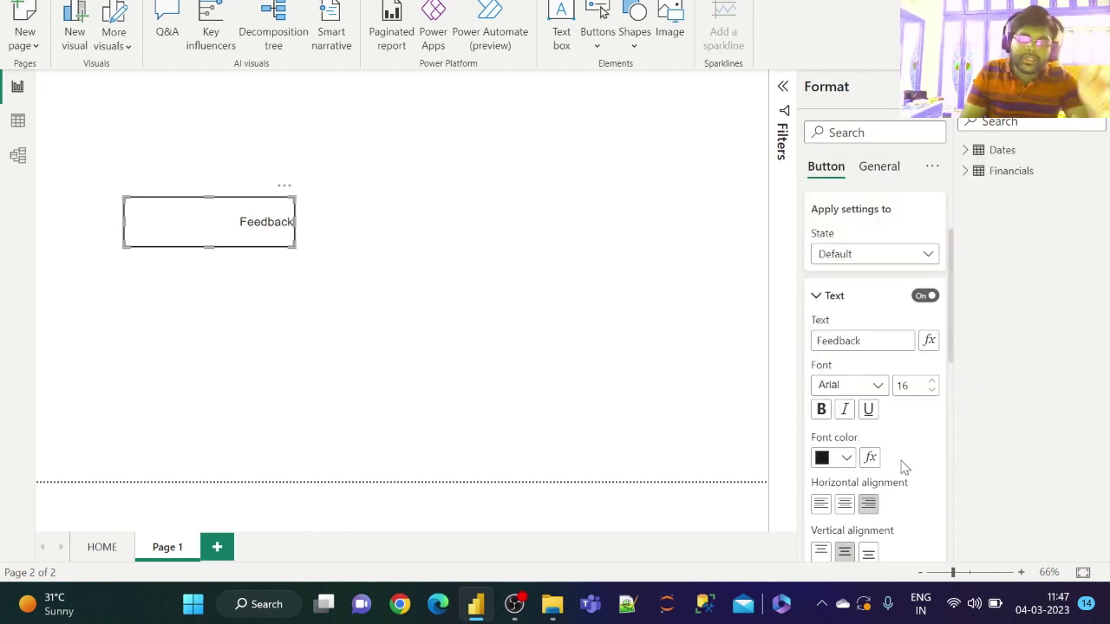
- Try the Left arrow and Right arrow icon types on the Feedback button
scroll(902, 468, "down", 3)
scroll(902, 469, "down", 2)
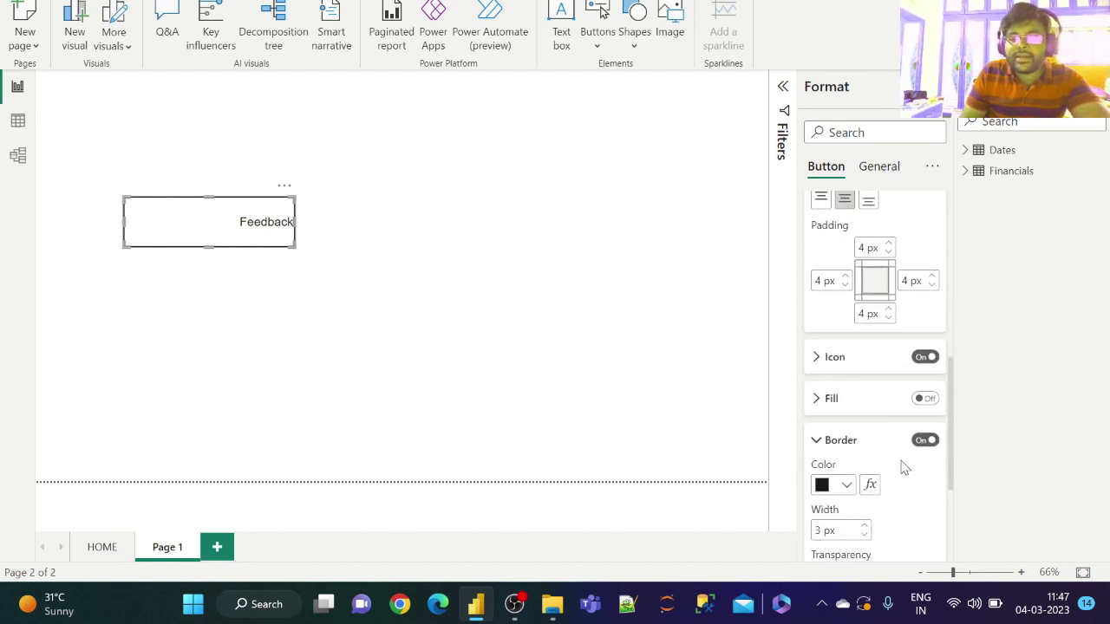
left_click(845, 356)
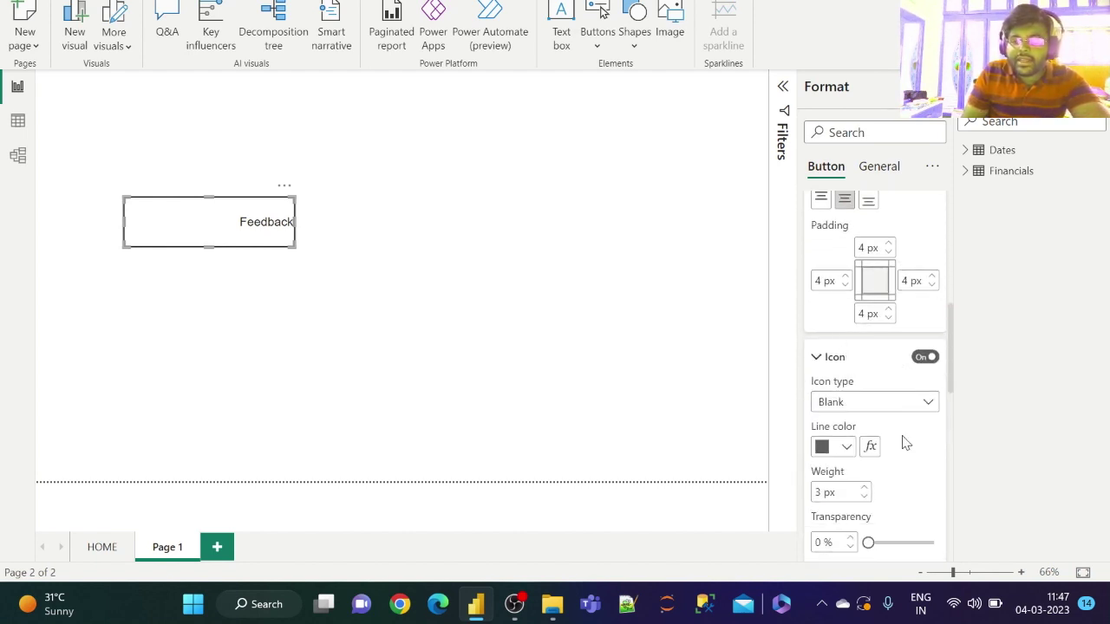
scroll(904, 441, "down", 2)
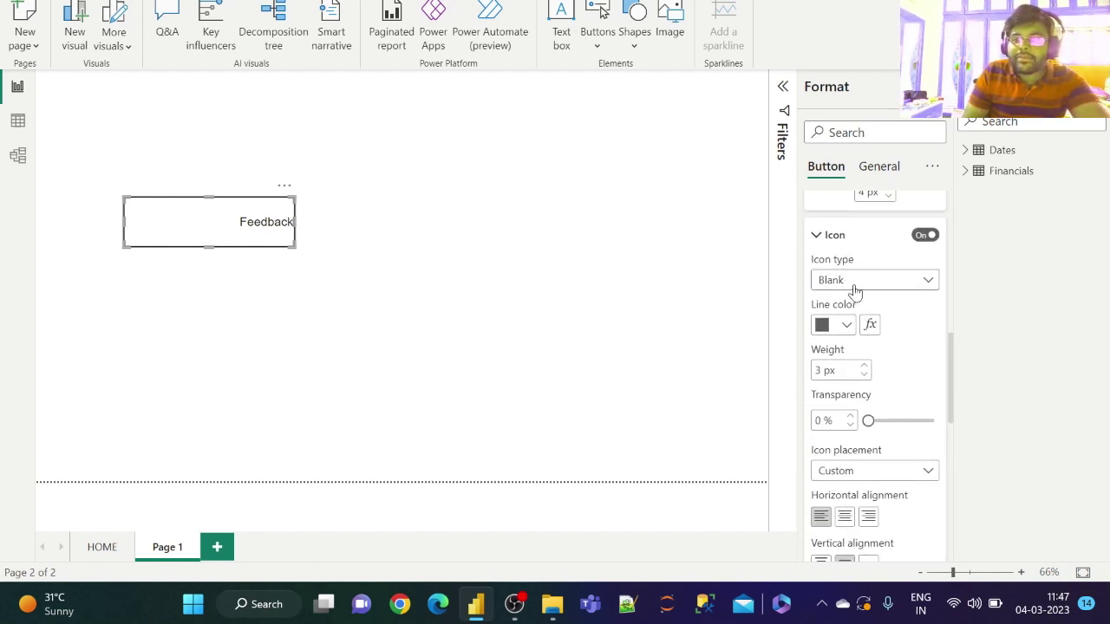
left_click(883, 280)
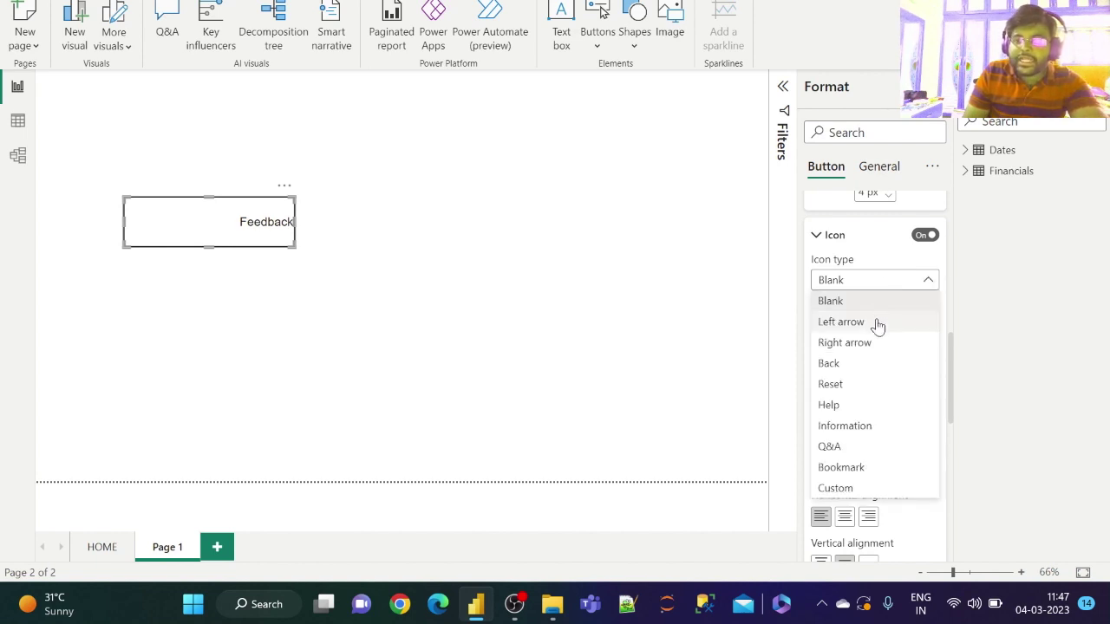
left_click(876, 322)
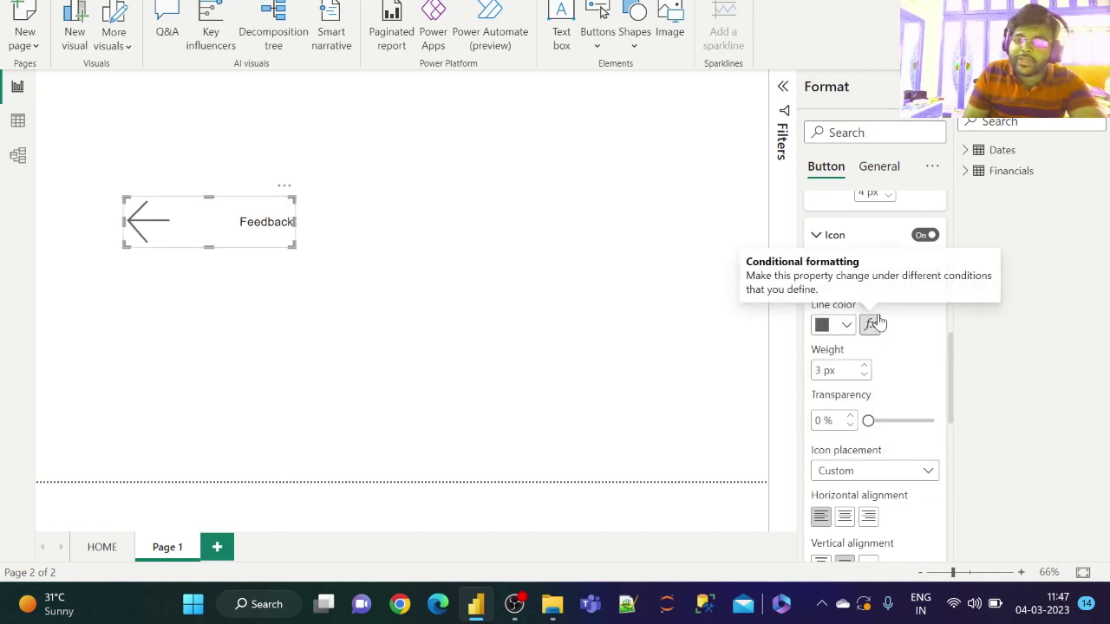
left_click(881, 284)
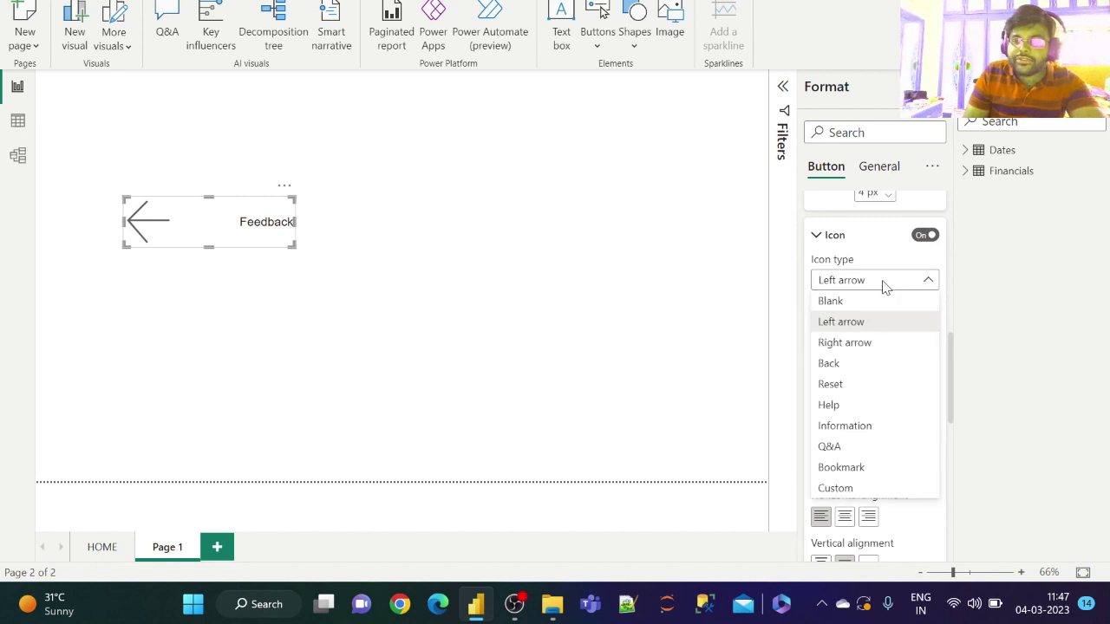
left_click(871, 344)
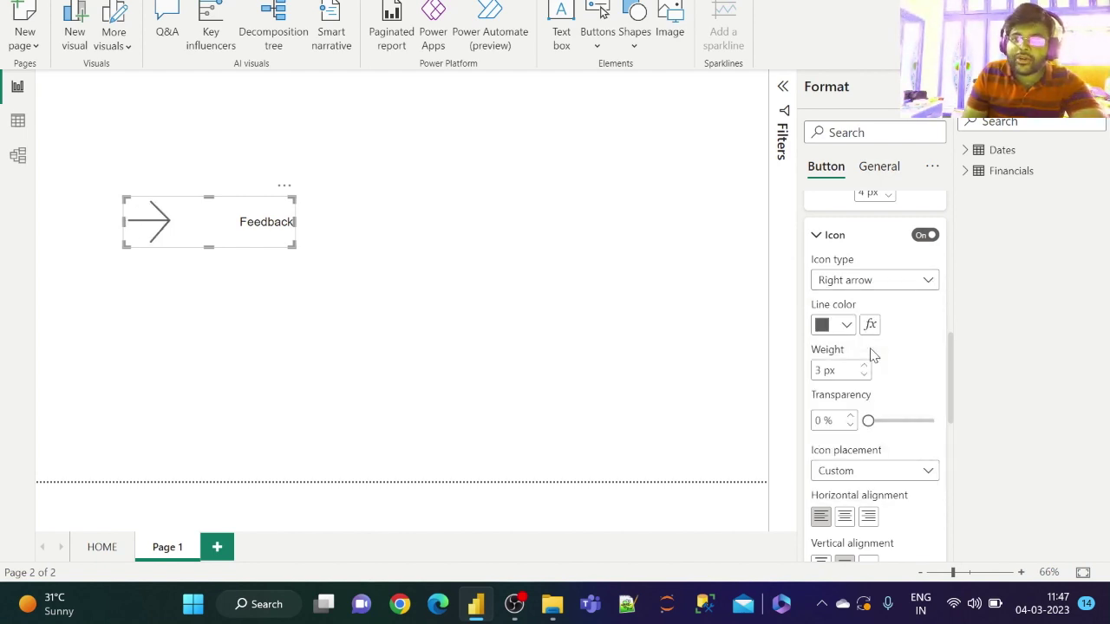
- Give the Feedback button a custom icon from the image file Img_imp and narrow the button from its left edge
left_click(888, 281)
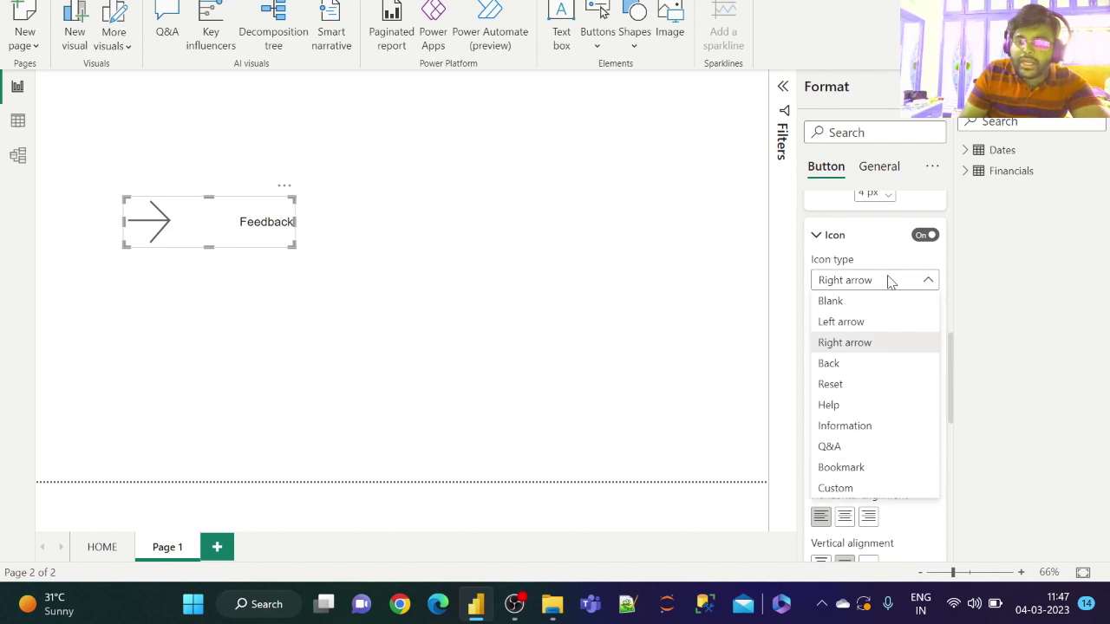
left_click(836, 489)
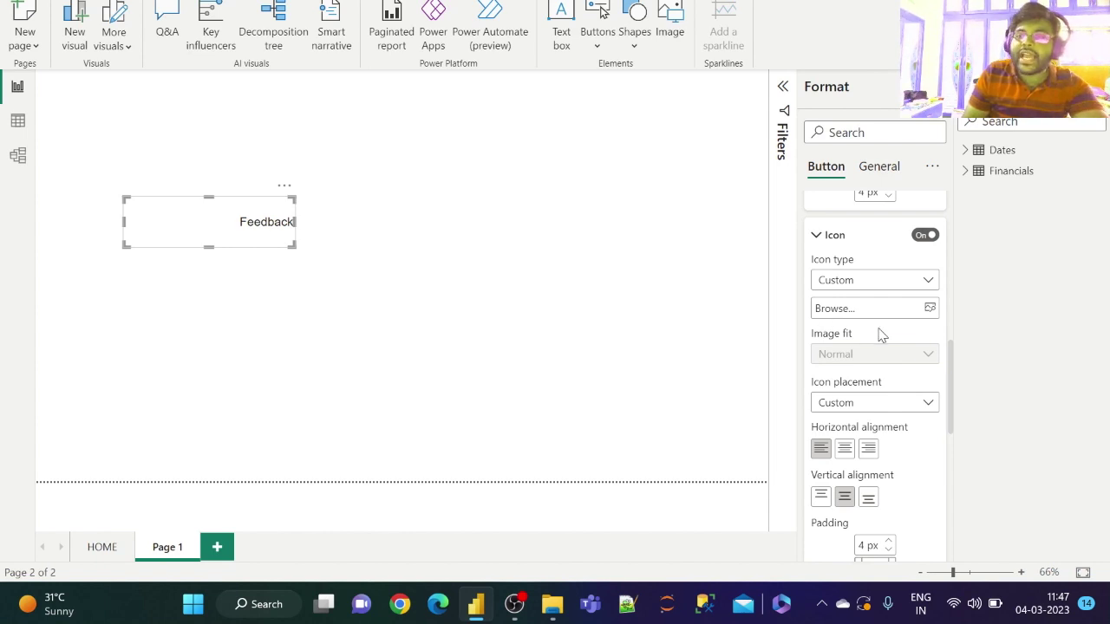
left_click(930, 309)
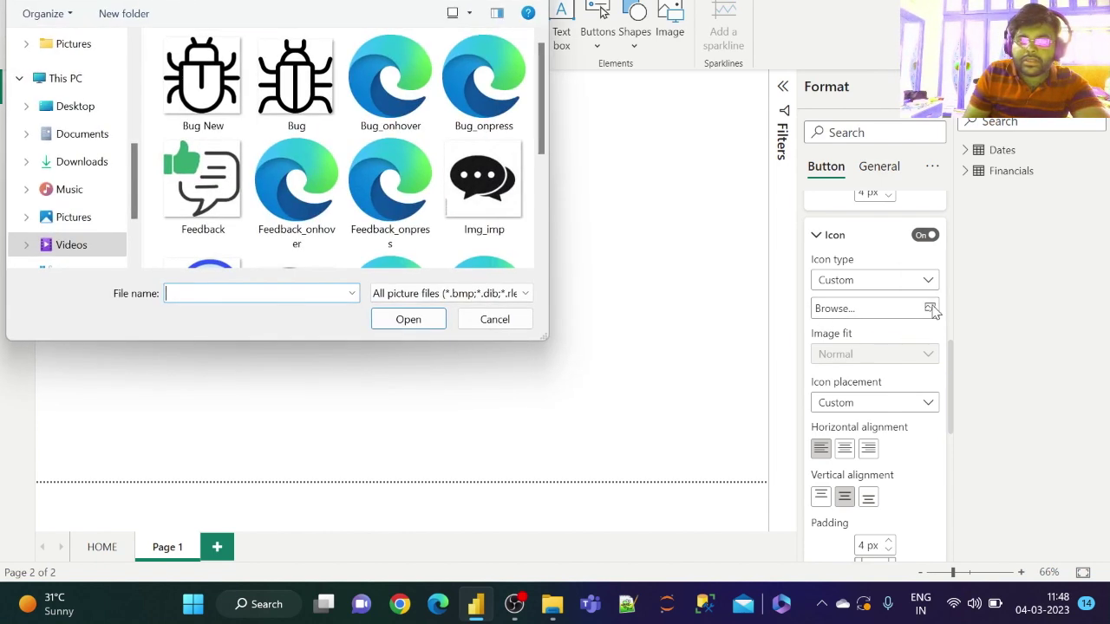
left_click(477, 191)
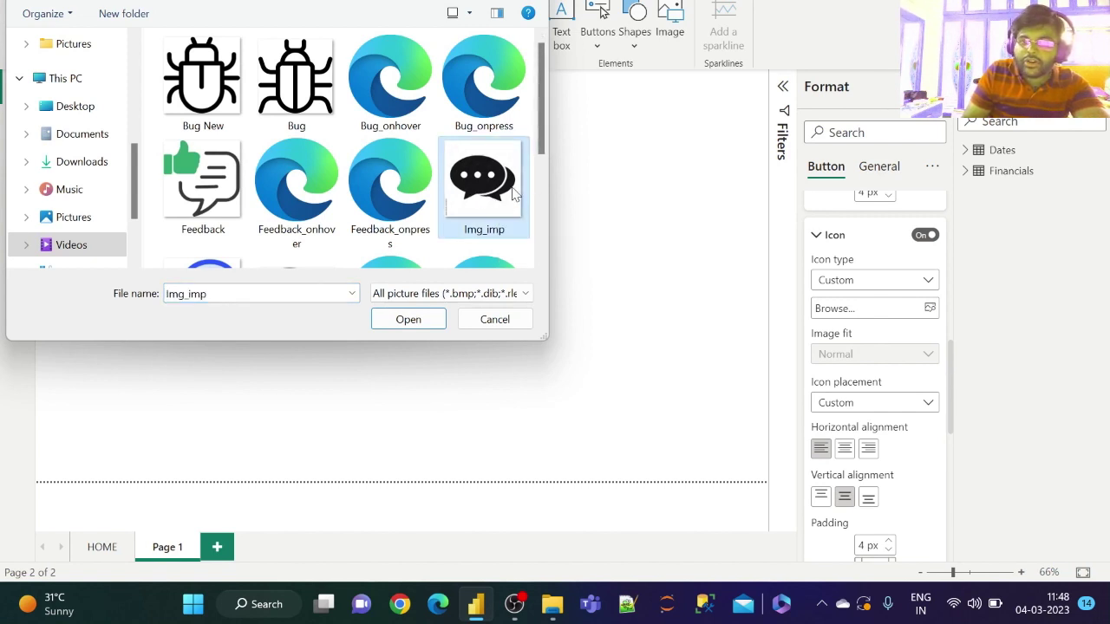
left_click(419, 320)
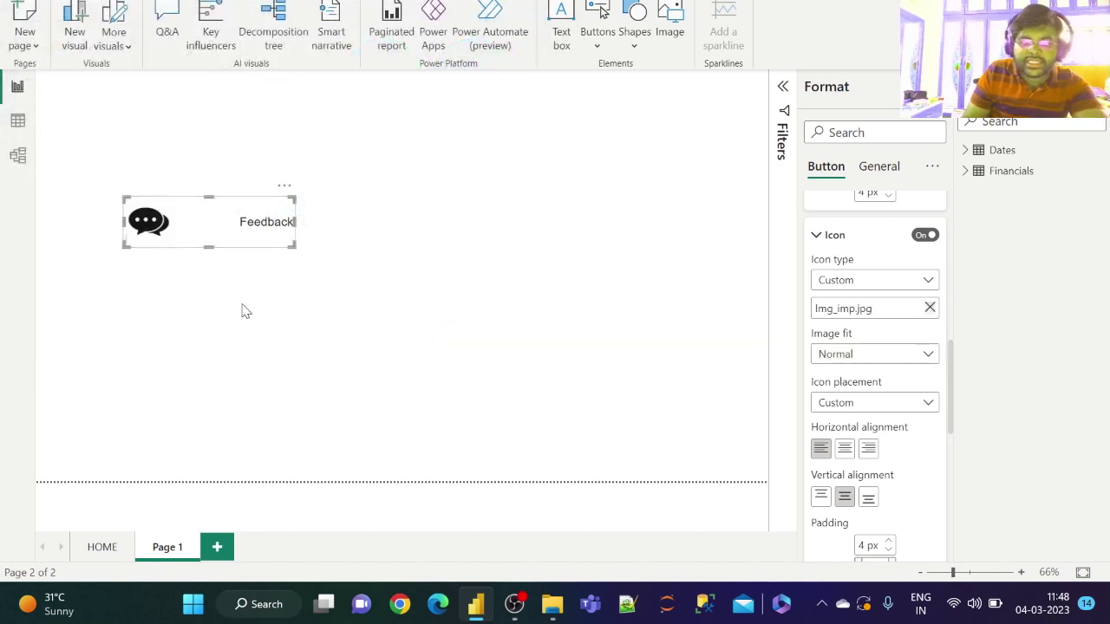
left_click_drag(119, 219, 161, 222)
left_click(385, 285)
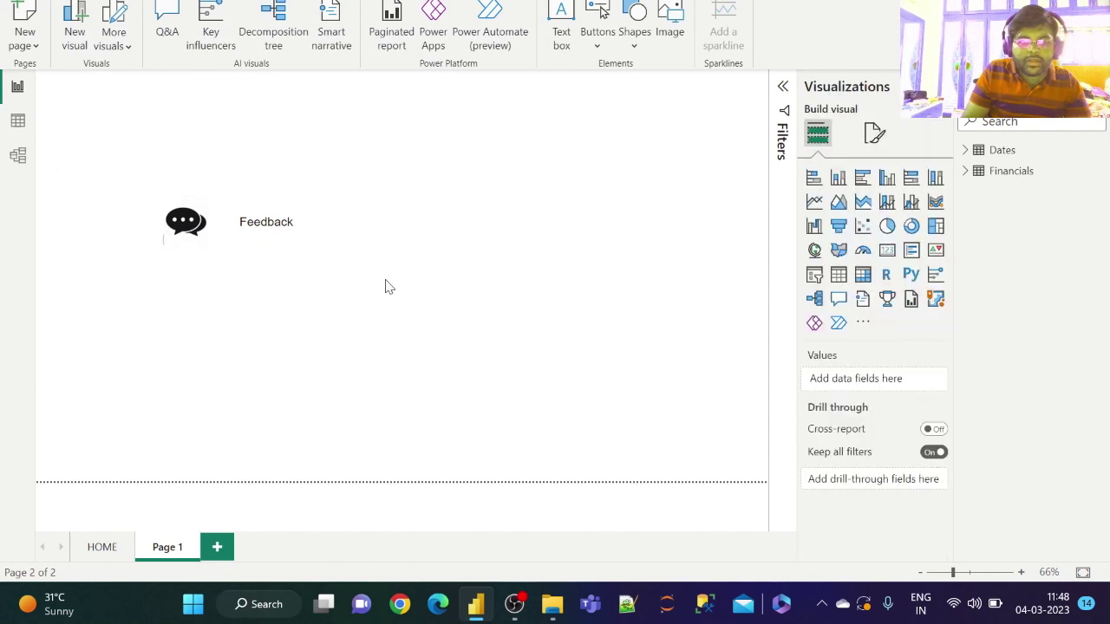
- Turn on the Feedback button's border and set the border transparency to 32%
left_click(233, 245)
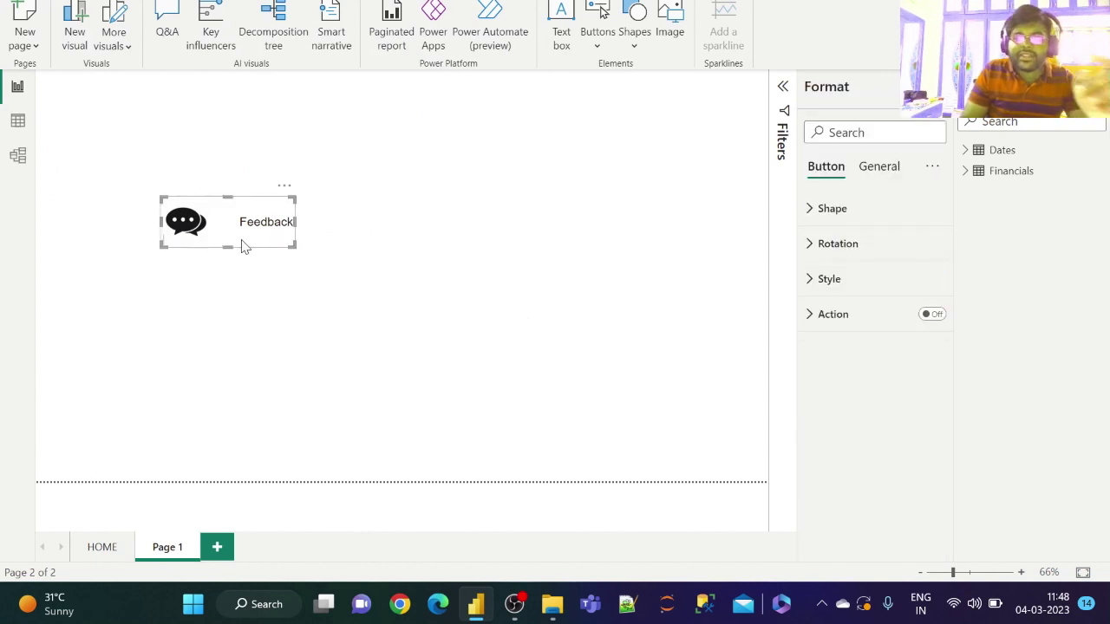
left_click(844, 278)
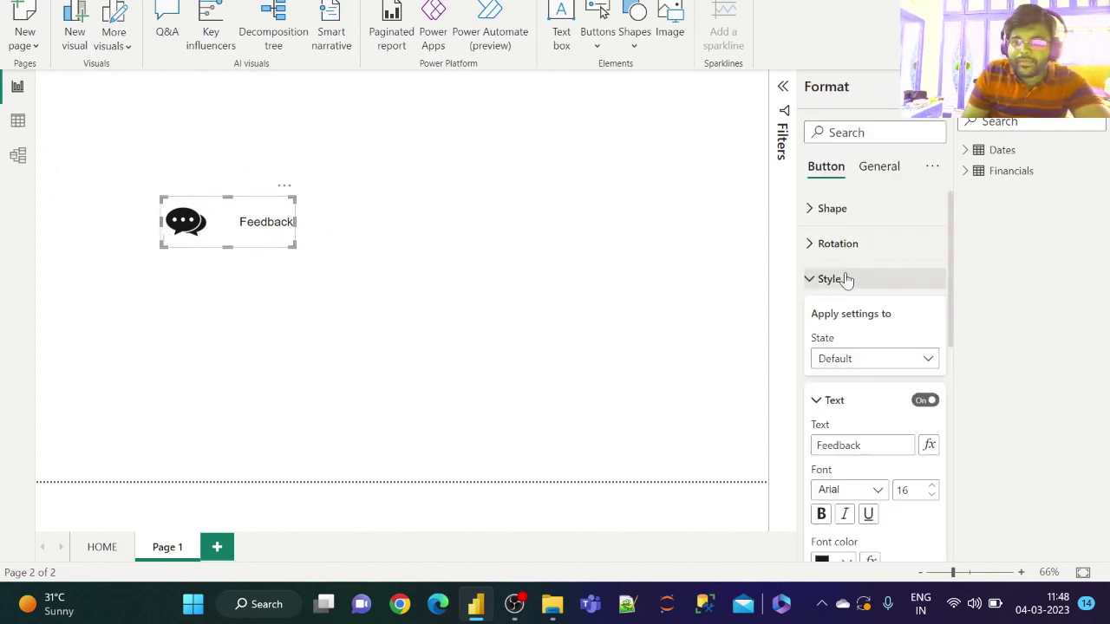
scroll(865, 414, "down", 5)
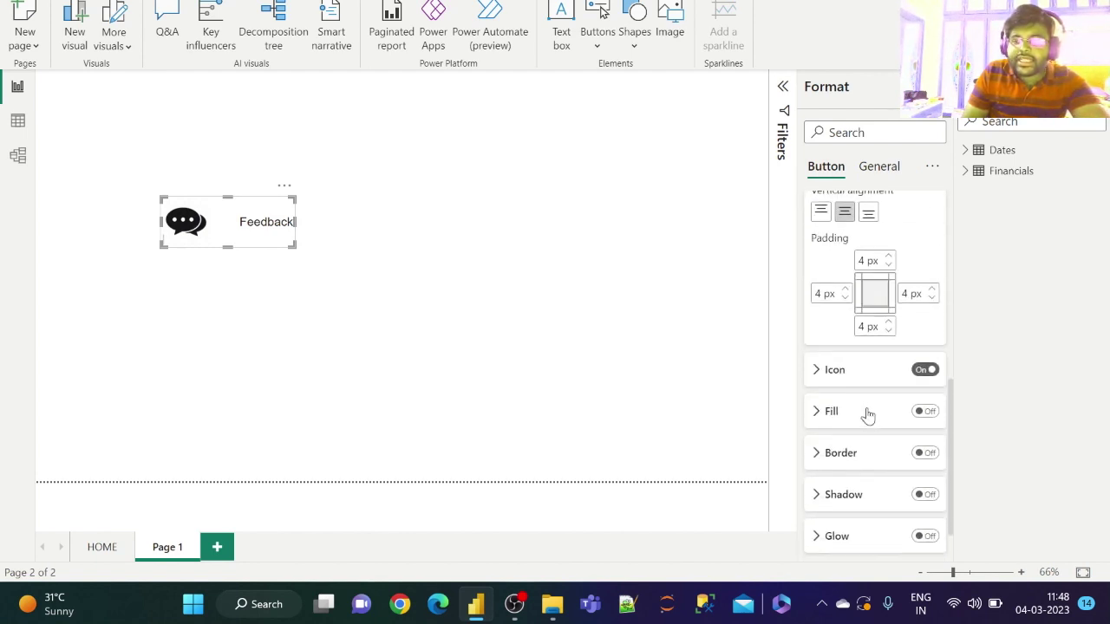
scroll(868, 415, "down", 2)
left_click(932, 392)
left_click(890, 396)
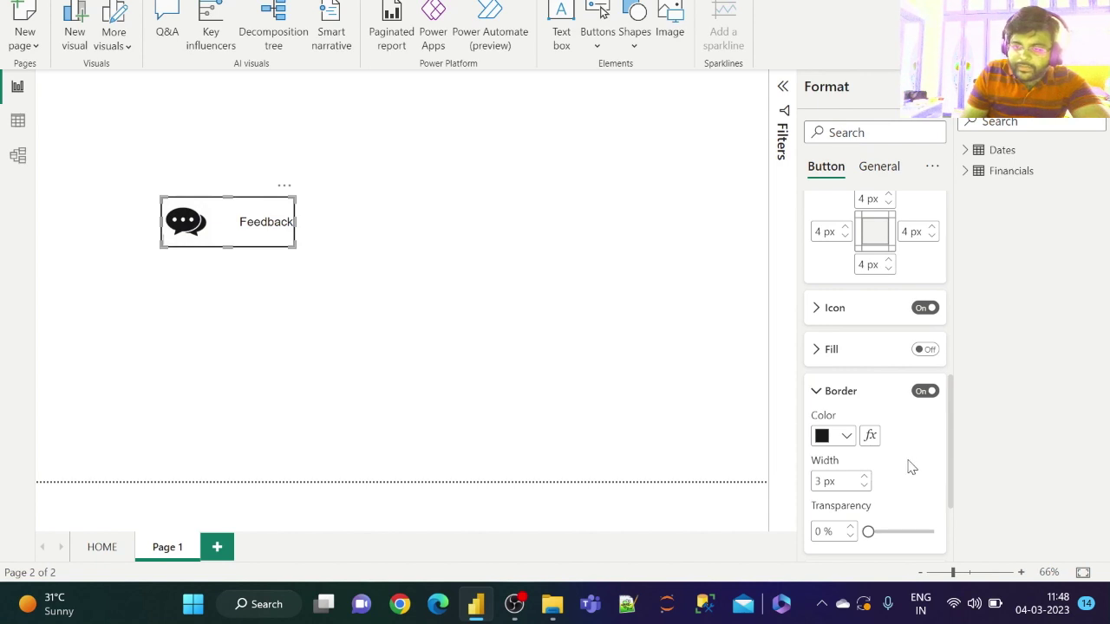
scroll(911, 466, "down", 1)
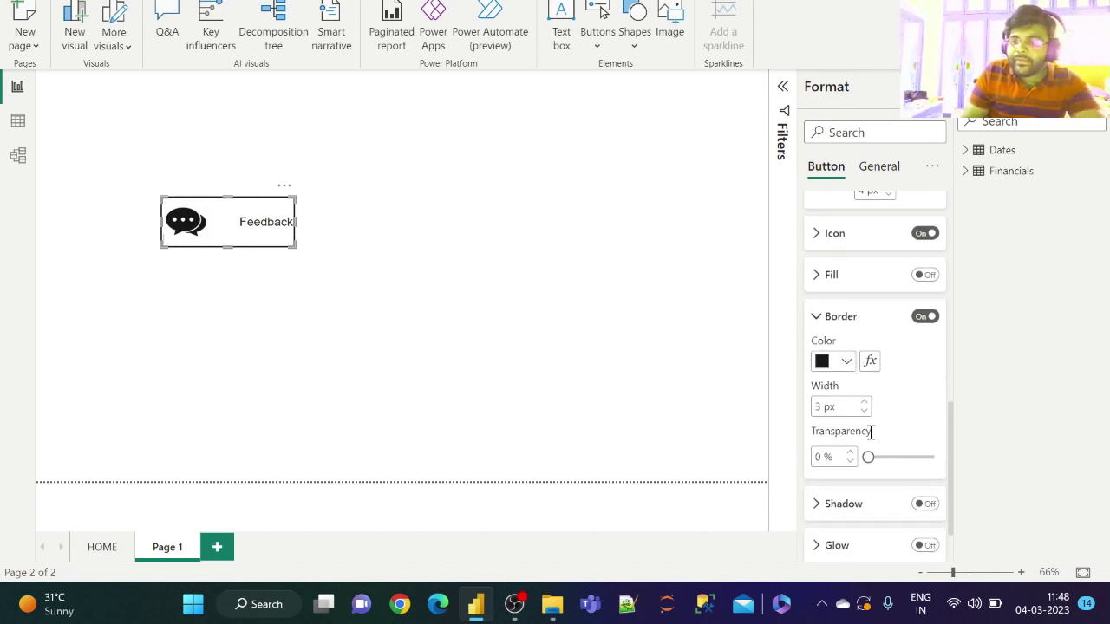
left_click_drag(867, 456, 889, 456)
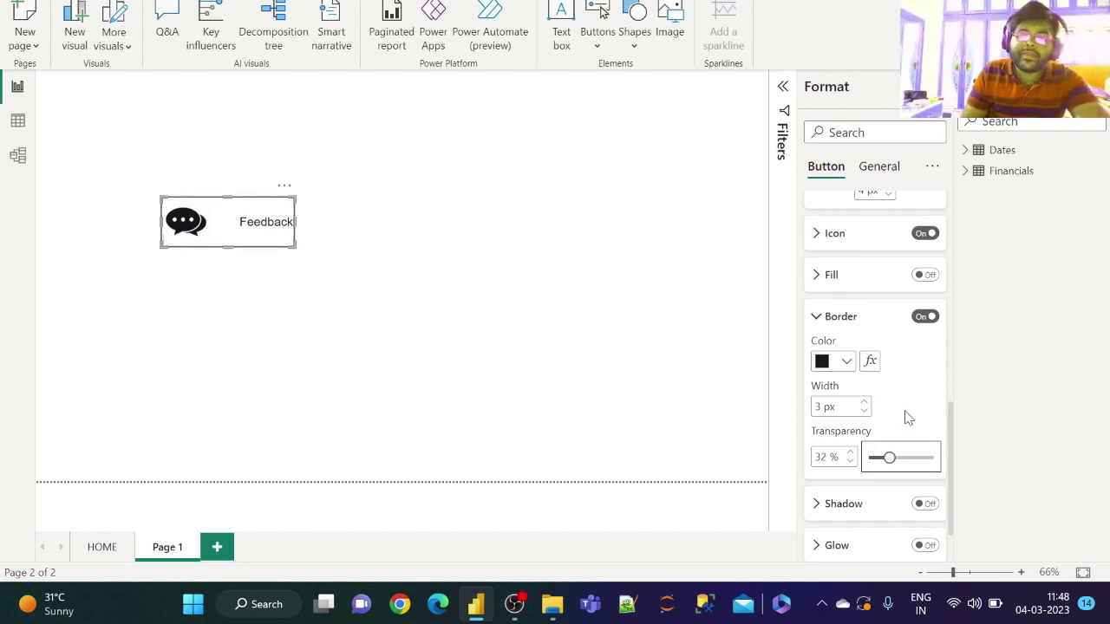
- Turn on the shadow for the Feedback button and deselect the button
scroll(907, 419, "down", 2)
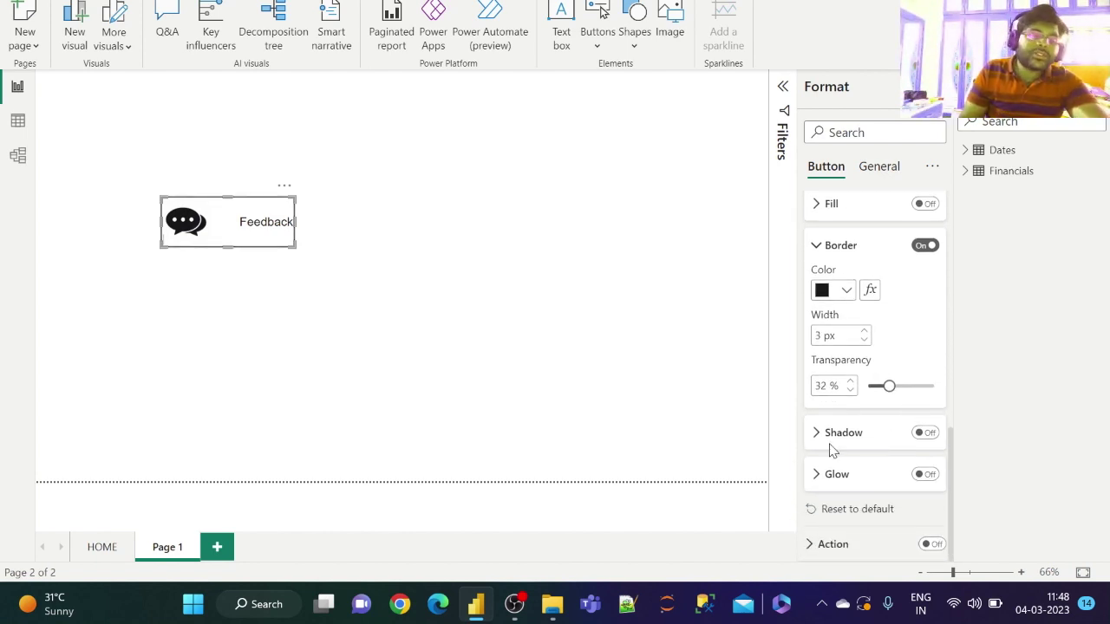
left_click(926, 433)
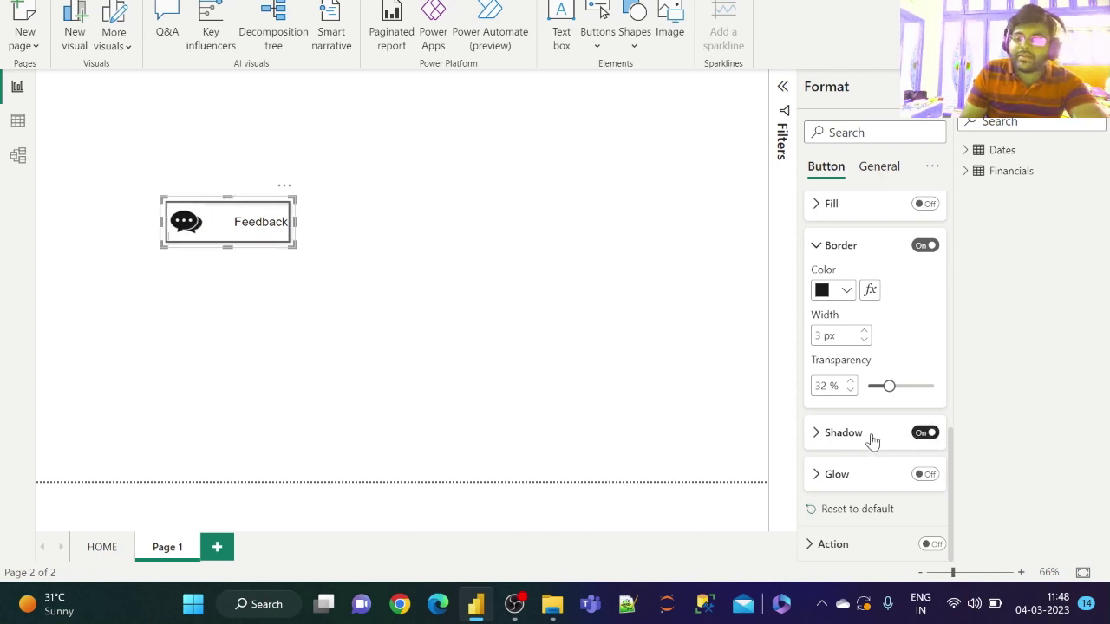
left_click(850, 438)
scroll(852, 439, "down", 1)
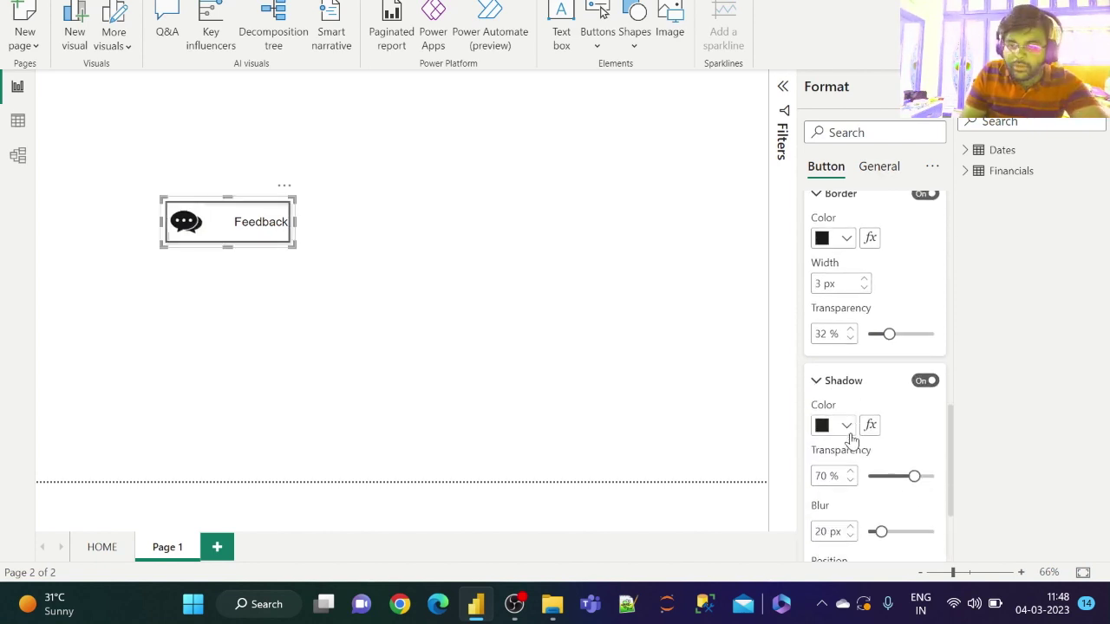
left_click(848, 383)
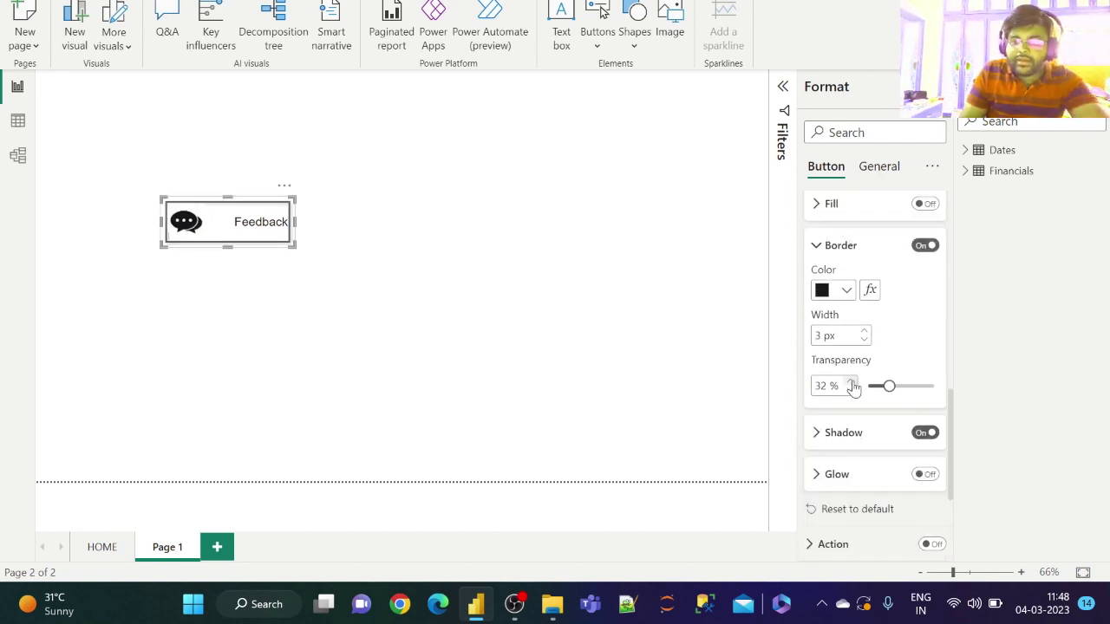
left_click(443, 280)
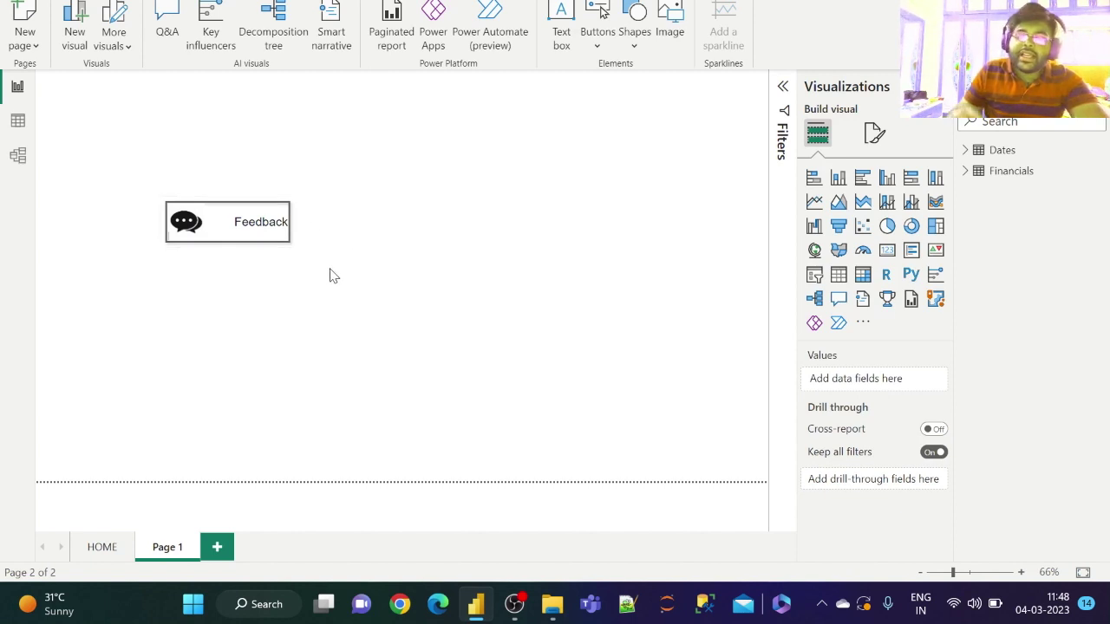
- Set the Feedback text's font colour to blue #118DFF for the button's On hover state
left_click(246, 227)
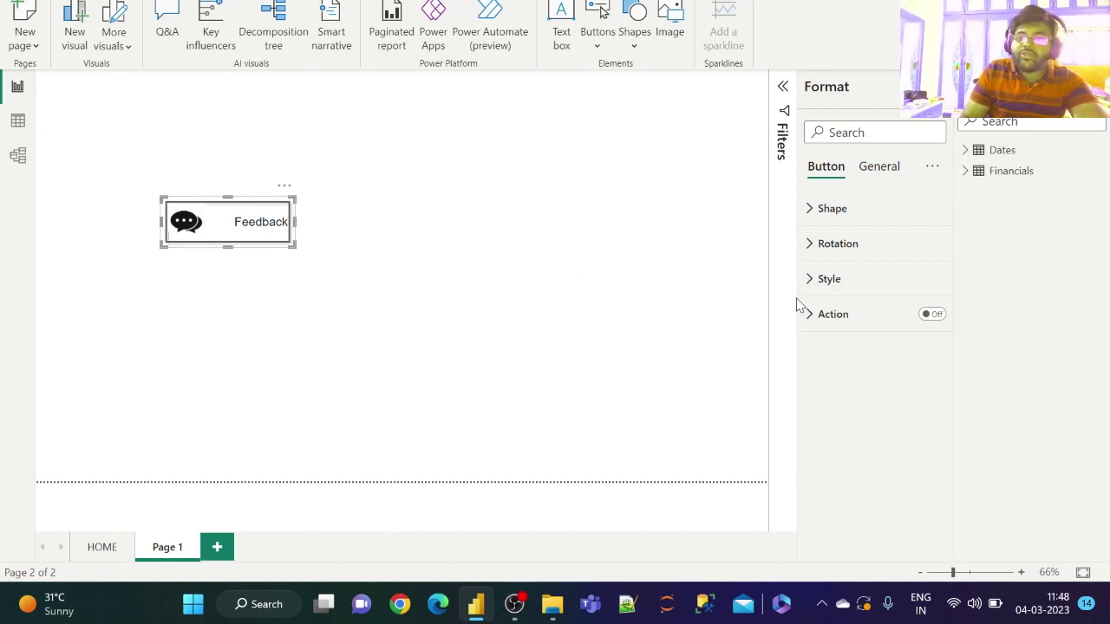
left_click(848, 289)
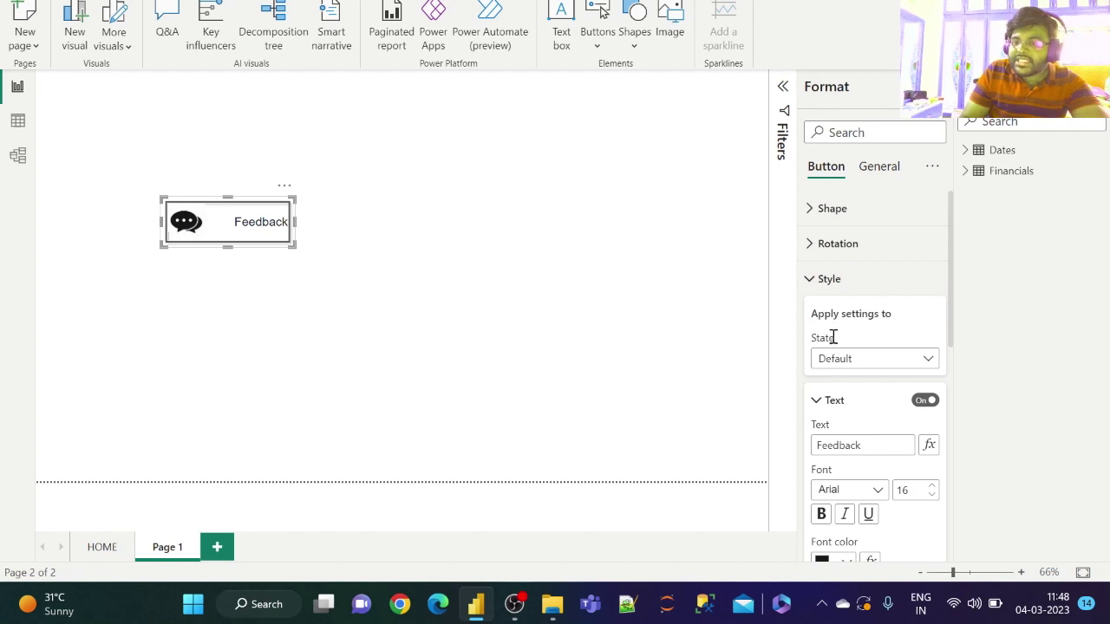
left_click(872, 364)
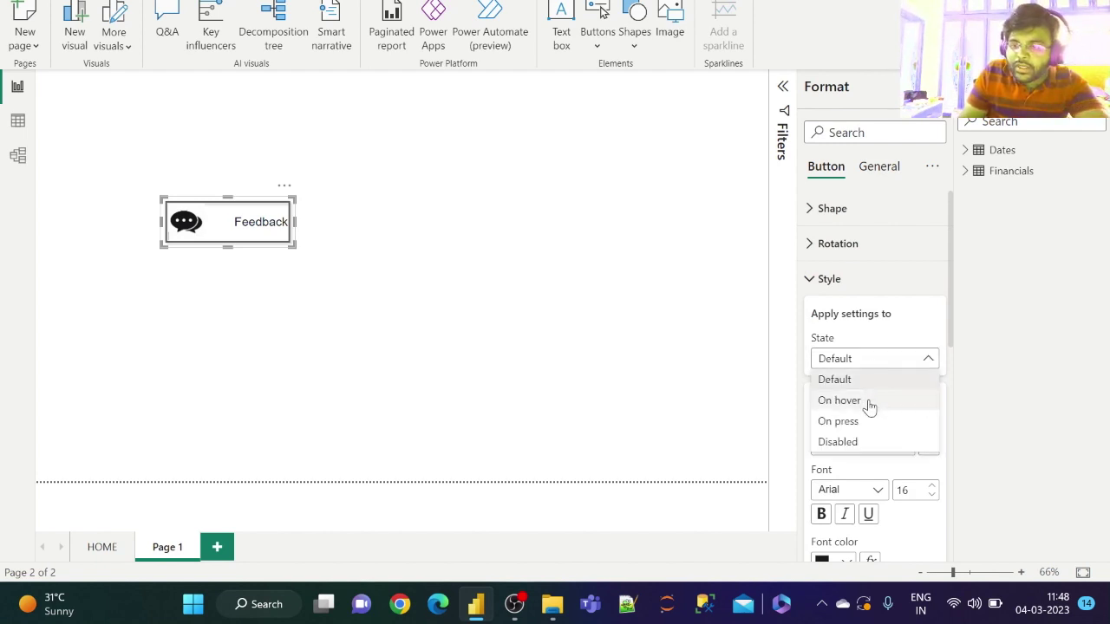
left_click(869, 401)
scroll(872, 414, "down", 2)
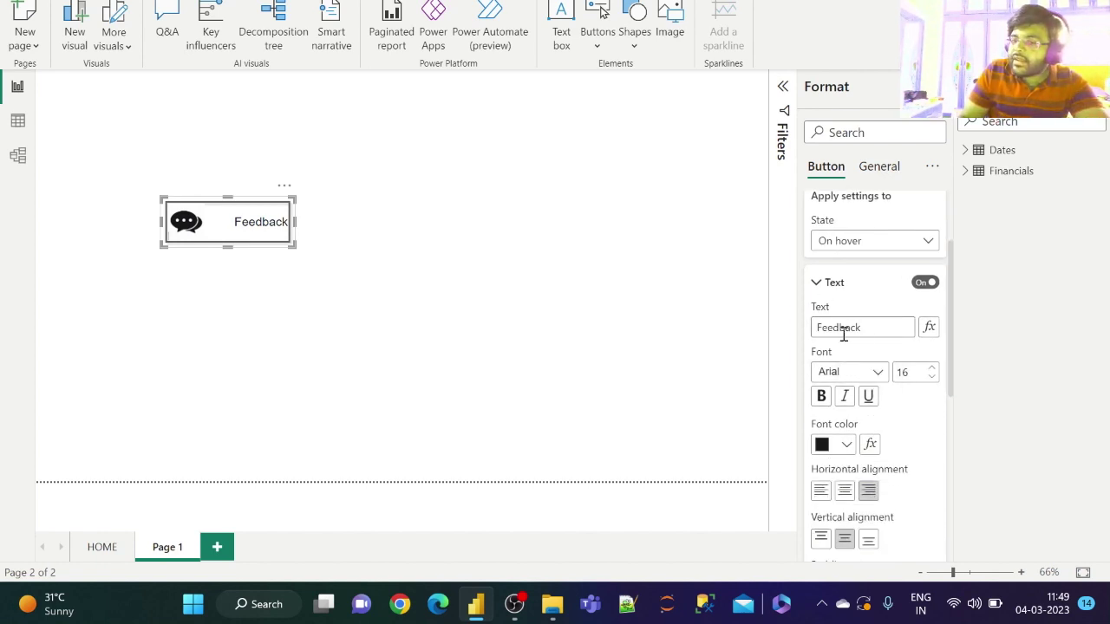
scroll(902, 436, "down", 1)
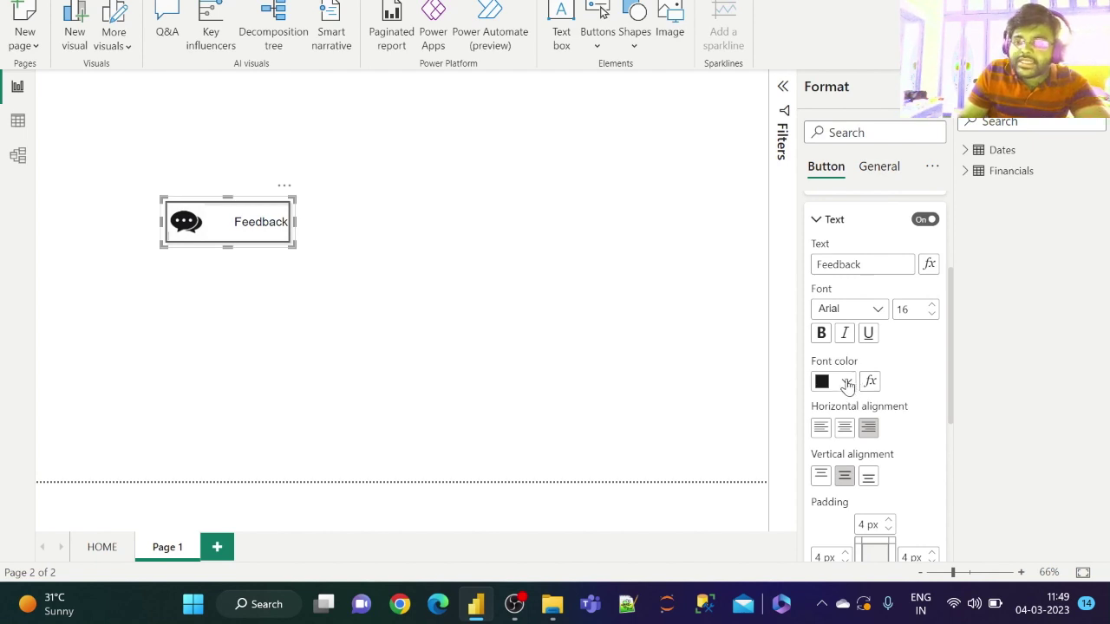
left_click(846, 383)
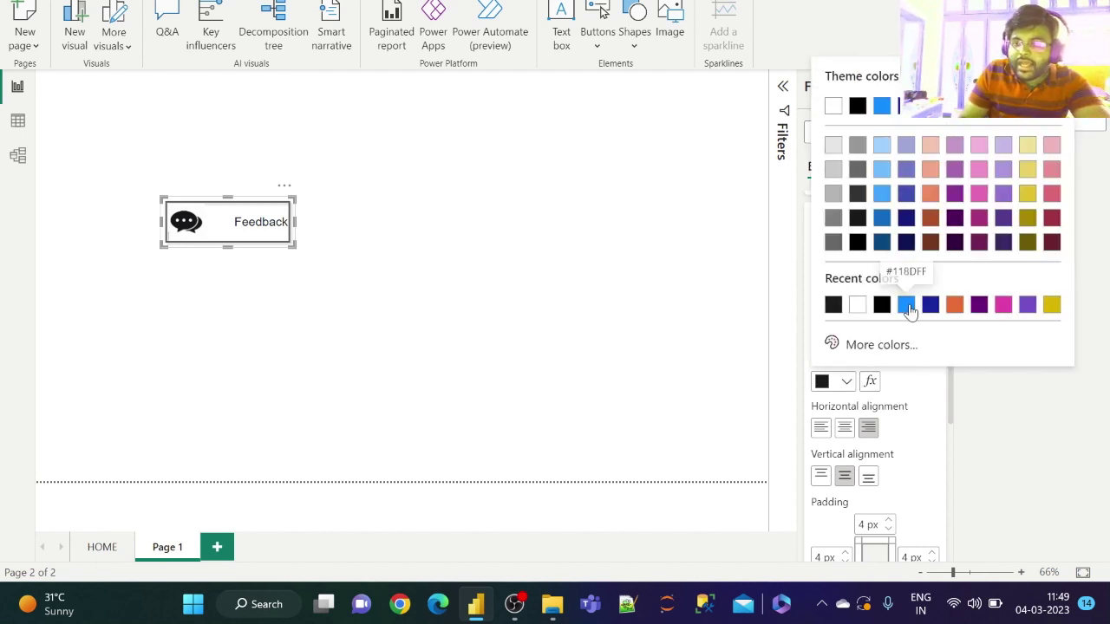
left_click(906, 305)
- Set the On hover border colour of the Feedback button to the same blue from the recent colours
scroll(924, 429, "down", 4)
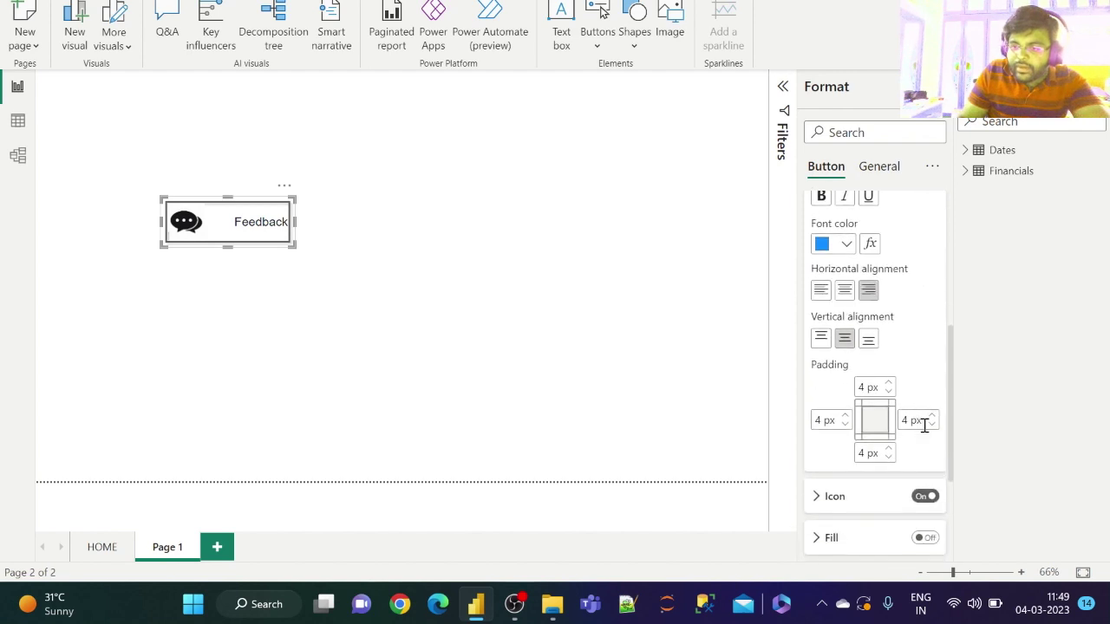
left_click(861, 379)
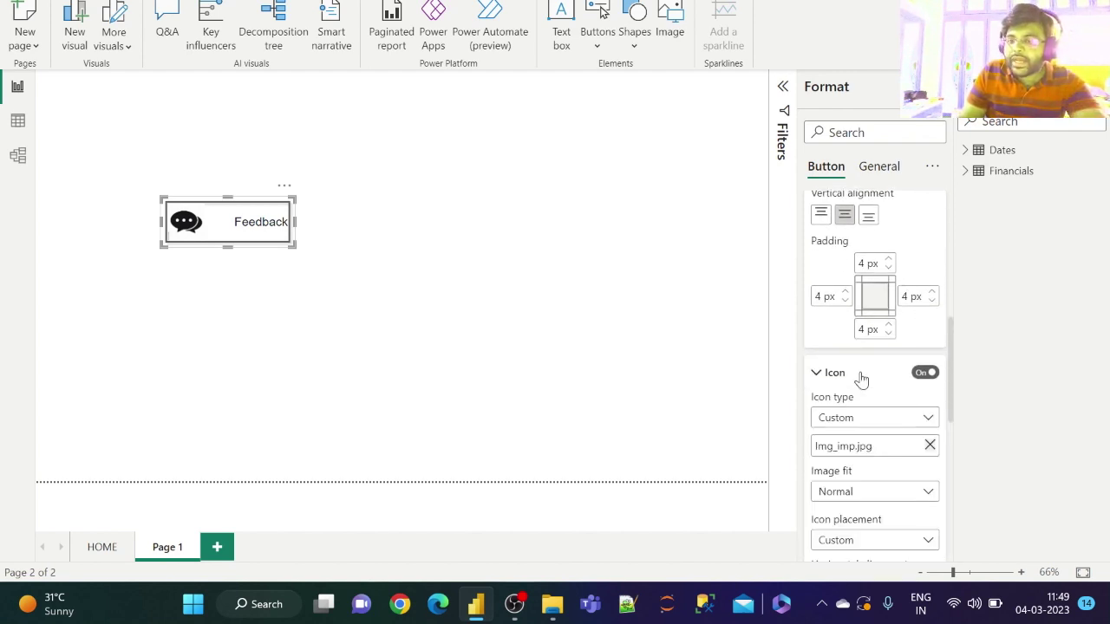
scroll(872, 485, "down", 3)
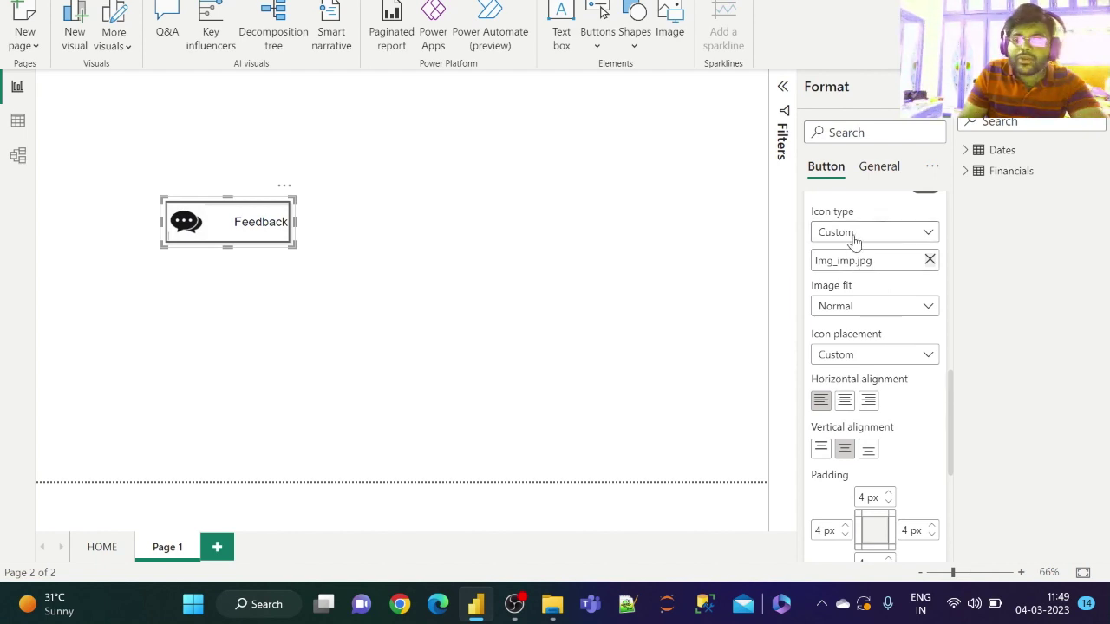
scroll(913, 426, "down", 3)
scroll(914, 426, "down", 2)
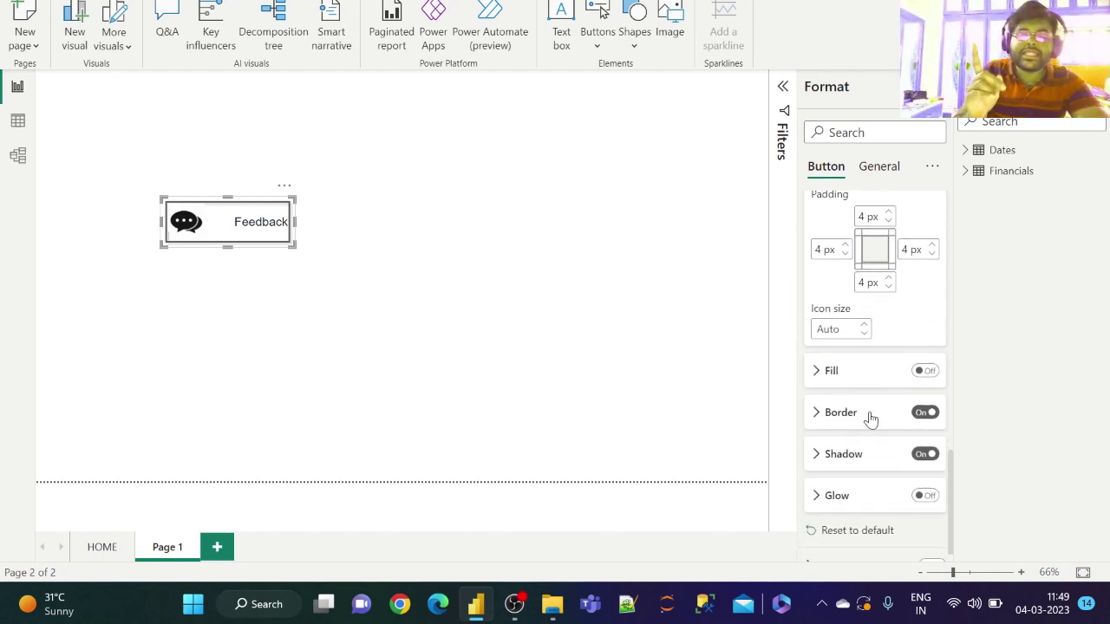
left_click(869, 417)
scroll(893, 463, "down", 2)
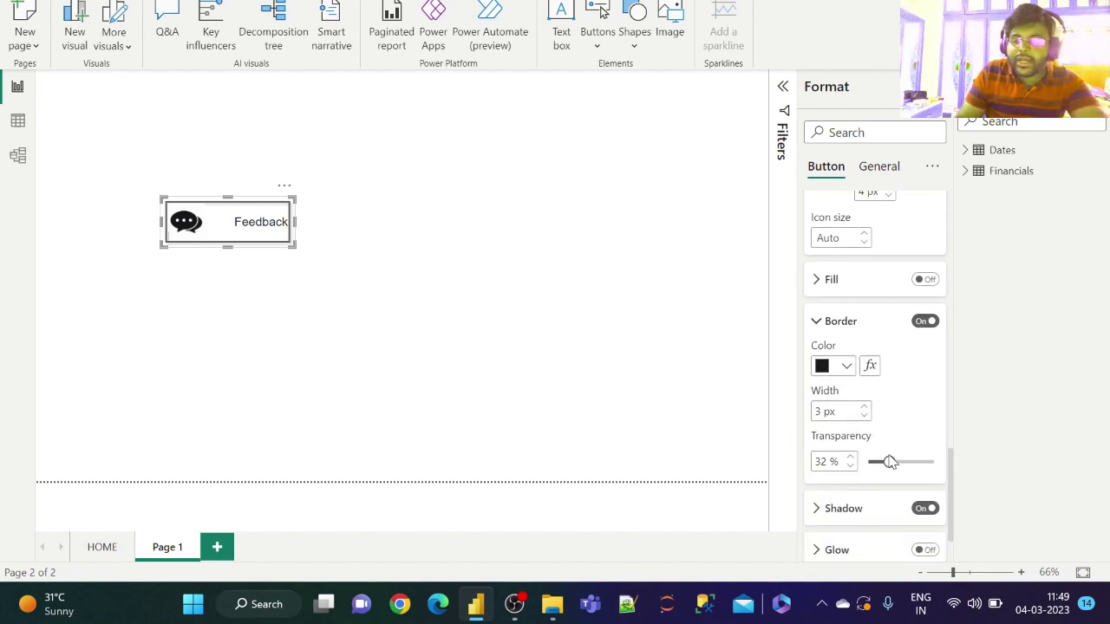
left_click(847, 365)
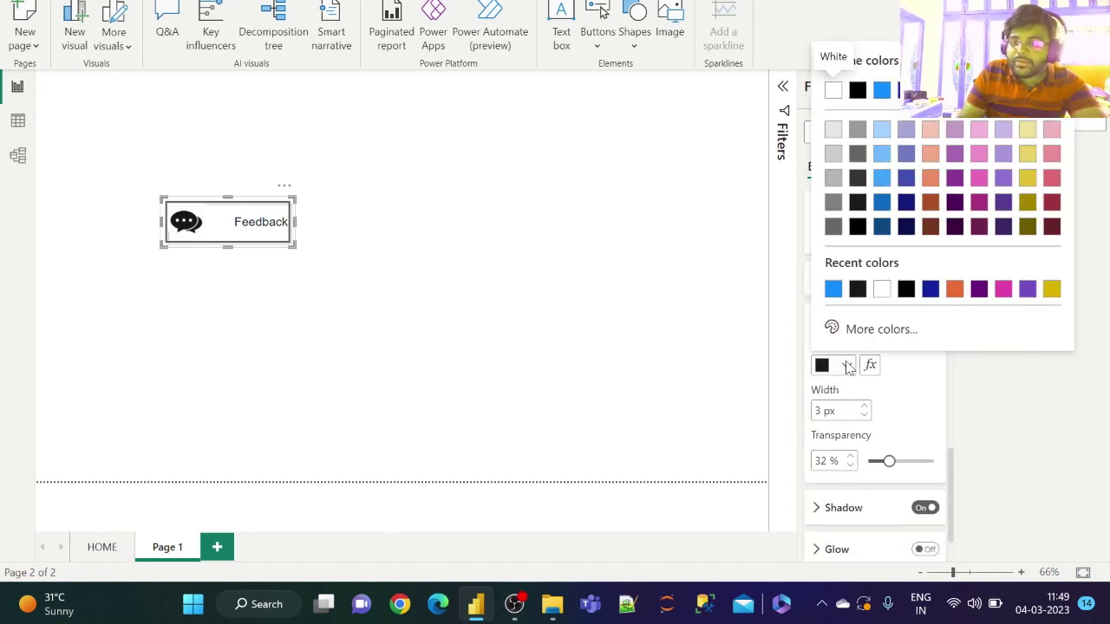
left_click(836, 293)
- Set the On hover shadow colour of the Feedback button to the same recent blue and deselect the button
scroll(905, 404, "down", 2)
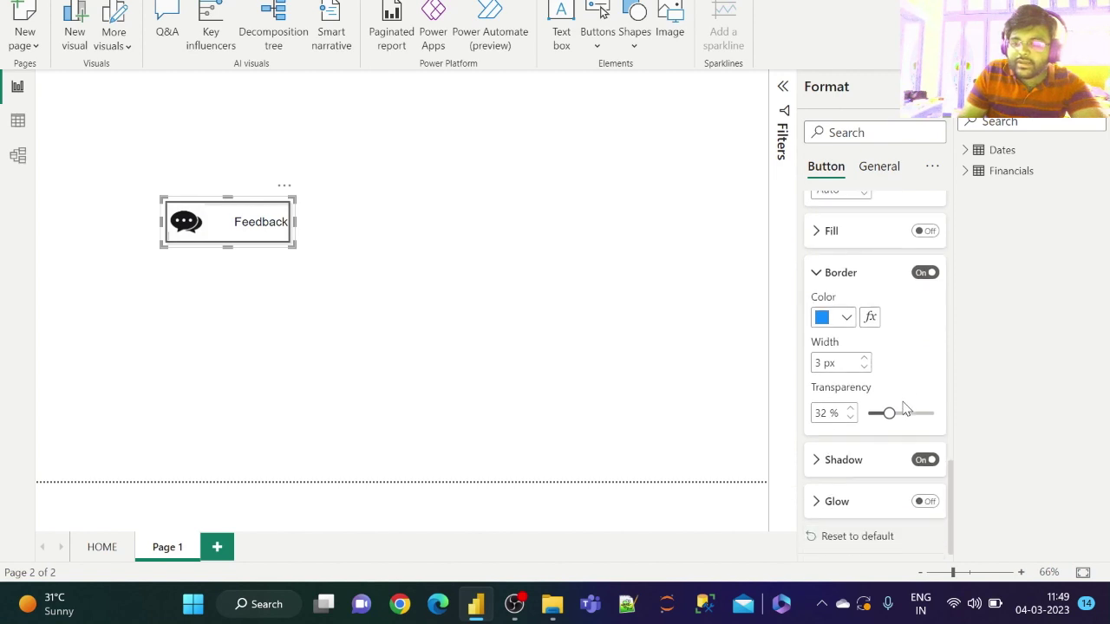
left_click(872, 432)
scroll(872, 434, "down", 3)
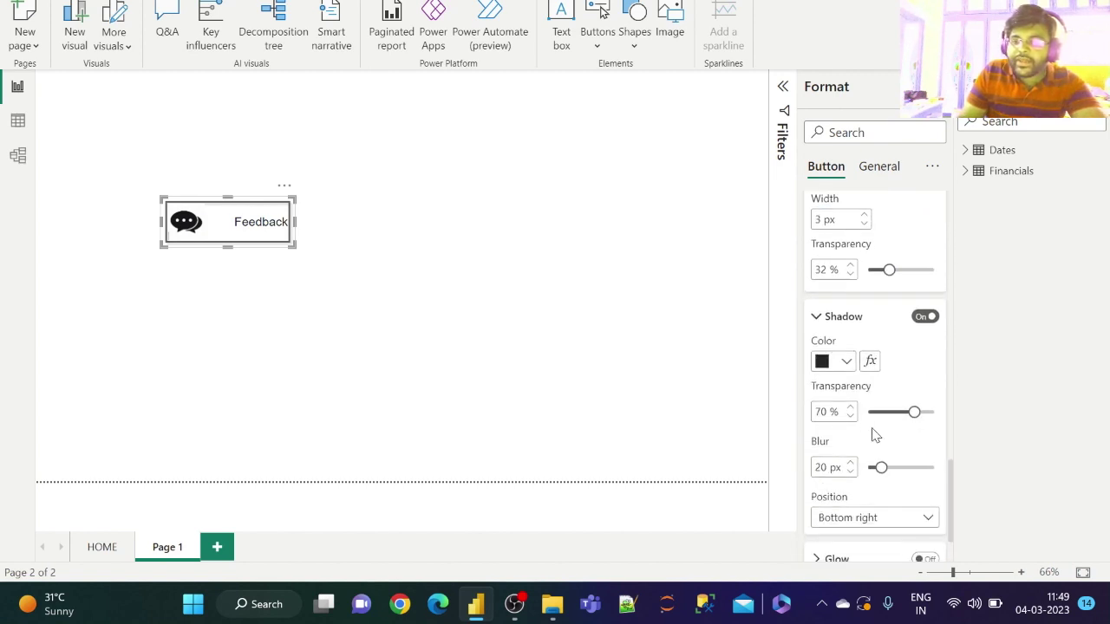
left_click(847, 365)
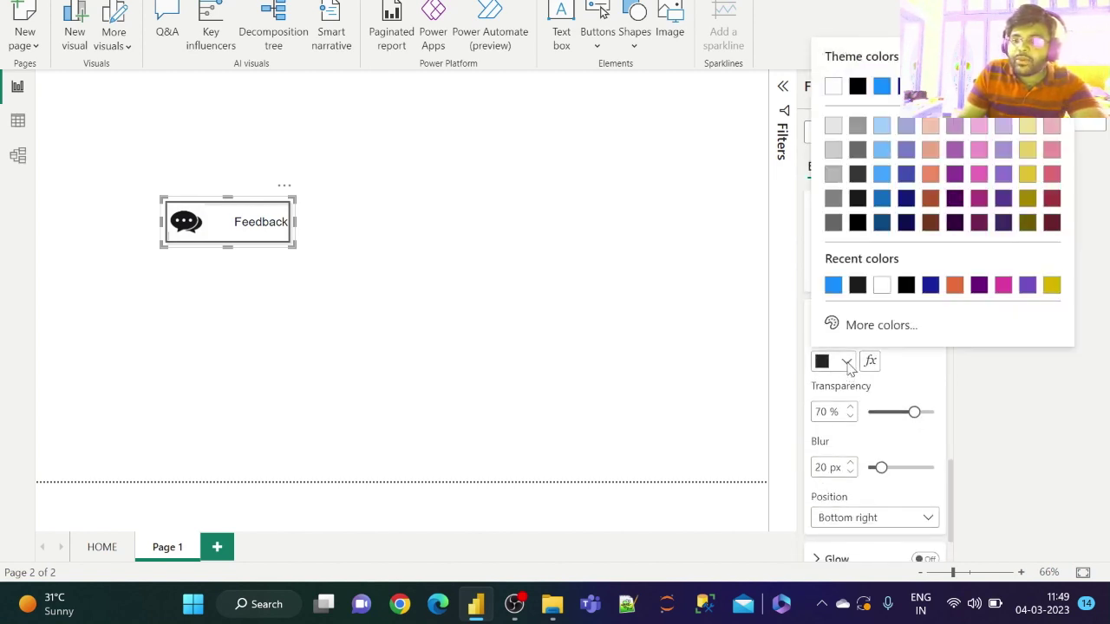
left_click(835, 286)
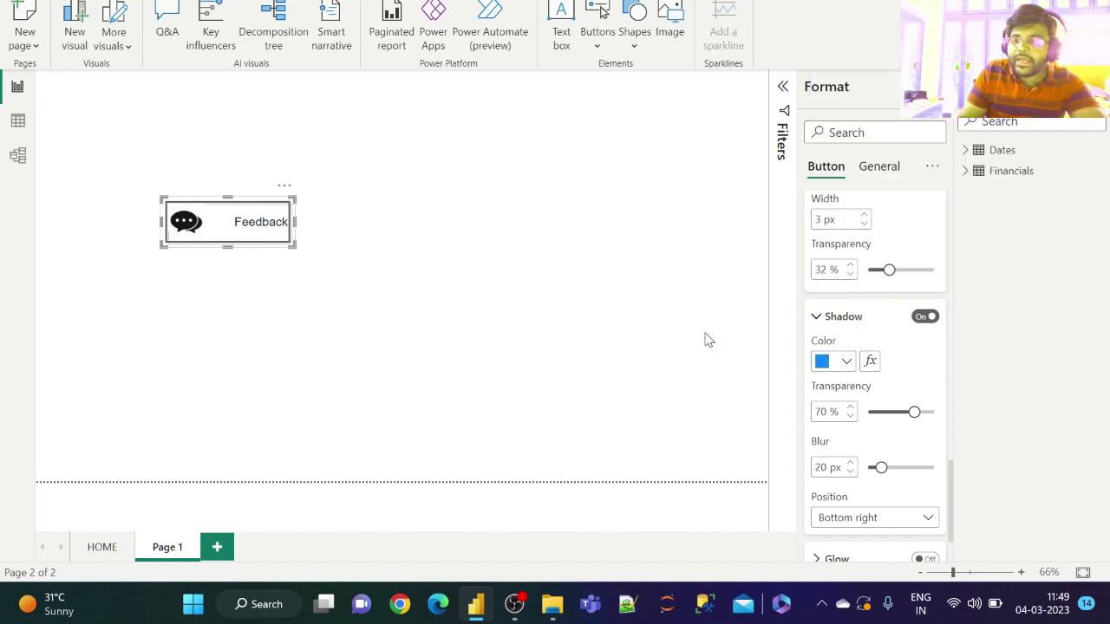
left_click(646, 371)
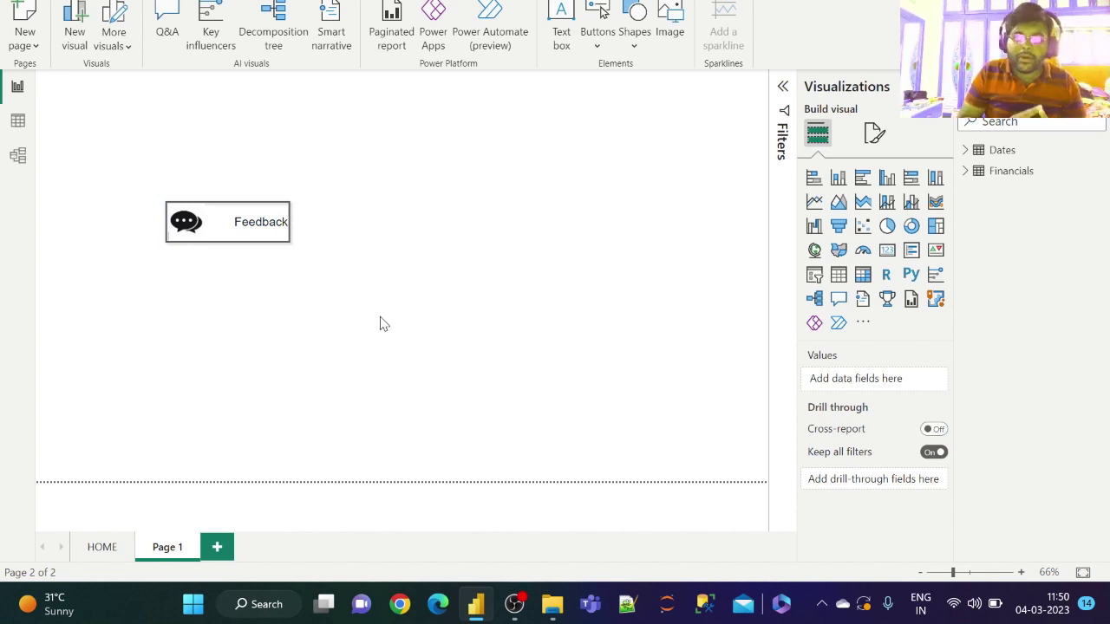
- Open PowerPoint and create a blank presentation
key("super")
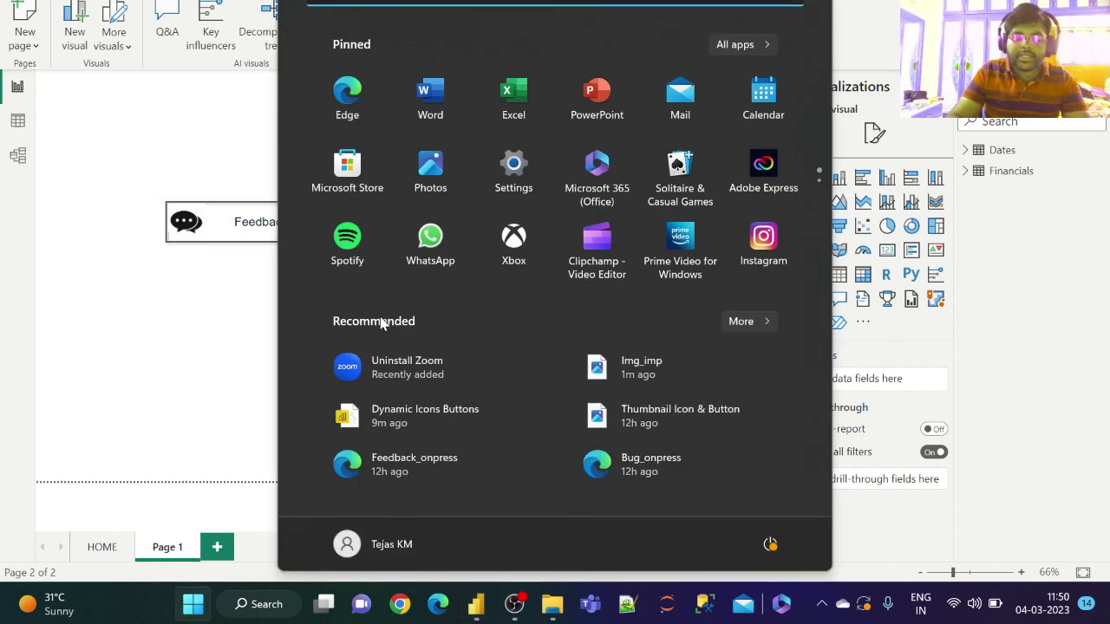
type("po")
left_click(310, 118)
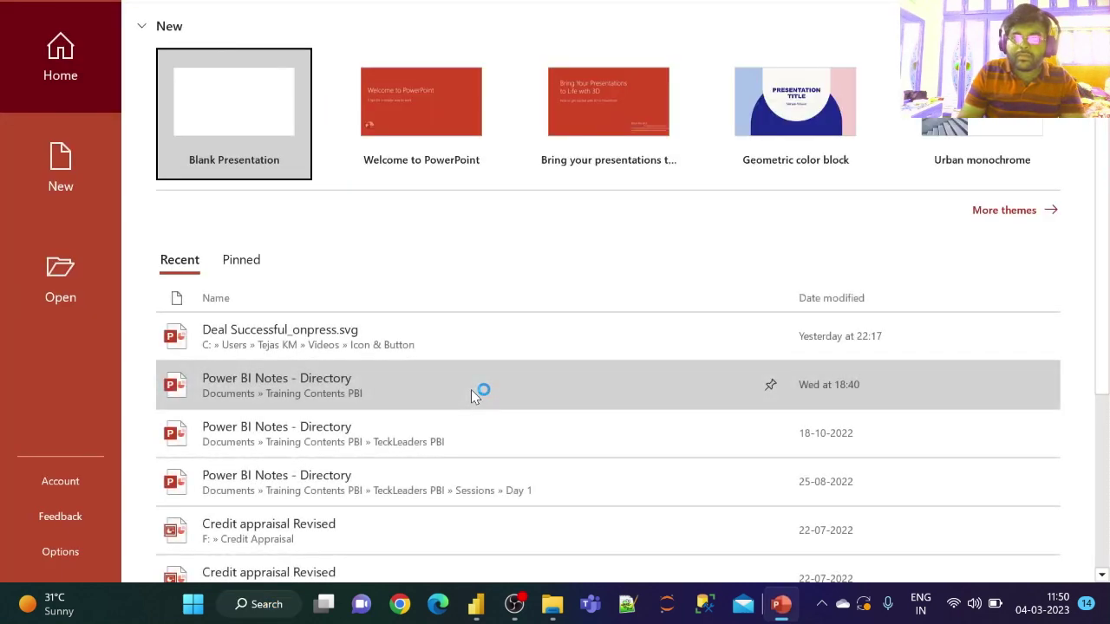
left_click(233, 106)
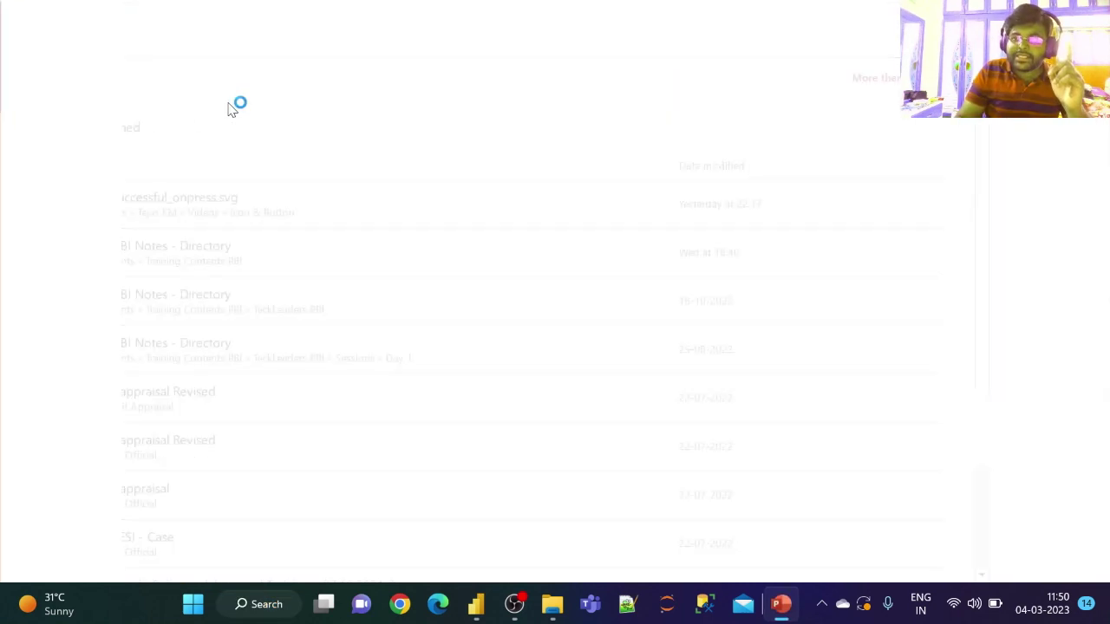
- Delete the title and subtitle placeholders from the slide
left_click(833, 280)
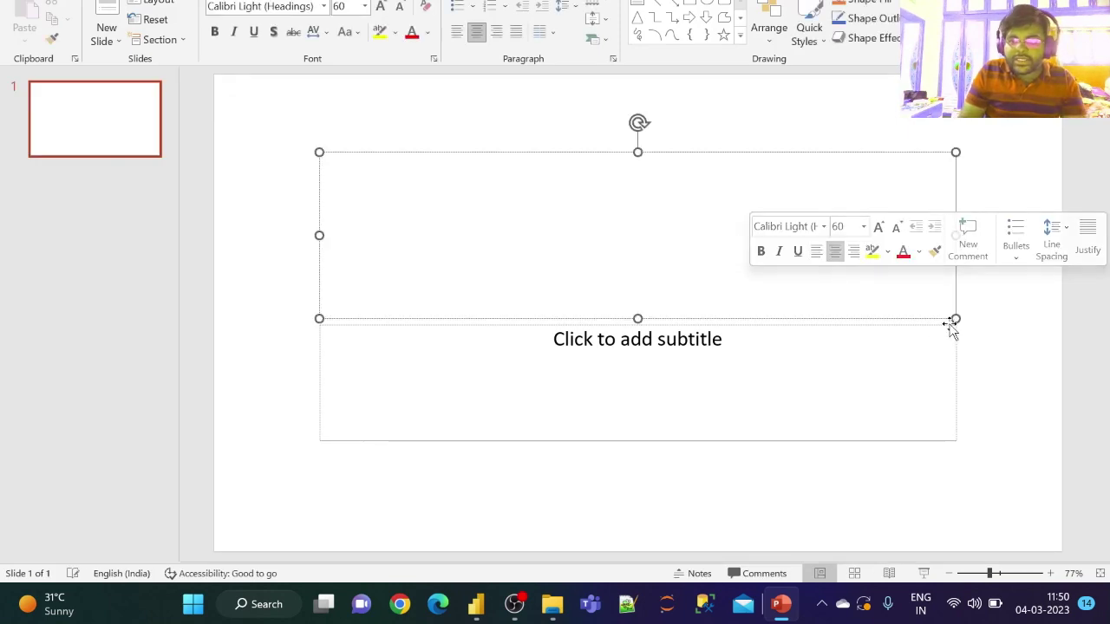
left_click_drag(954, 318, 743, 243)
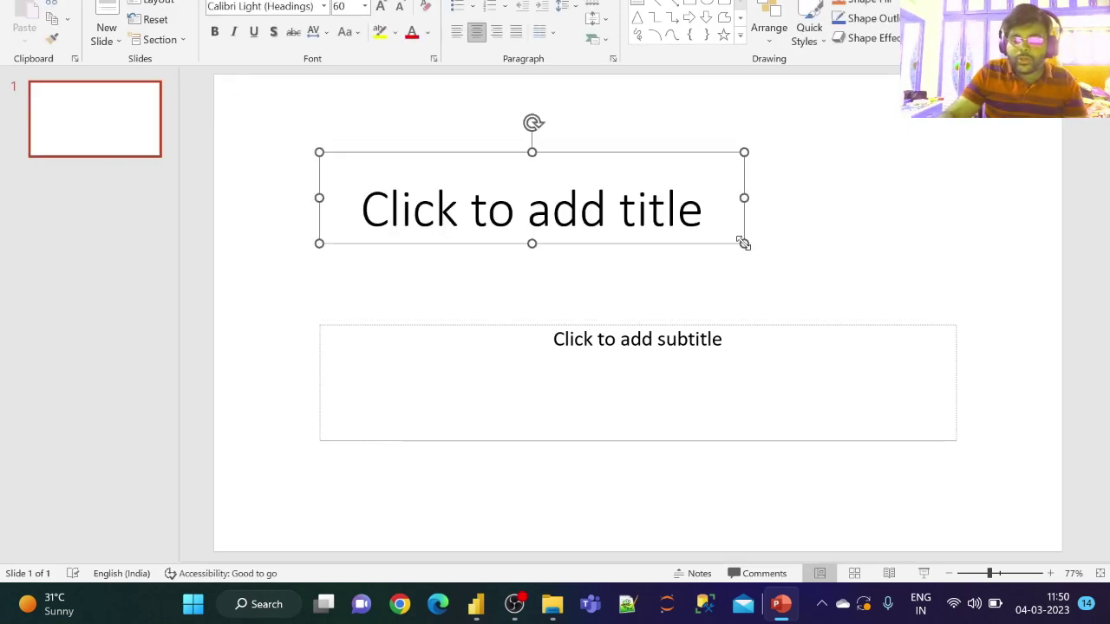
key("Delete")
left_click(869, 396)
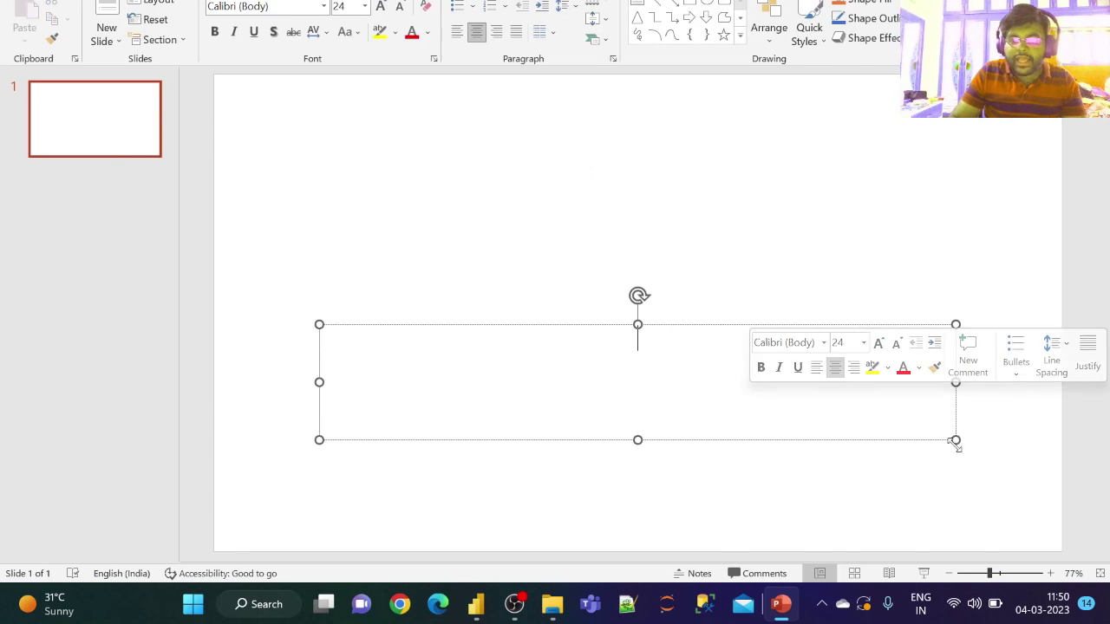
left_click_drag(955, 439, 615, 390)
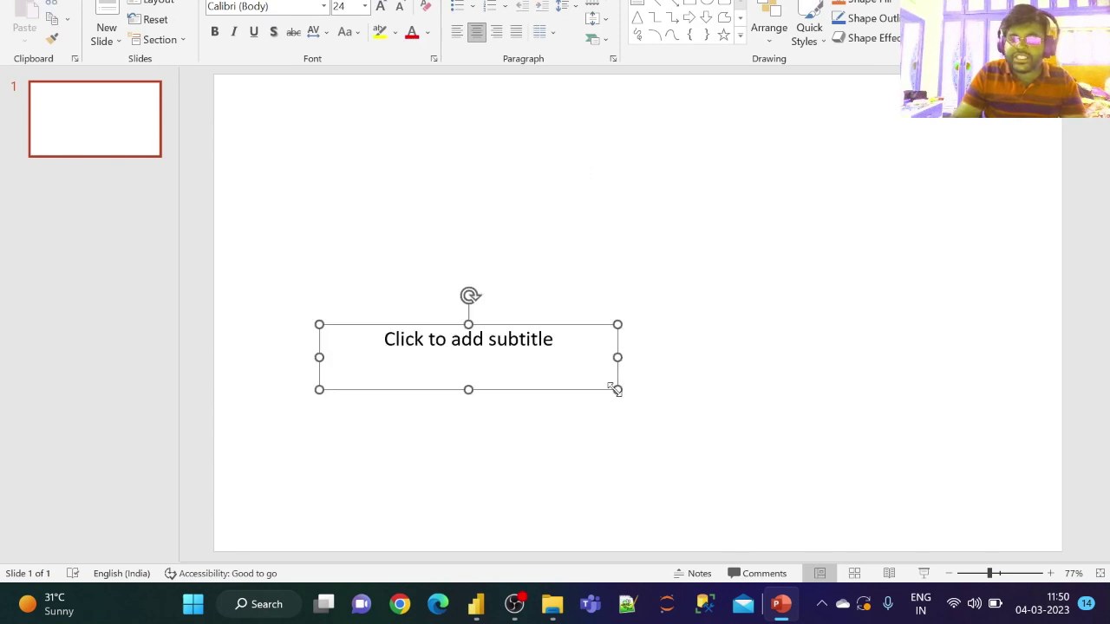
key("Delete")
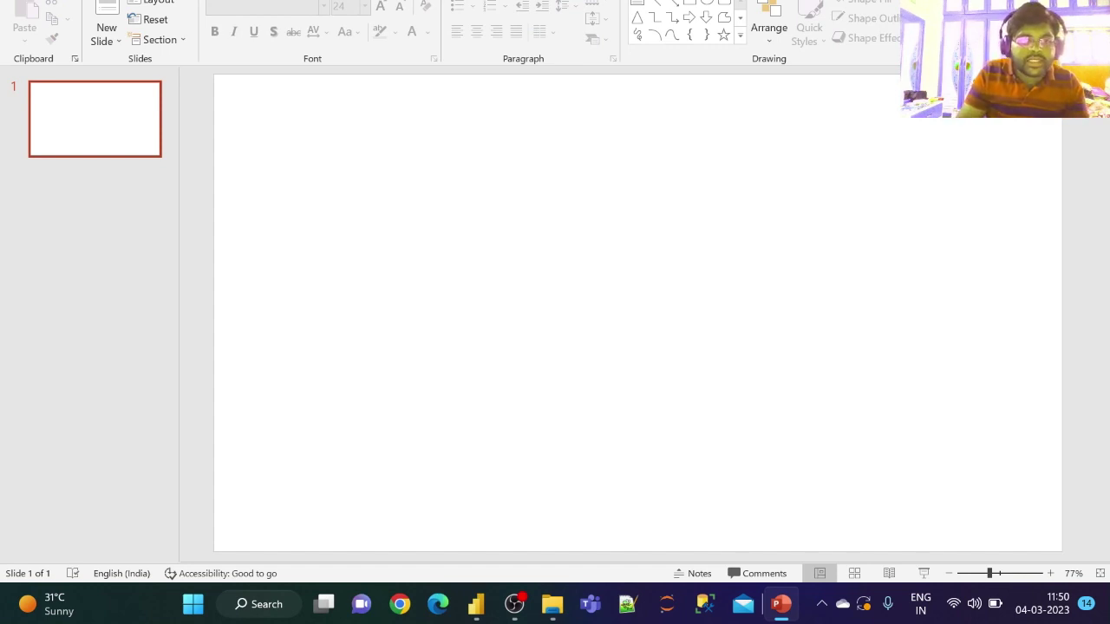
- Insert the Img_imp picture from the Icon & Button folder in Videos onto the slide
left_click(109, 2)
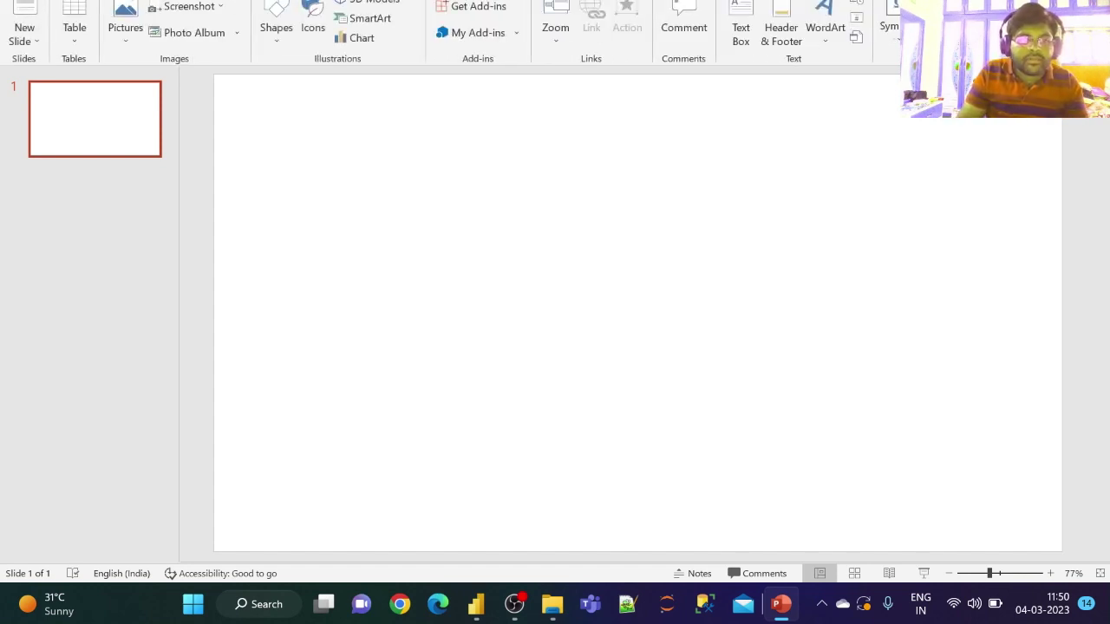
left_click(131, 34)
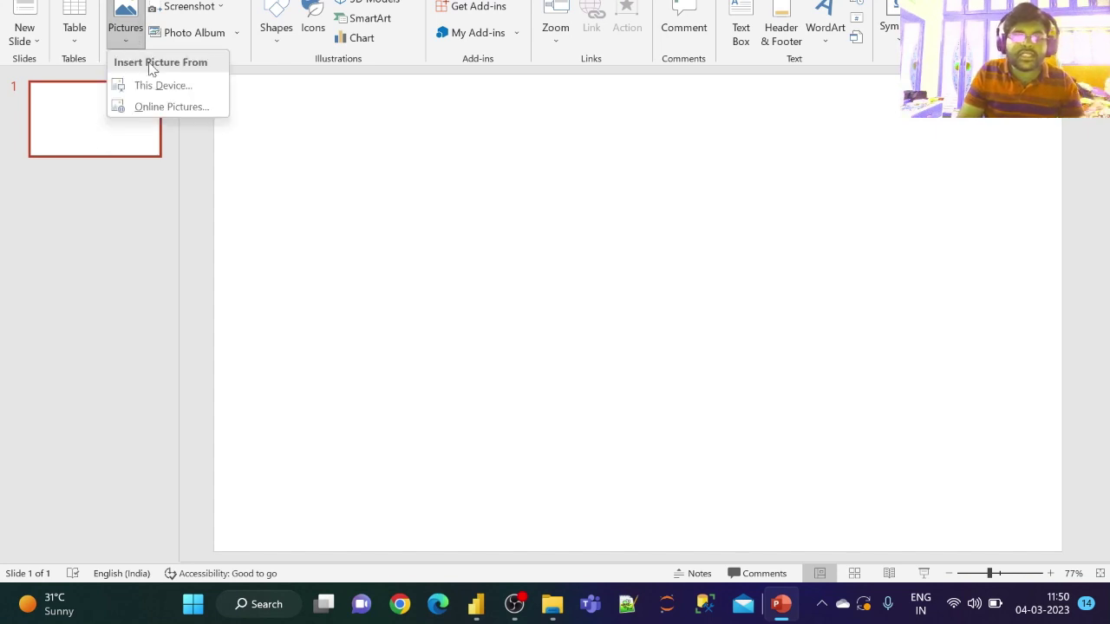
left_click(163, 87)
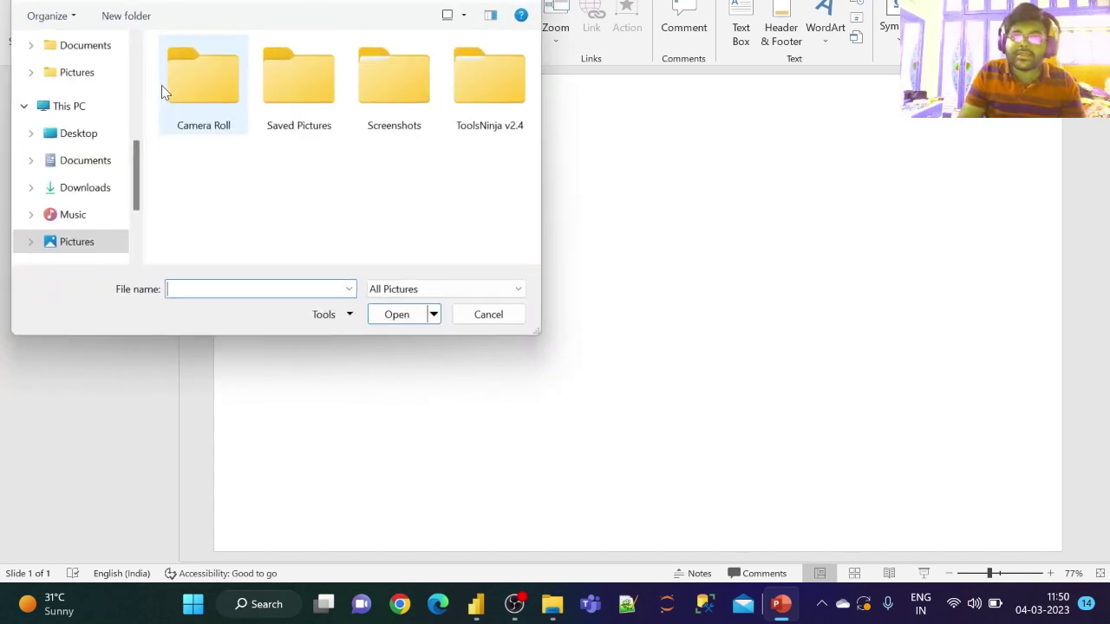
scroll(85, 246, "down", 1)
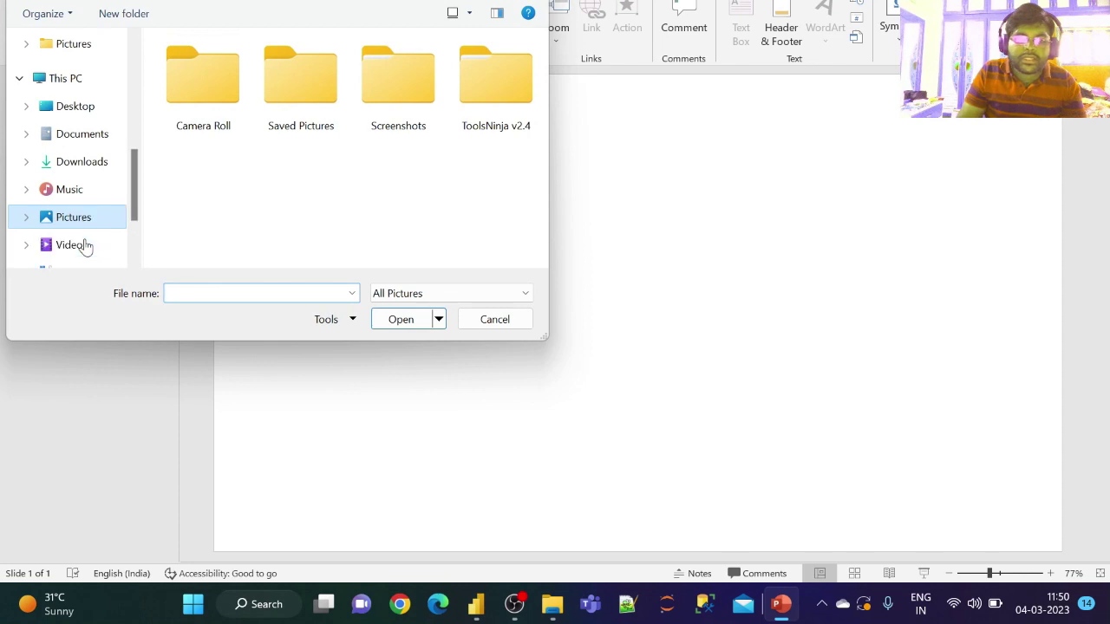
left_click(83, 246)
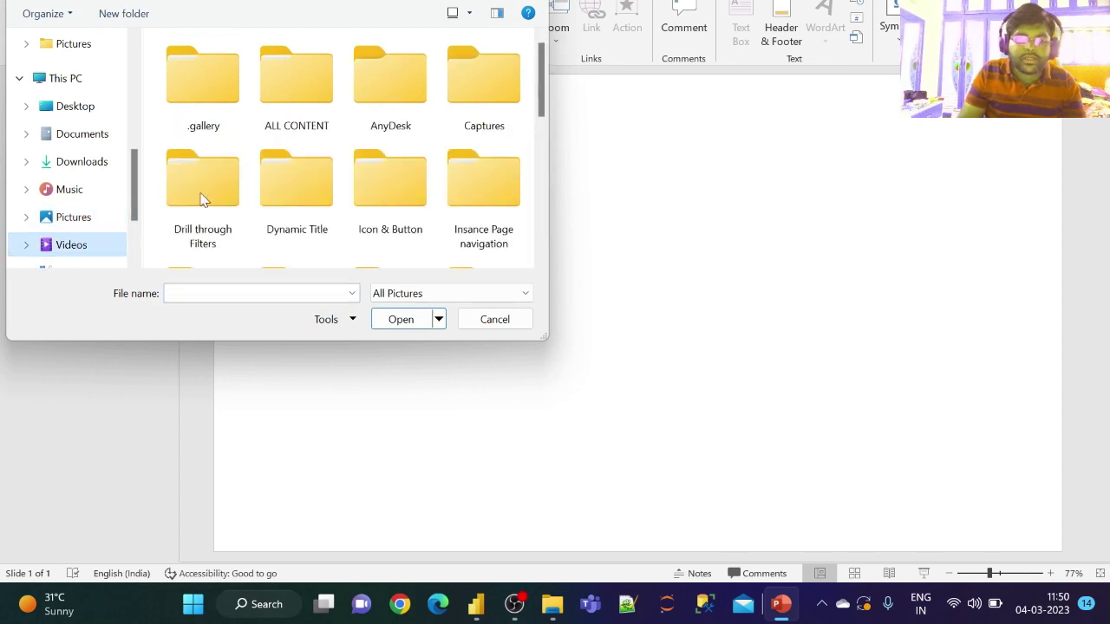
double_click(409, 189)
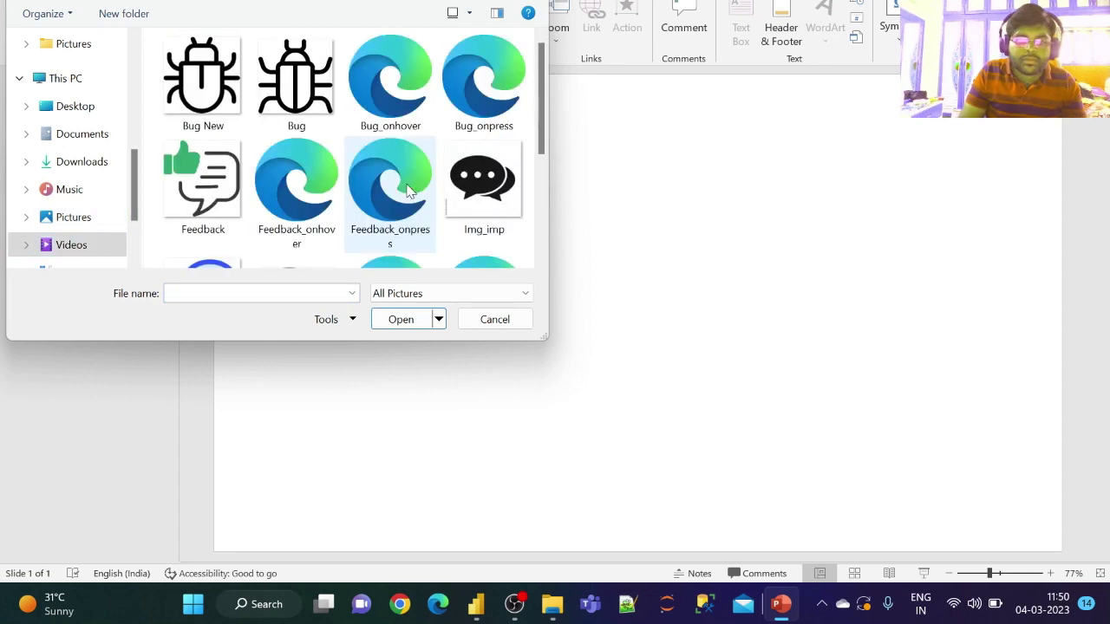
left_click(484, 177)
left_click(404, 319)
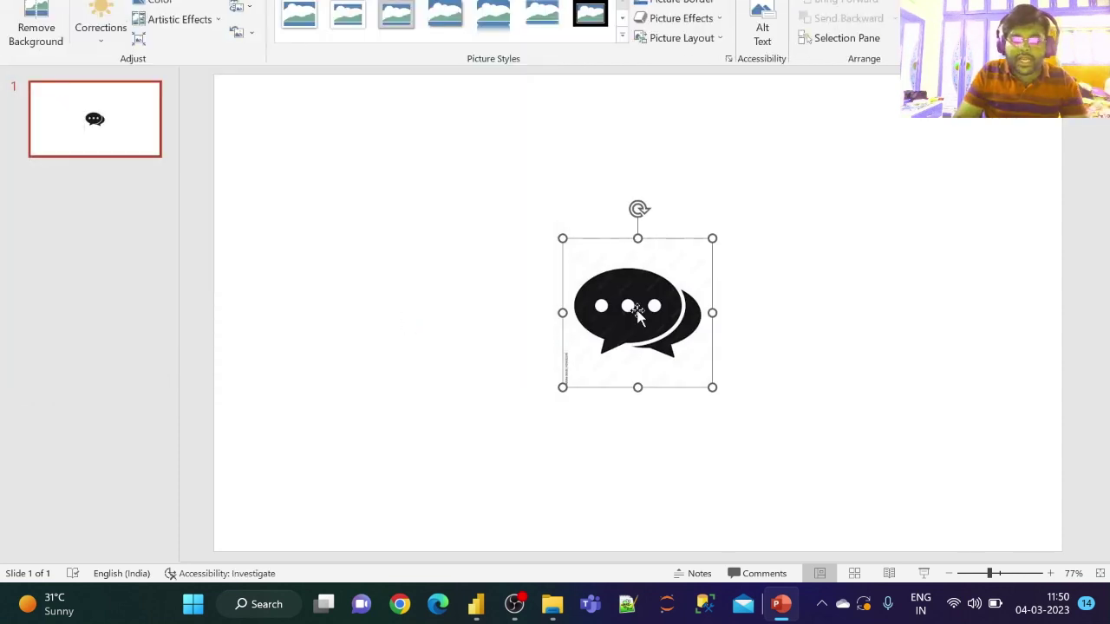
- Enlarge the speech-bubble picture, reposition it on the slide and open its colour options
left_click_drag(562, 387, 468, 369)
left_click_drag(580, 364, 587, 303)
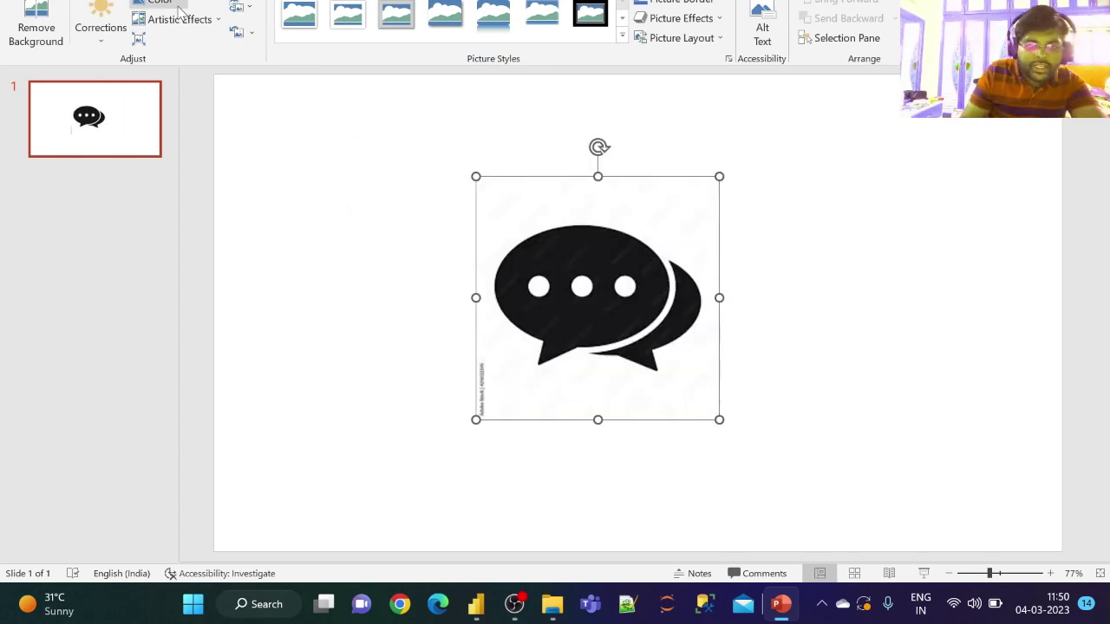
left_click(161, 2)
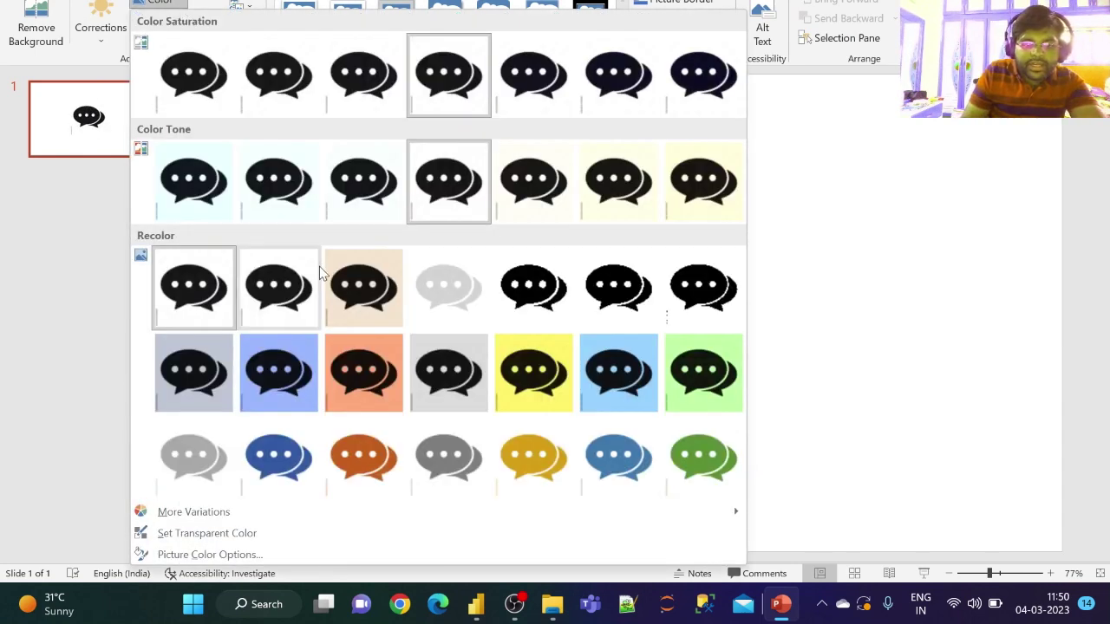
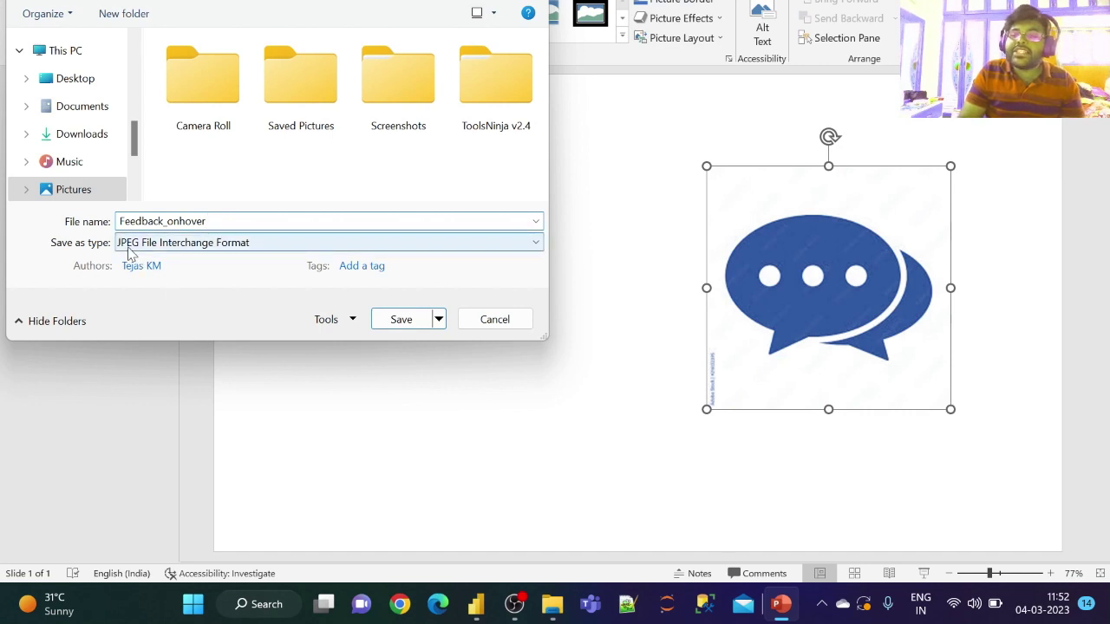
- Save the blue picture as Feedback_onhover in Scalable Vector Graphics Format in the Icon & Button folder, replacing the existing file
left_click(266, 244)
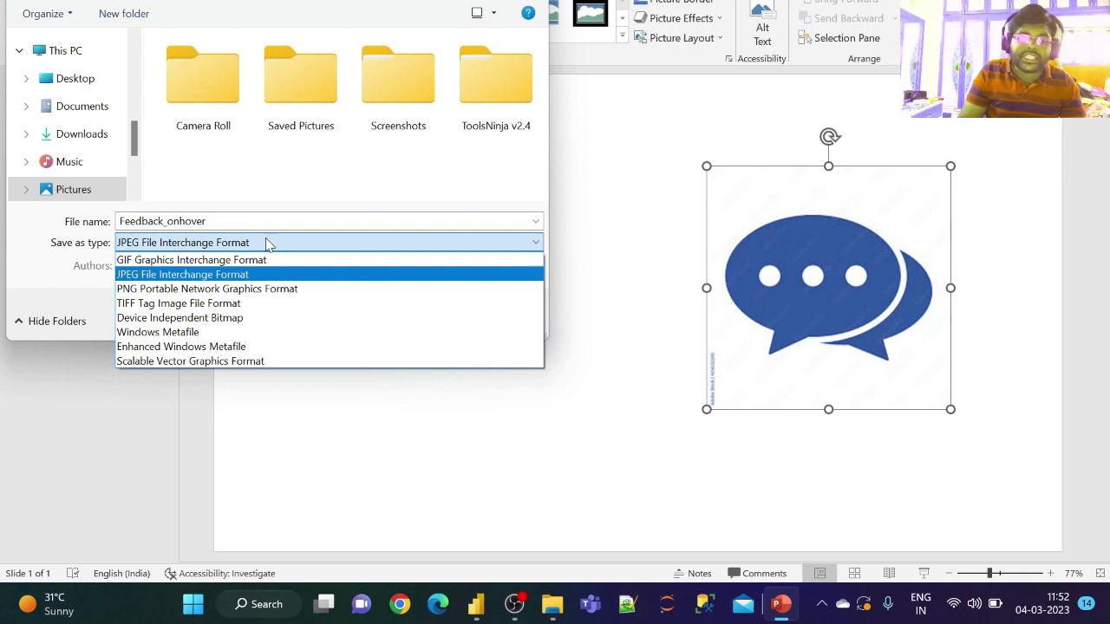
left_click(290, 363)
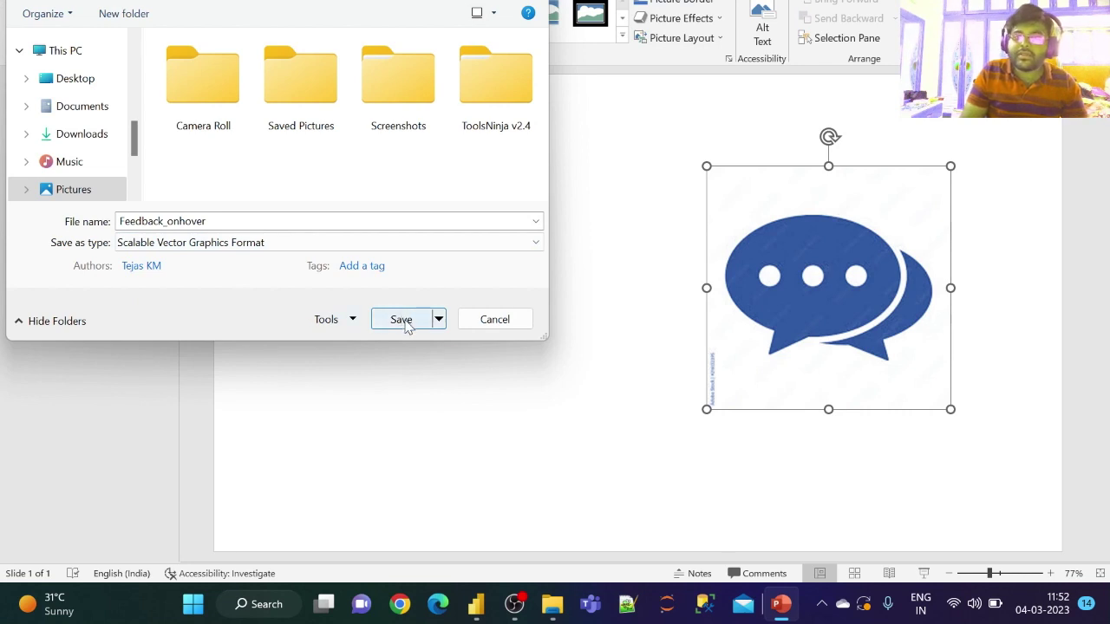
scroll(87, 162, "down", 3)
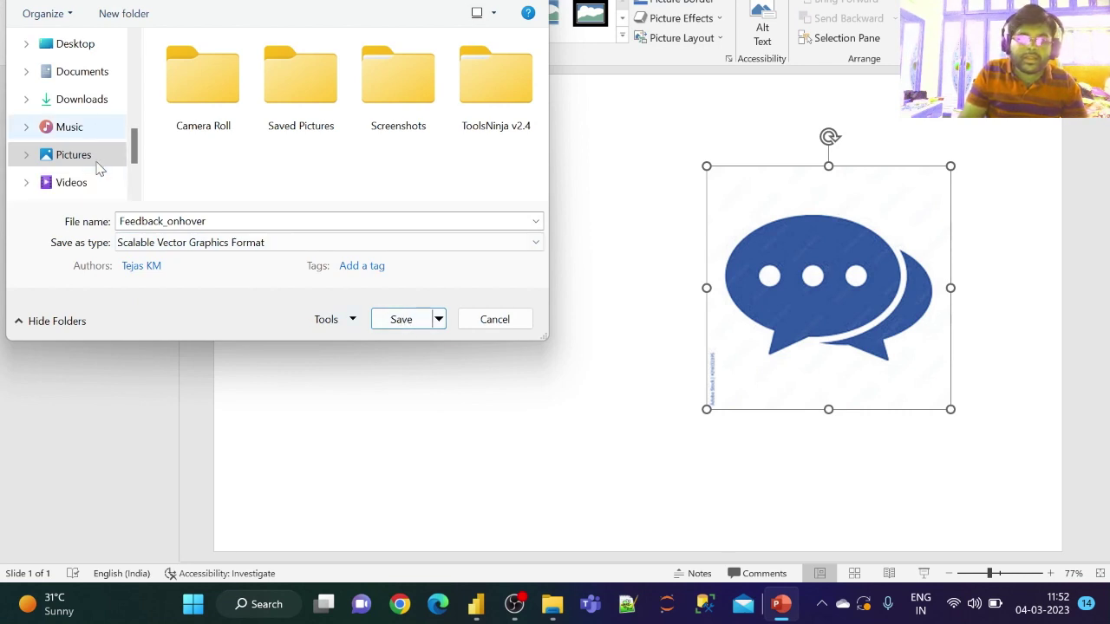
left_click(87, 161)
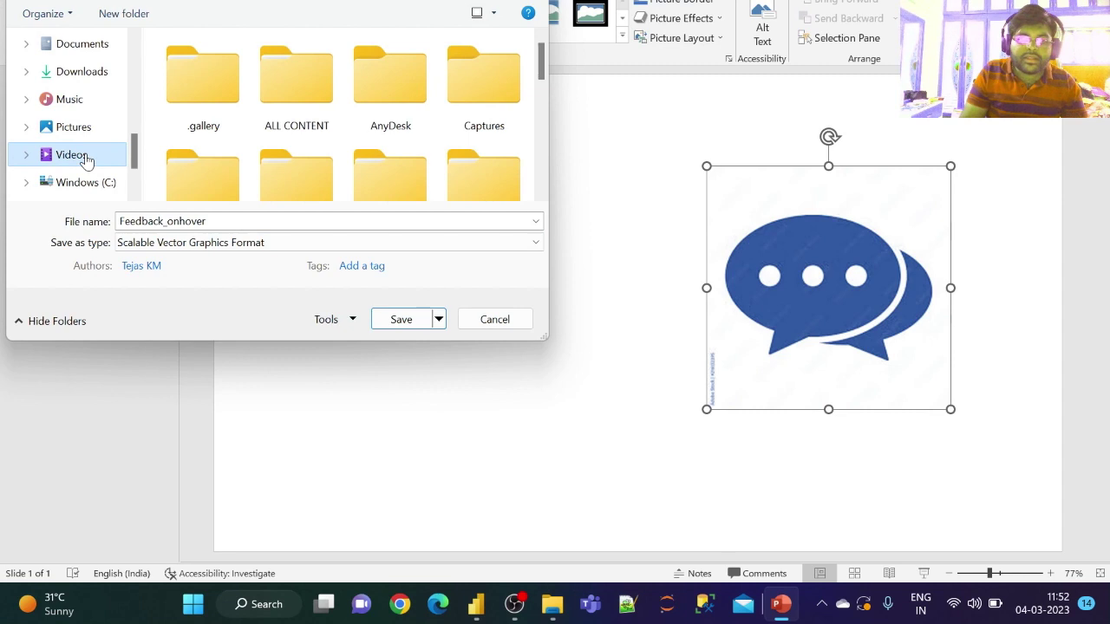
scroll(531, 127, "down", 3)
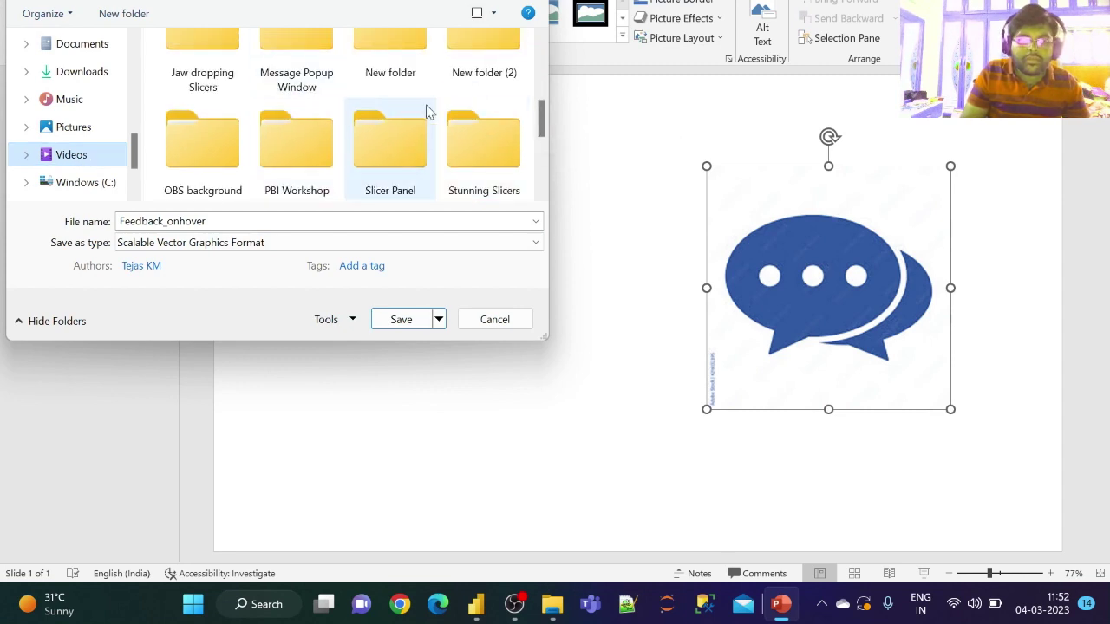
scroll(426, 110, "up", 2)
double_click(388, 79)
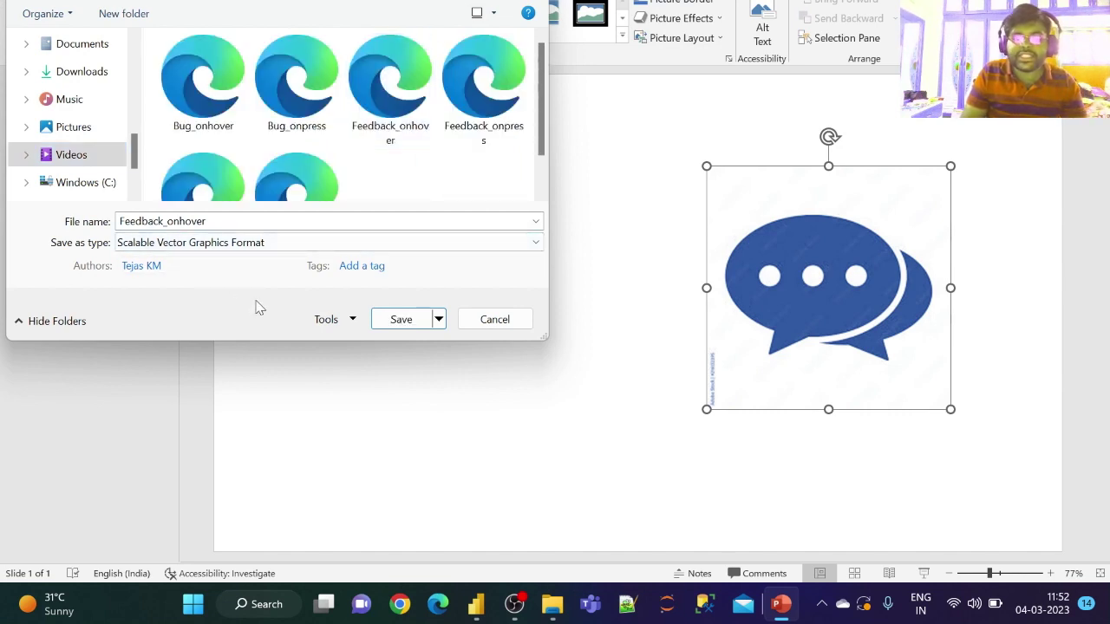
left_click(401, 320)
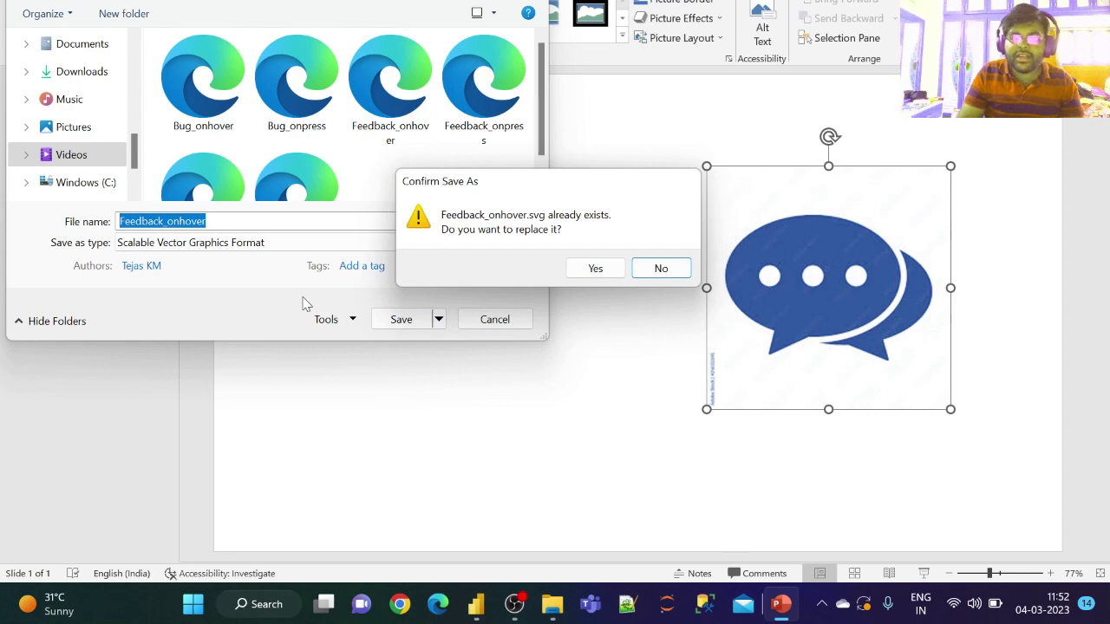
left_click(593, 270)
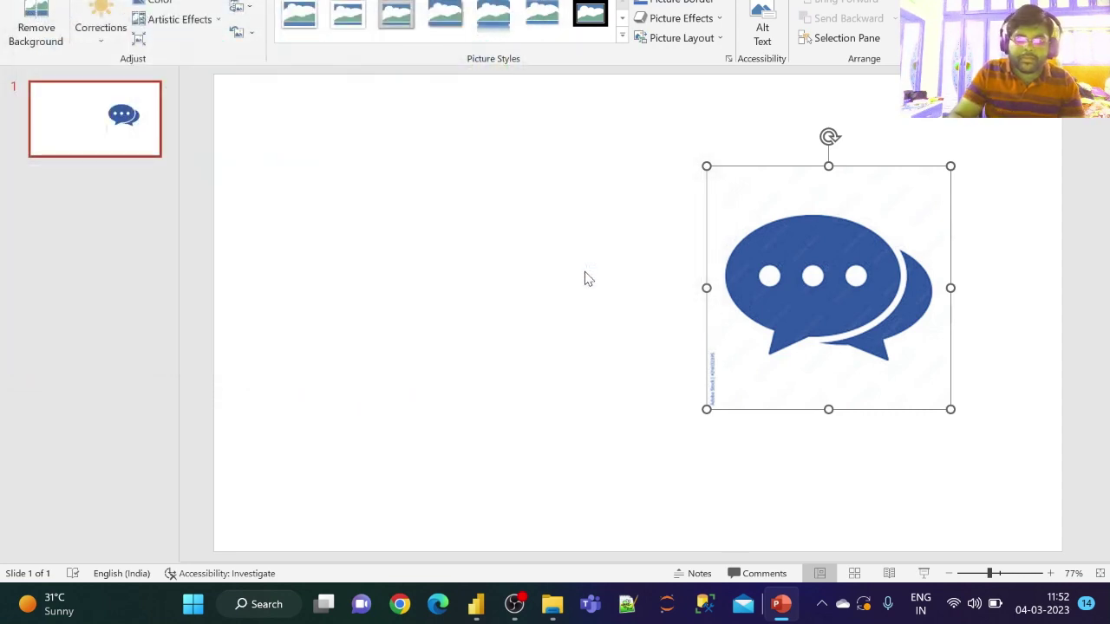
- Switch to Power BI and open the On hover icon settings of the Feedback button on Page 1
mouse_move(481, 619)
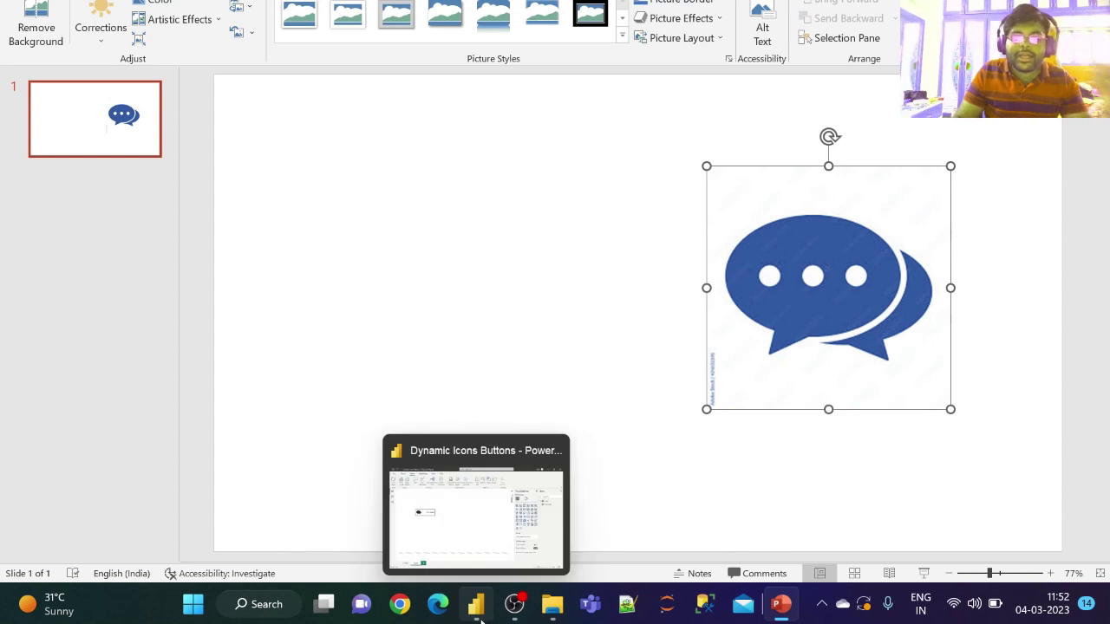
left_click(464, 525)
left_click(232, 237)
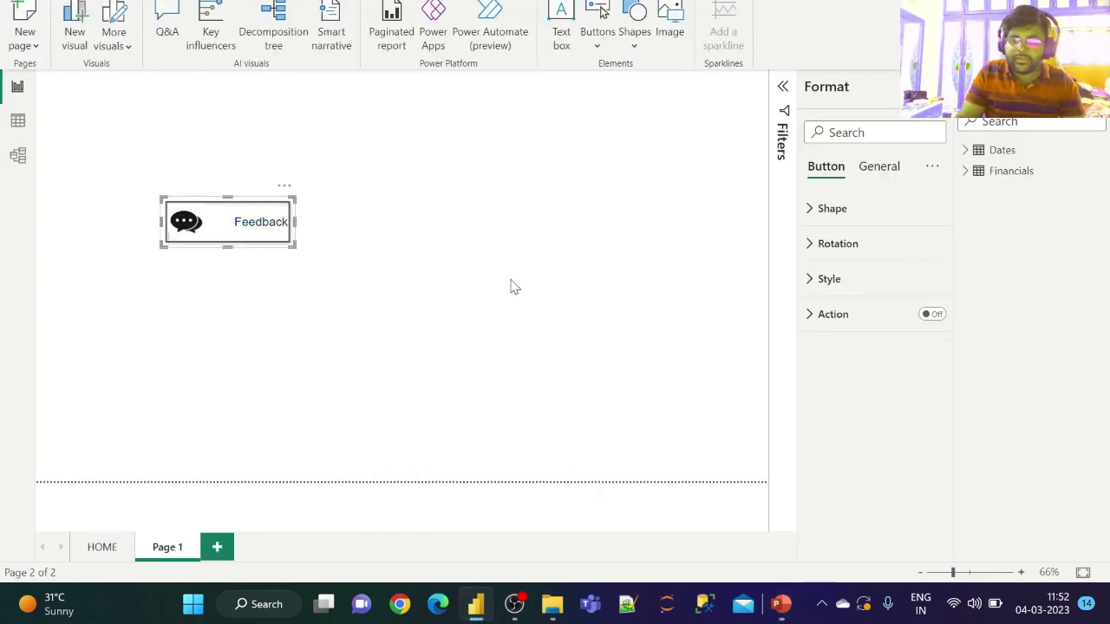
left_click(864, 289)
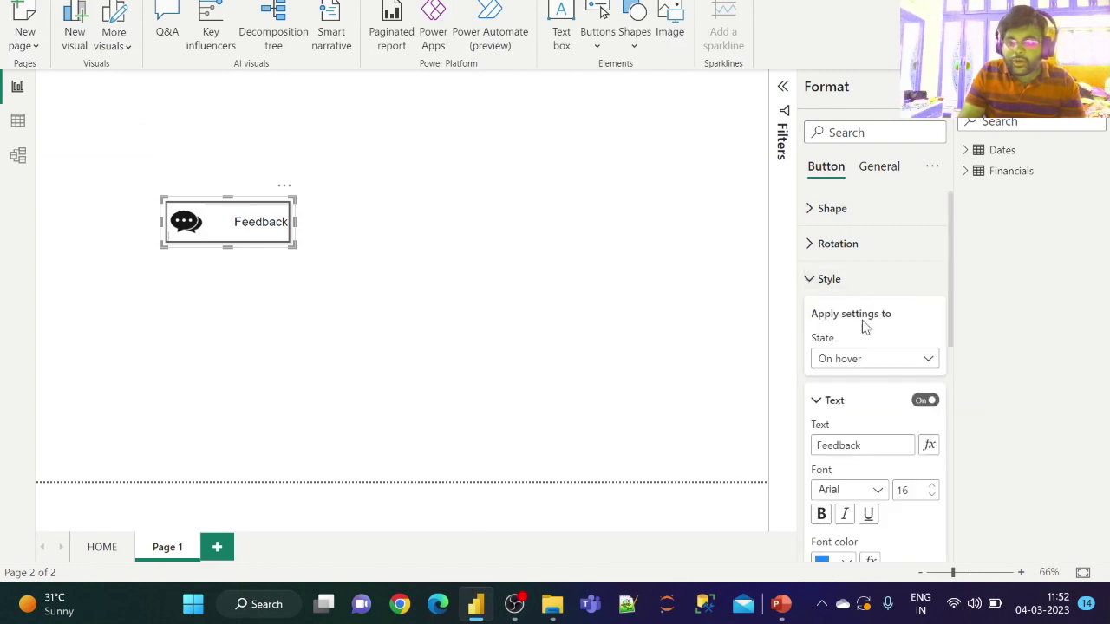
scroll(869, 401, "down", 1)
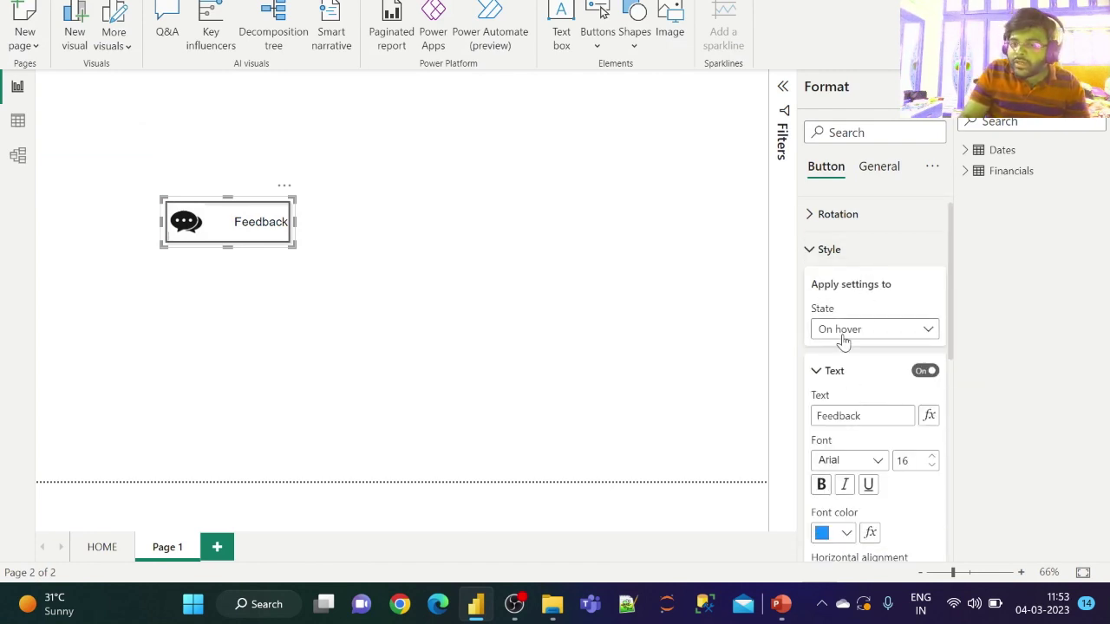
scroll(862, 379, "down", 6)
scroll(864, 382, "down", 2)
scroll(874, 439, "down", 3)
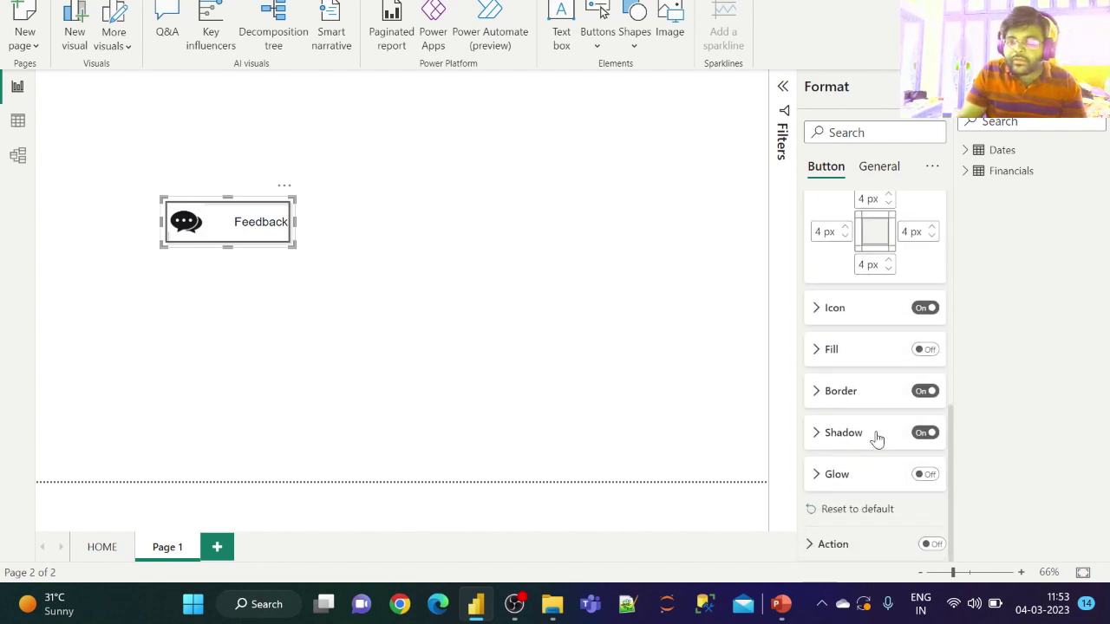
left_click(863, 310)
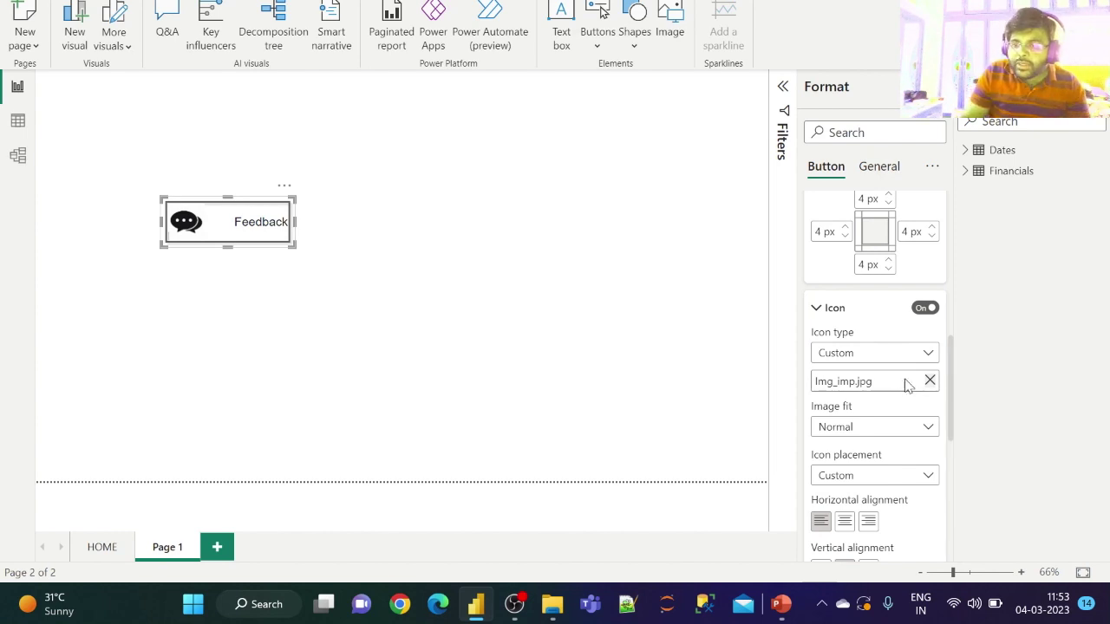
- Replace the button's On hover custom icon Img_imp.jpg with the Feedback_onhover image
left_click(931, 385)
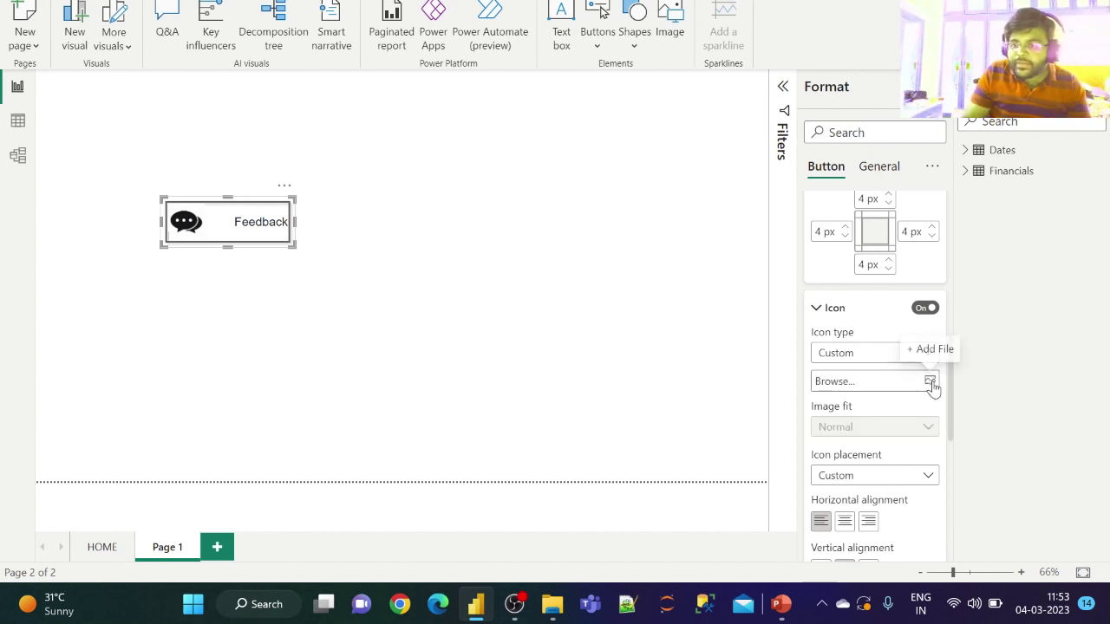
left_click(931, 385)
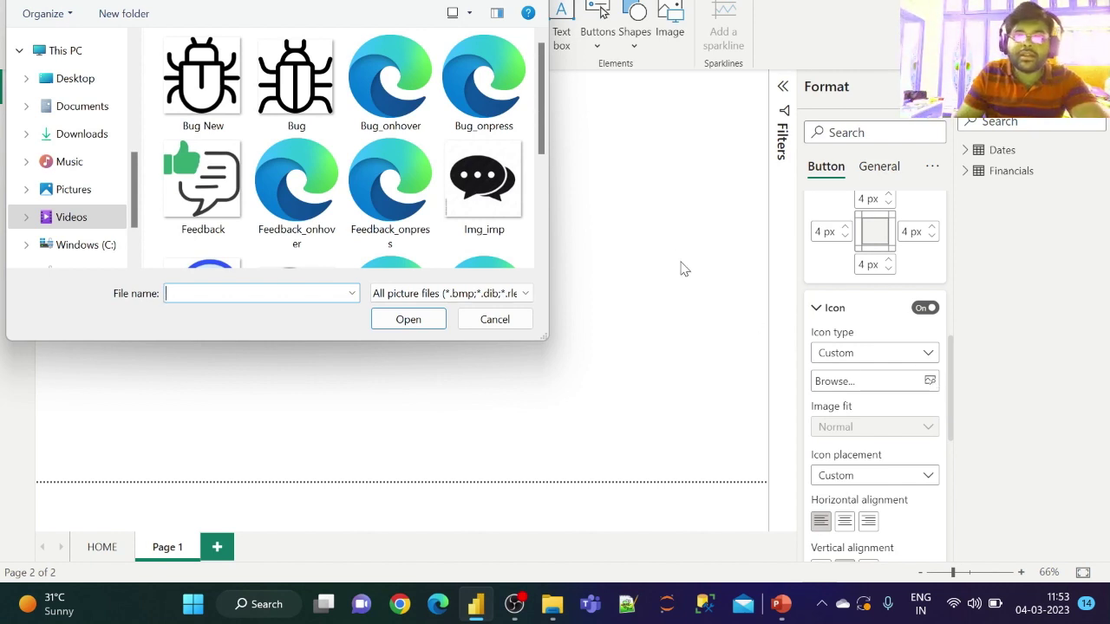
scroll(531, 198, "down", 3)
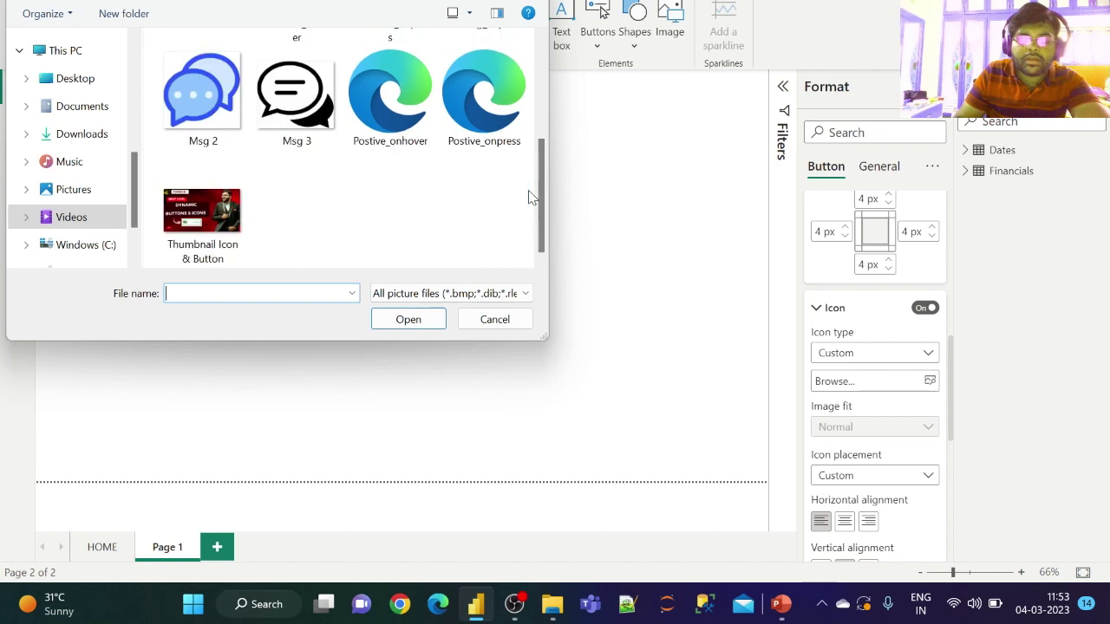
left_click_drag(544, 202, 542, 135)
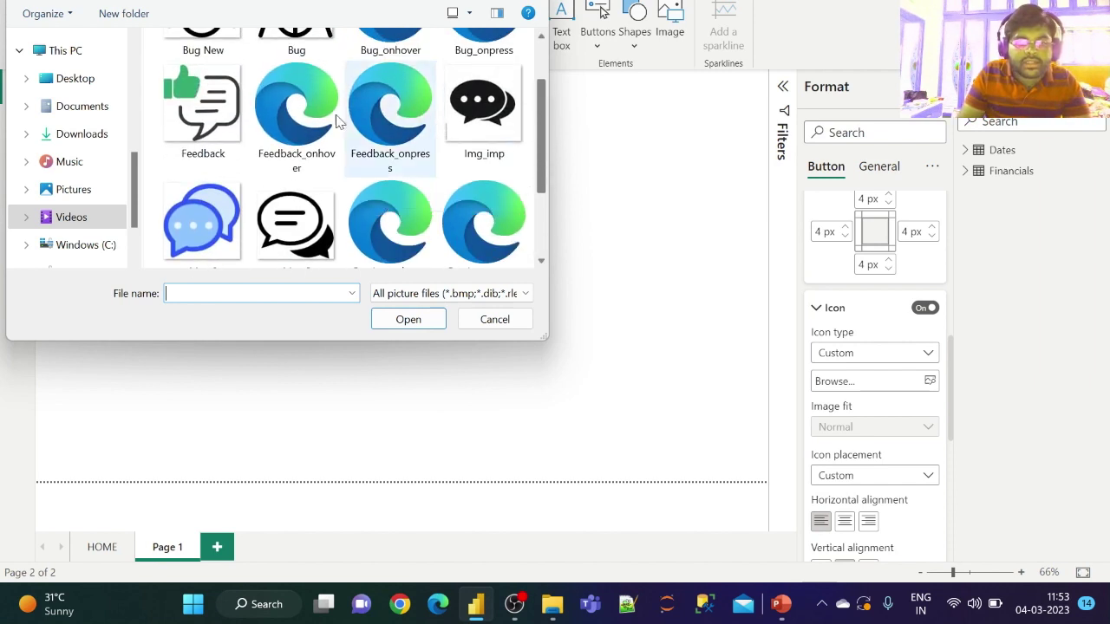
left_click(286, 115)
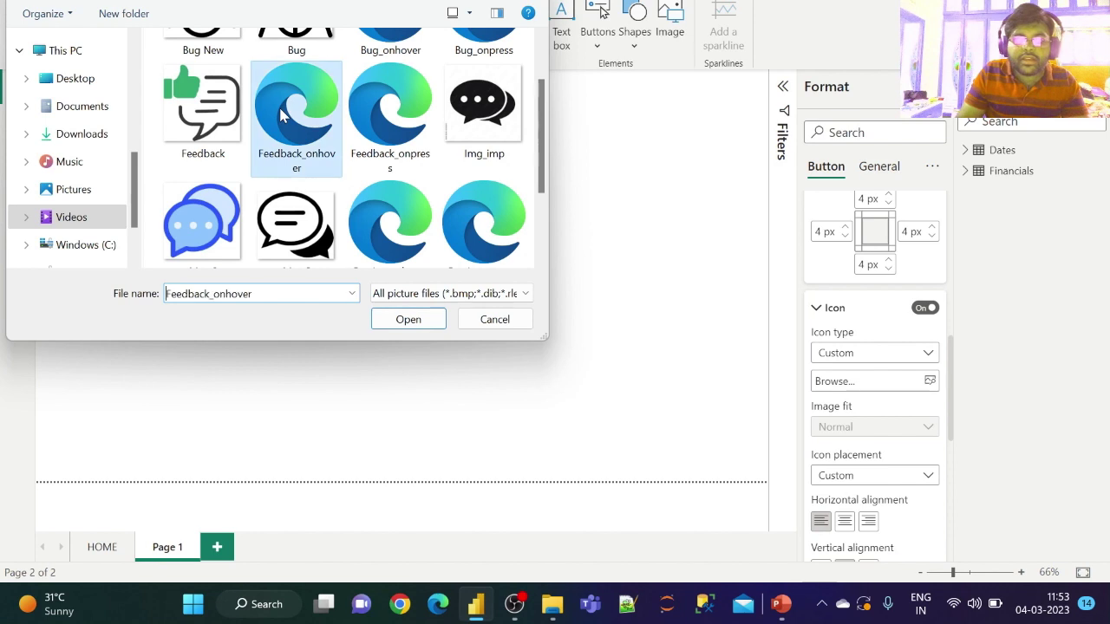
left_click(401, 320)
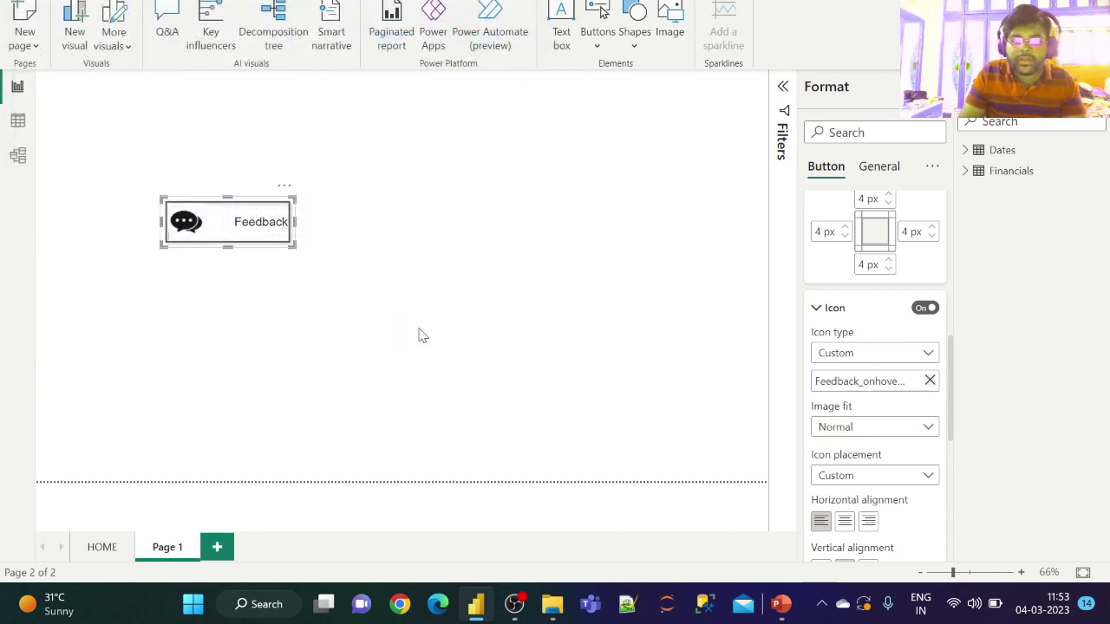
- Insert a blank button on Page 1, place it directly below the Feedback button and enlarge it to a similar width
left_click(422, 334)
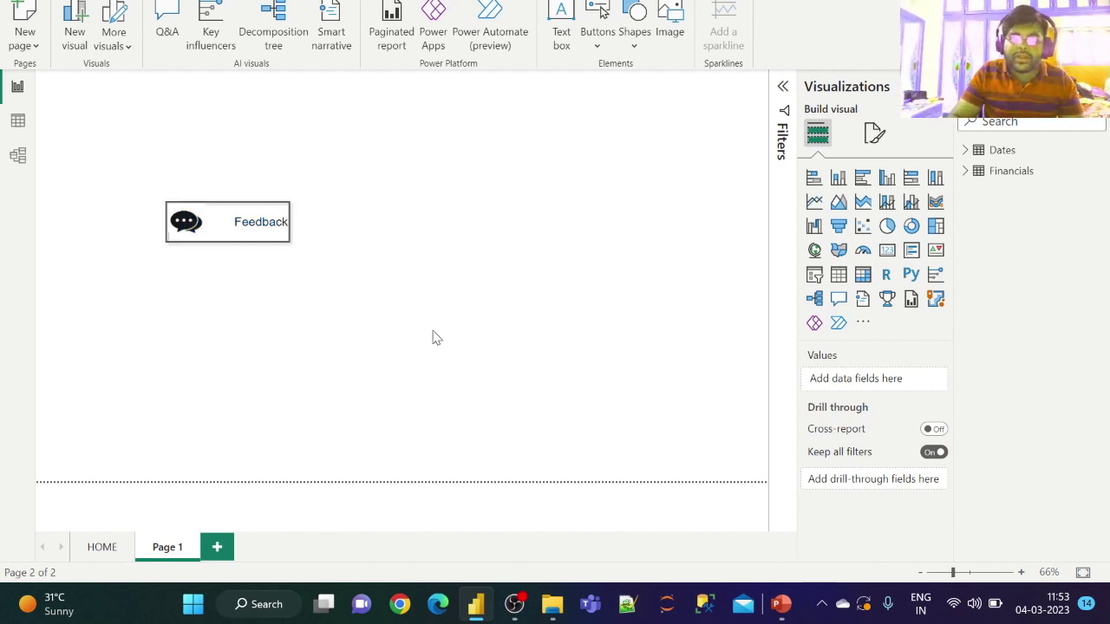
left_click(599, 48)
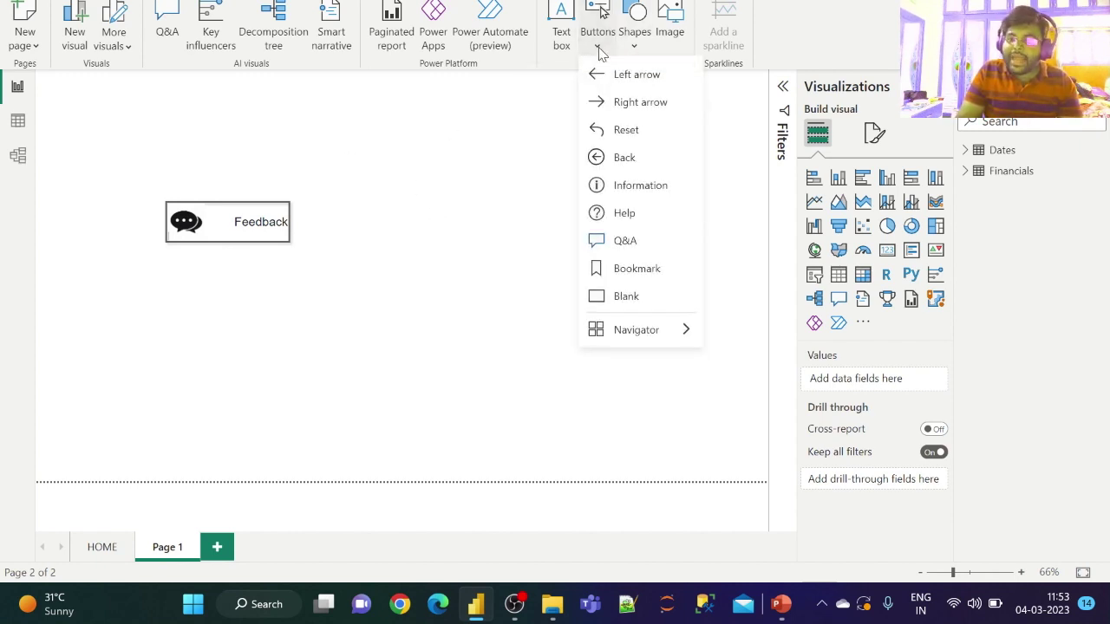
left_click(649, 297)
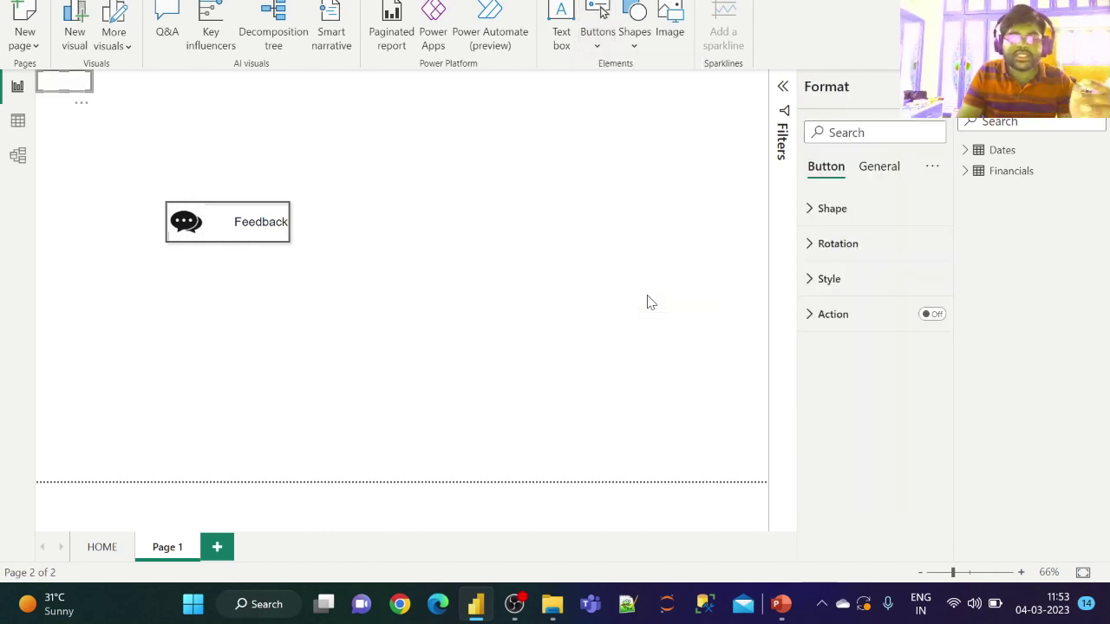
left_click_drag(82, 110, 287, 312)
- Set the new button's Default state text to Bugs Detected in its style settings
left_click(829, 278)
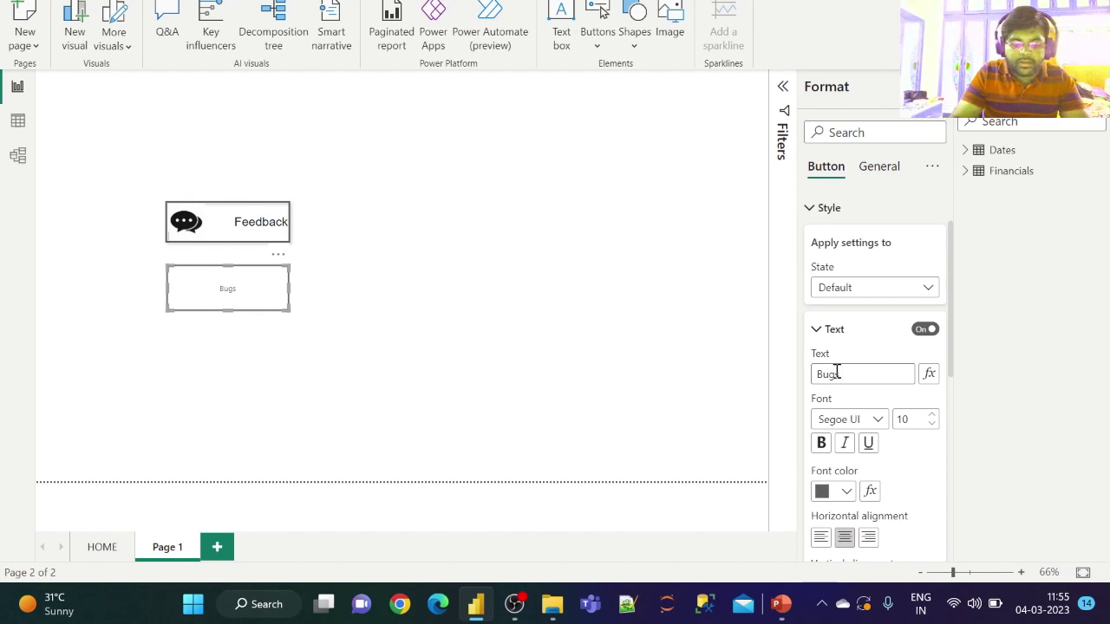
left_click(836, 371)
type("Bugs Dtected")
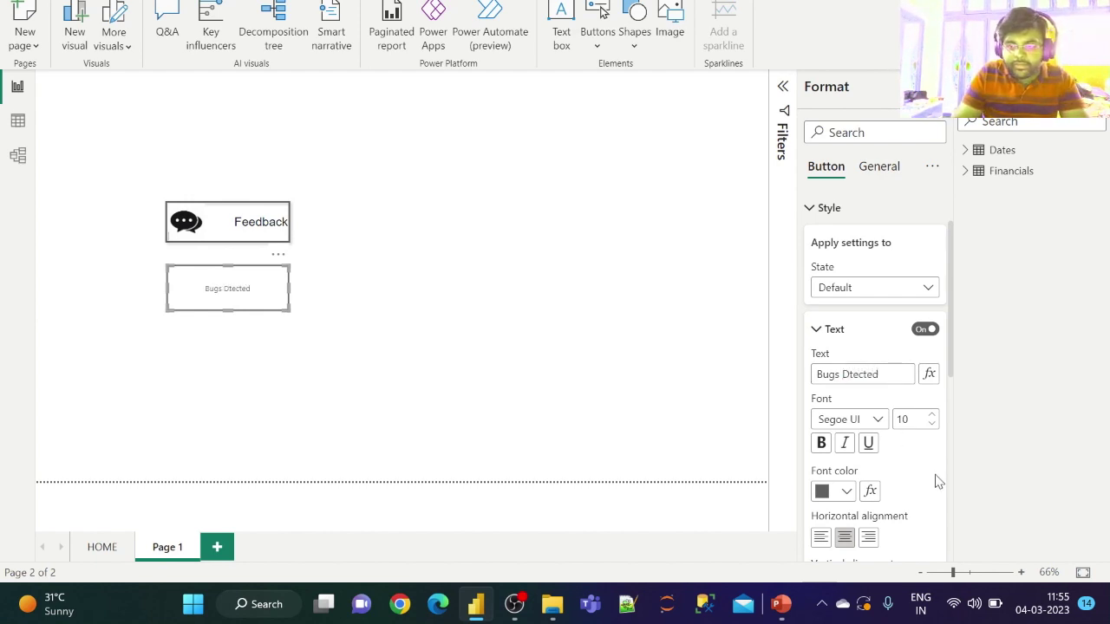
double_click(862, 375)
type("De")
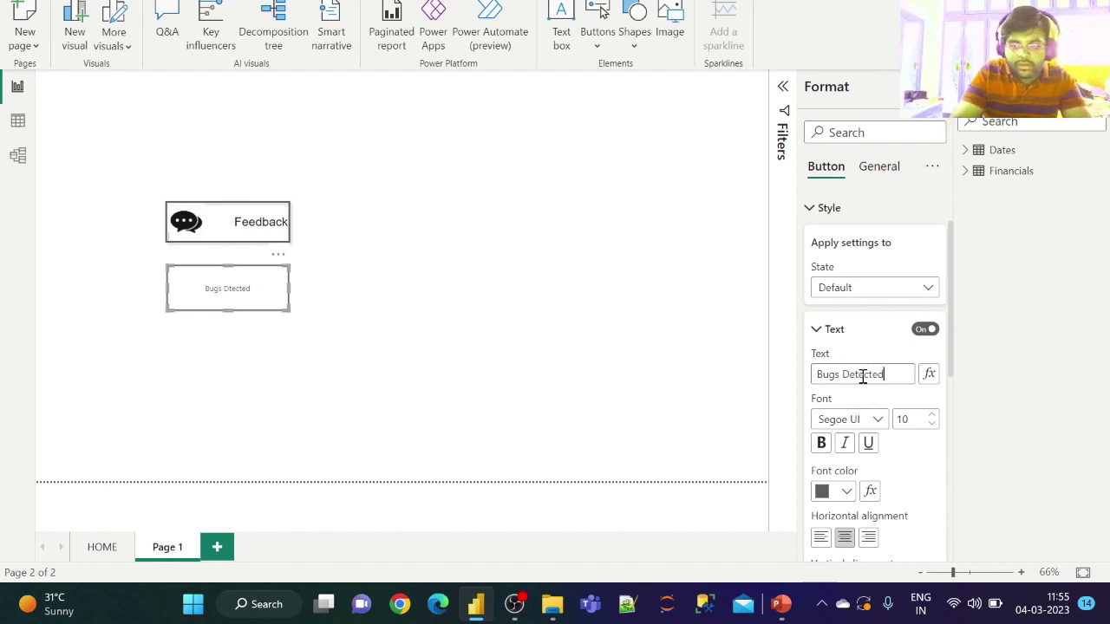
- Format the Bugs Detected text as Arial, size 16, aligned right horizontally, with font colour #1a1a1a
left_click(869, 421)
scroll(872, 164, "up", 3)
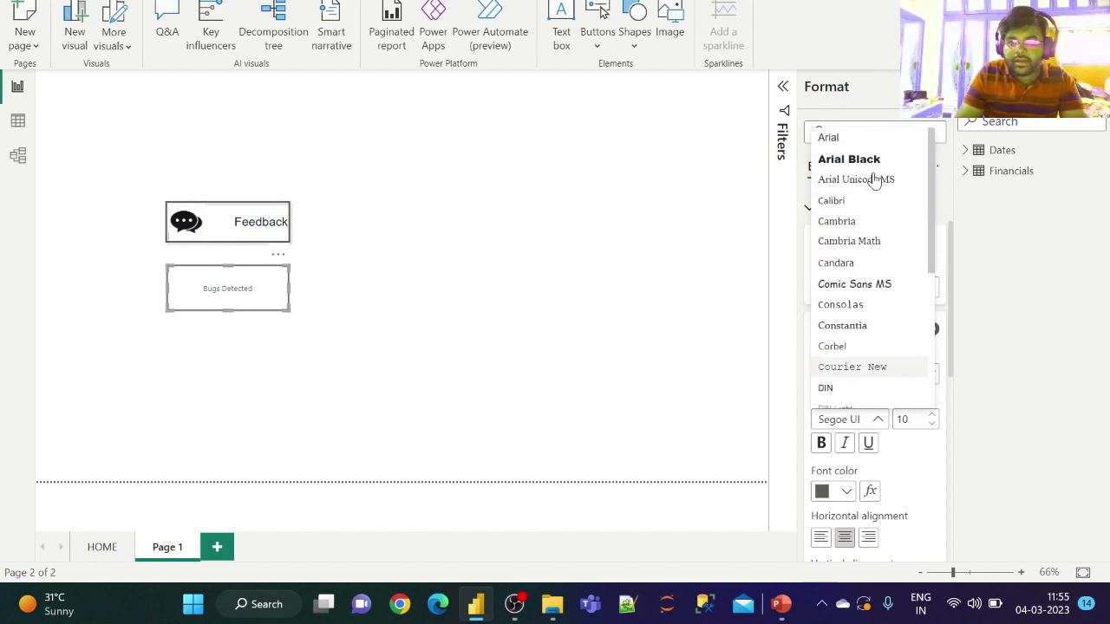
left_click(828, 138)
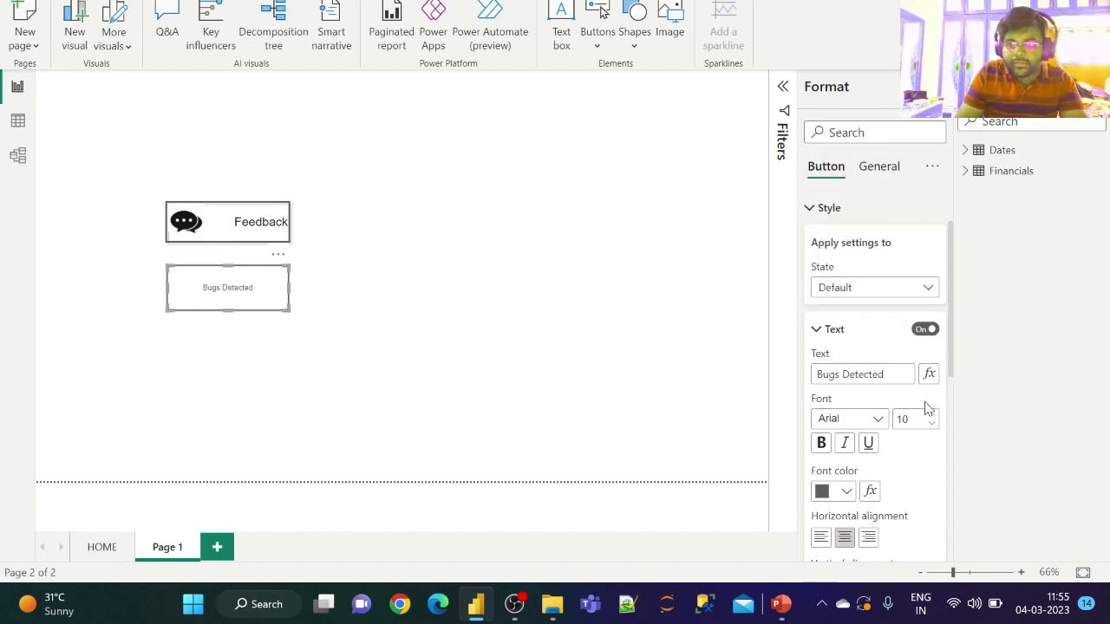
type("16")
scroll(918, 466, "down", 1)
left_click(869, 486)
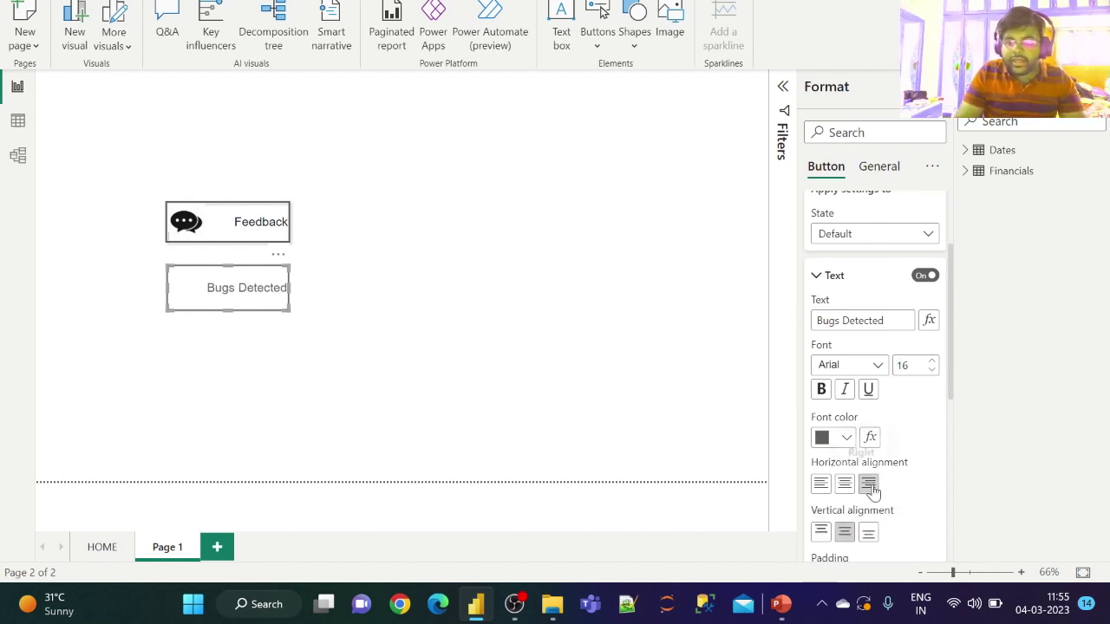
left_click(847, 447)
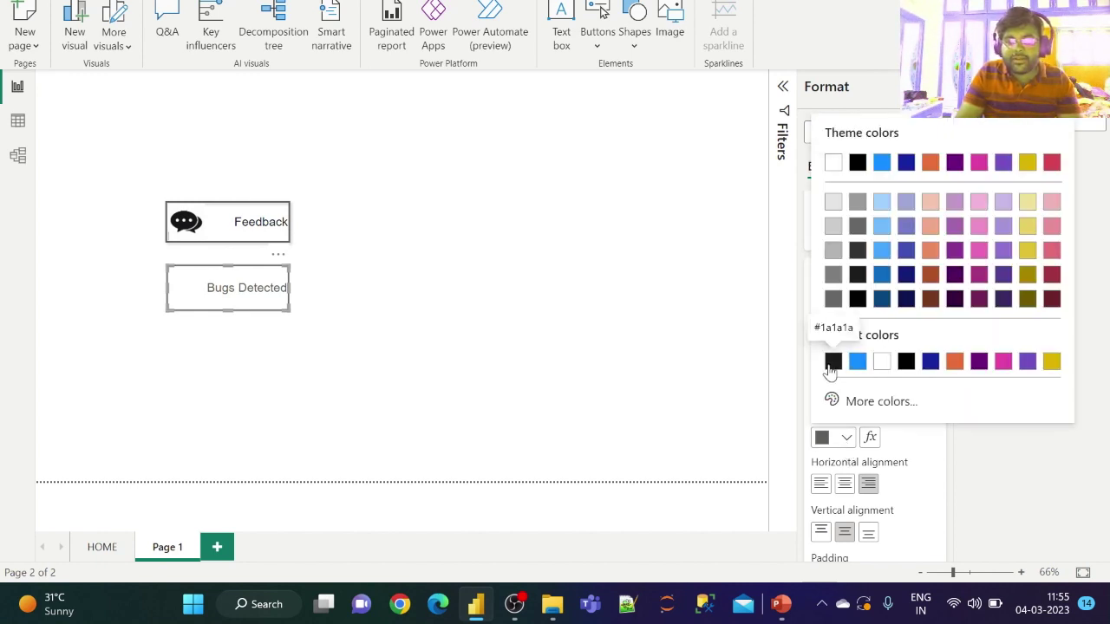
left_click(830, 360)
- Change the Bugs Detected button's border colour to near-black and deselect the button
scroll(904, 486, "down", 5)
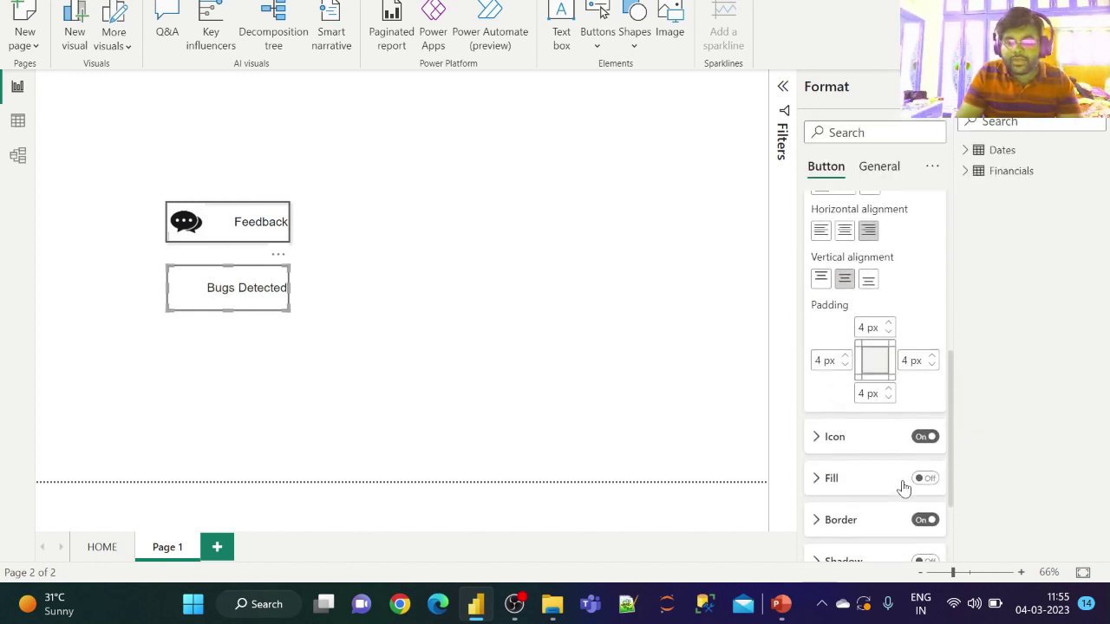
left_click(872, 521)
scroll(872, 522, "down", 4)
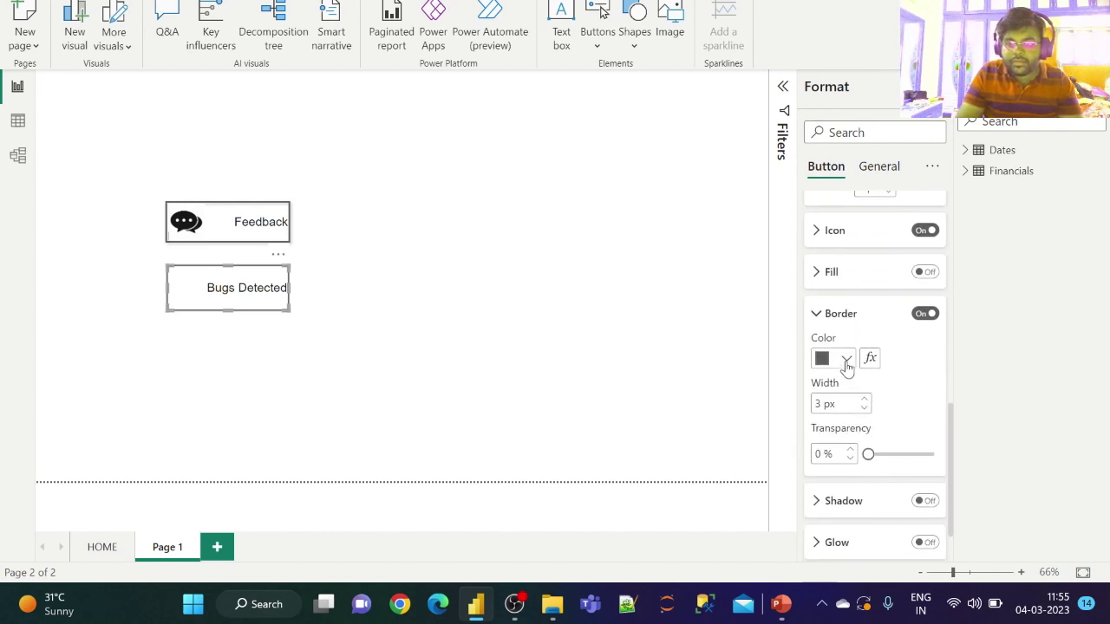
left_click(847, 359)
left_click(833, 281)
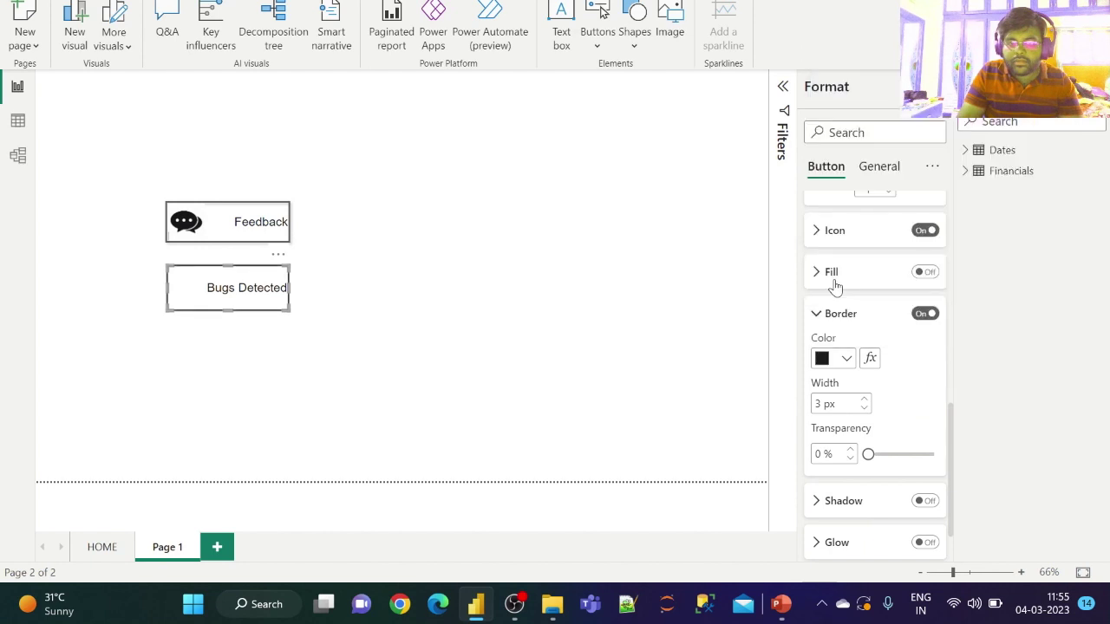
left_click(449, 373)
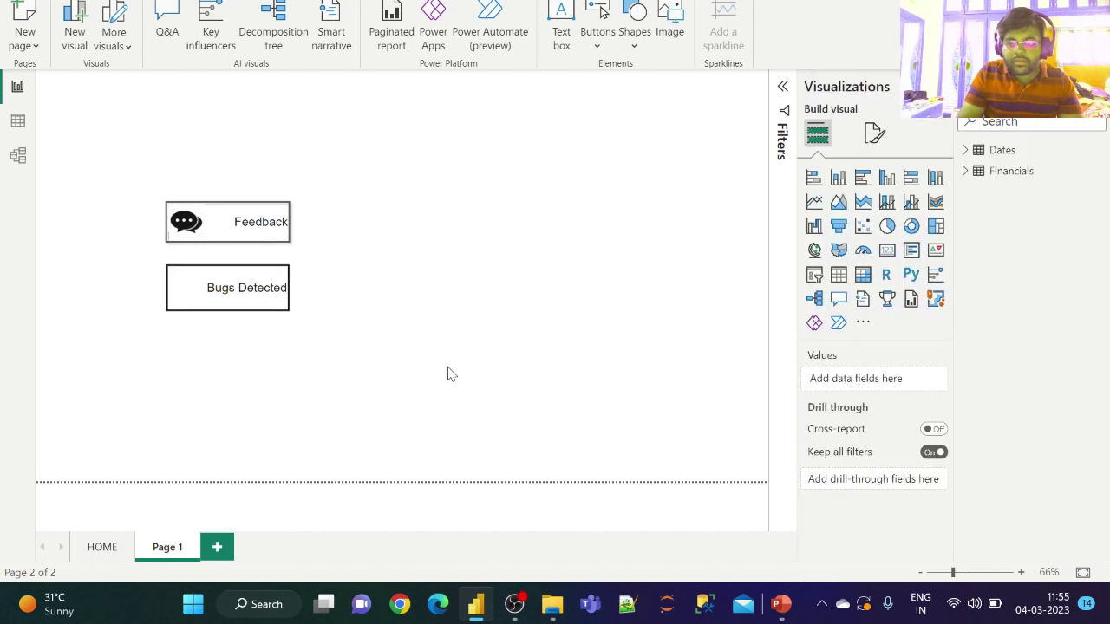
- Give the Bugs Detected button a custom icon in its Default state using the Bug New image
left_click(203, 293)
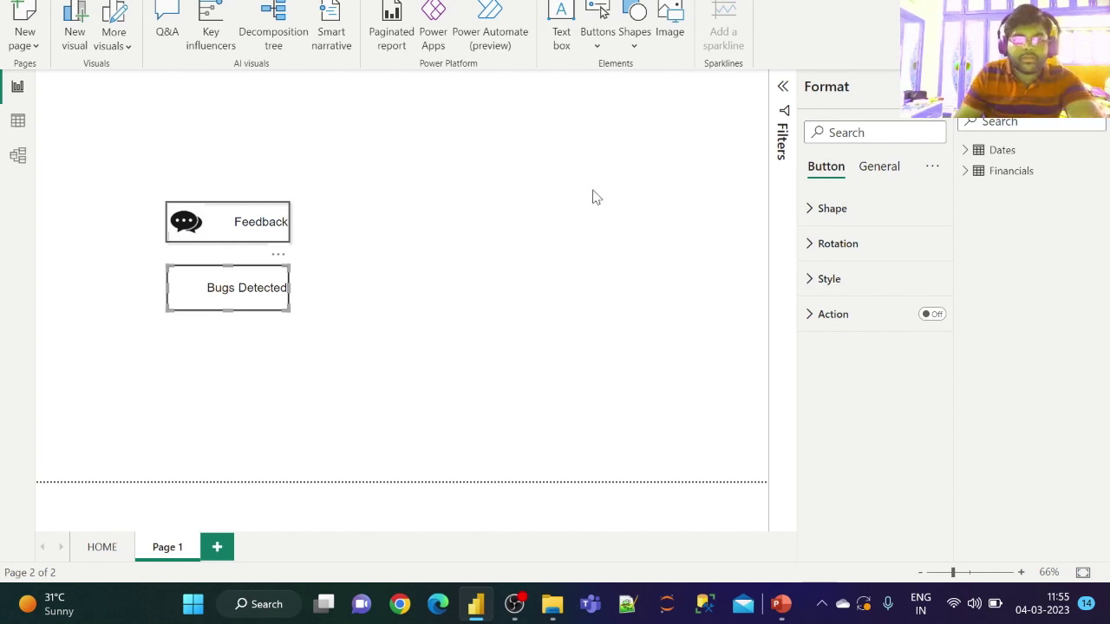
left_click(857, 288)
scroll(872, 441, "down", 2)
scroll(872, 444, "down", 5)
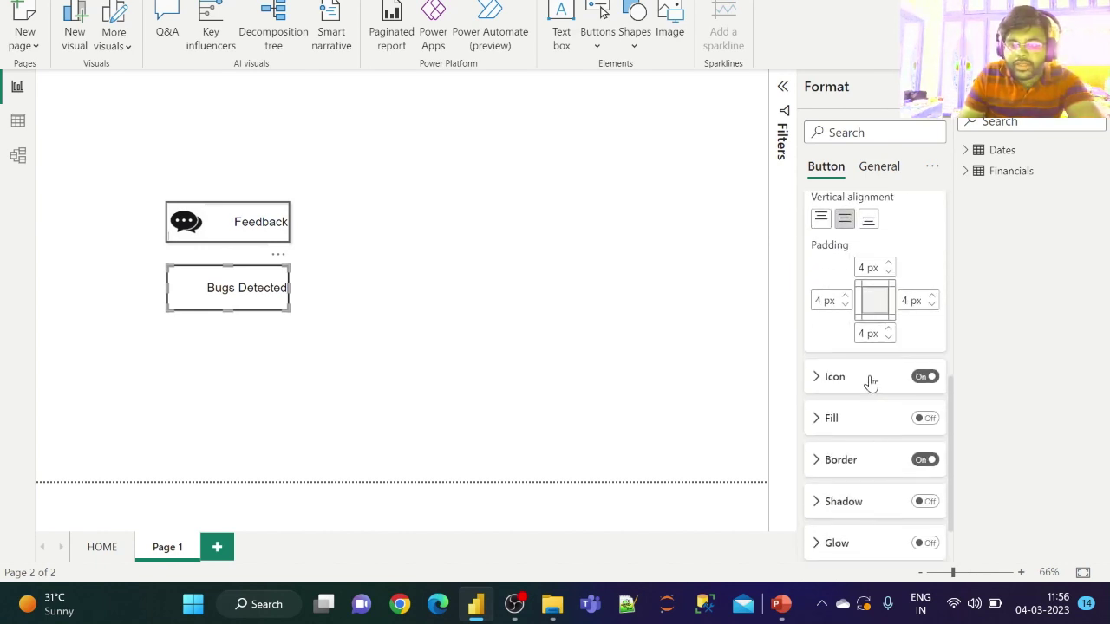
left_click(872, 378)
scroll(904, 463, "down", 2)
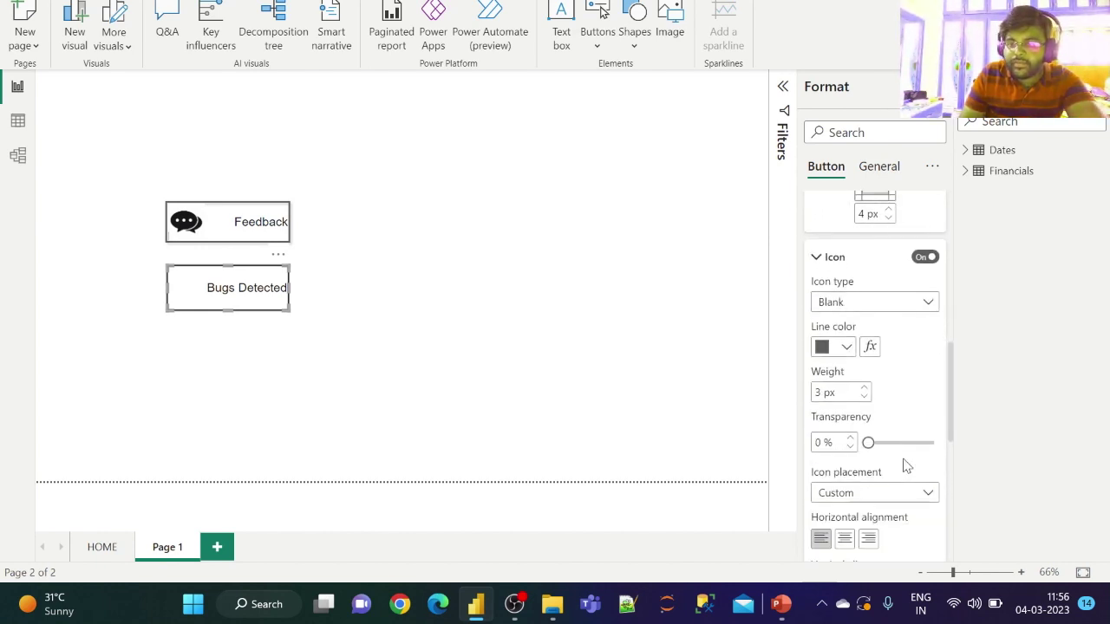
left_click(887, 303)
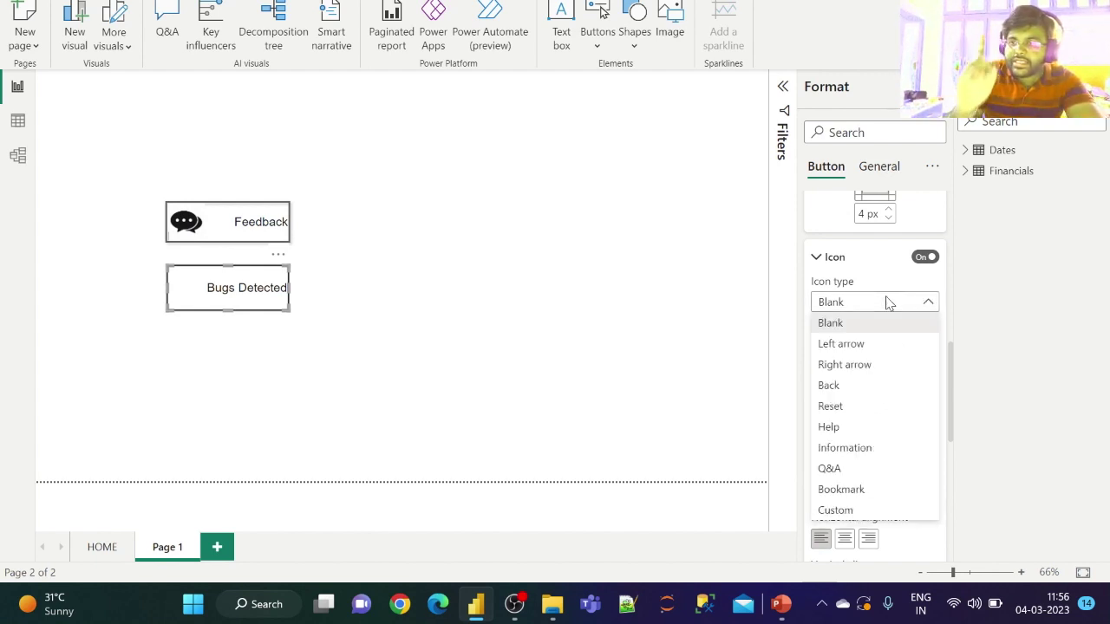
left_click(843, 511)
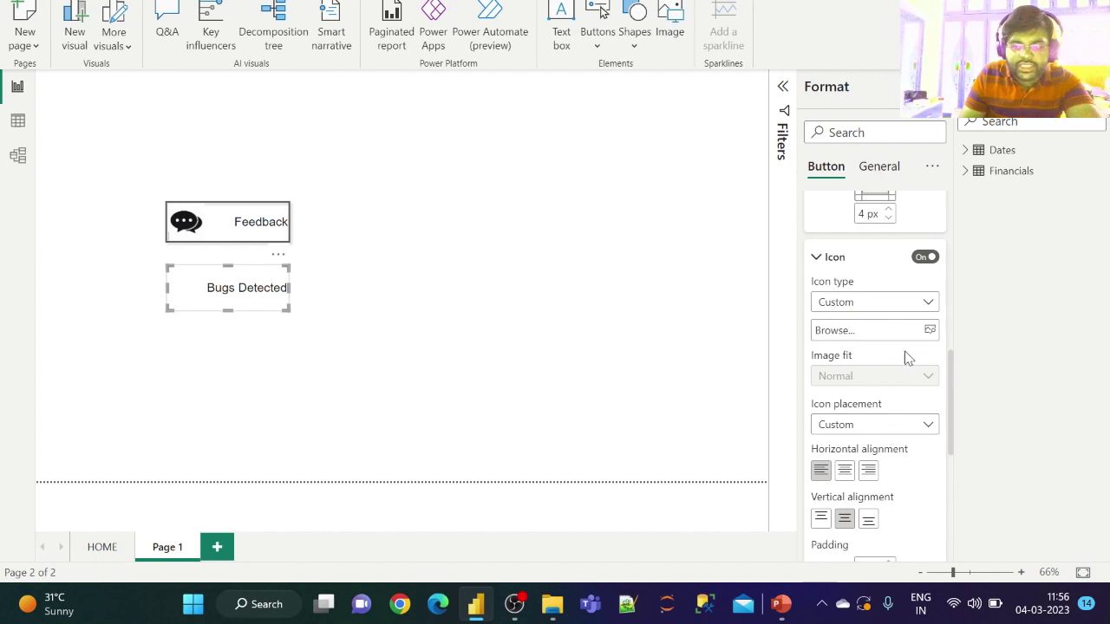
left_click(930, 331)
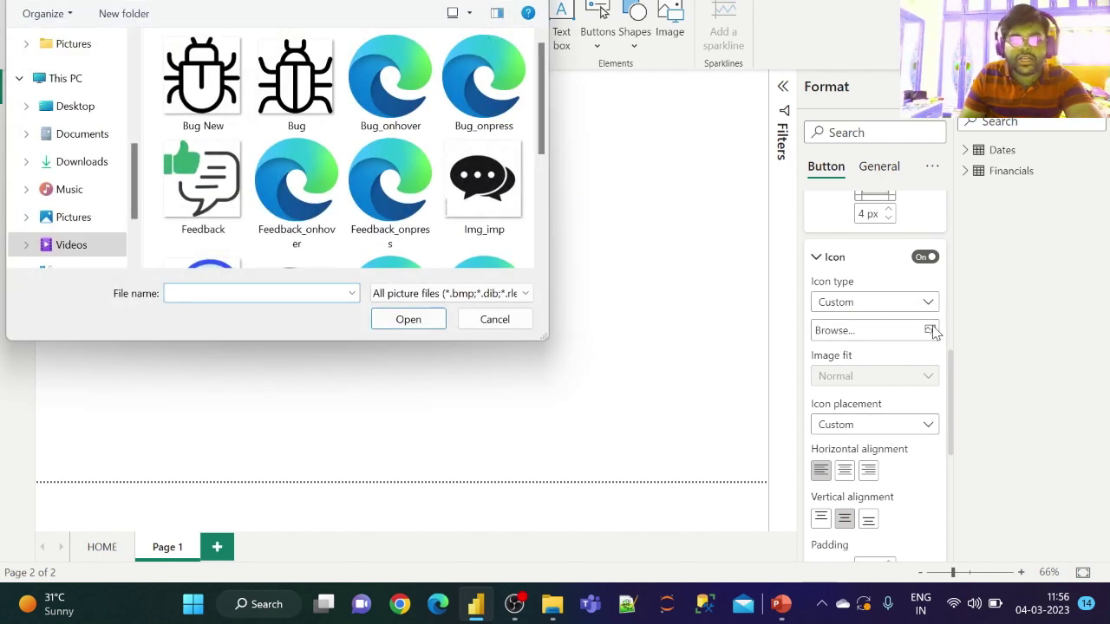
left_click(205, 78)
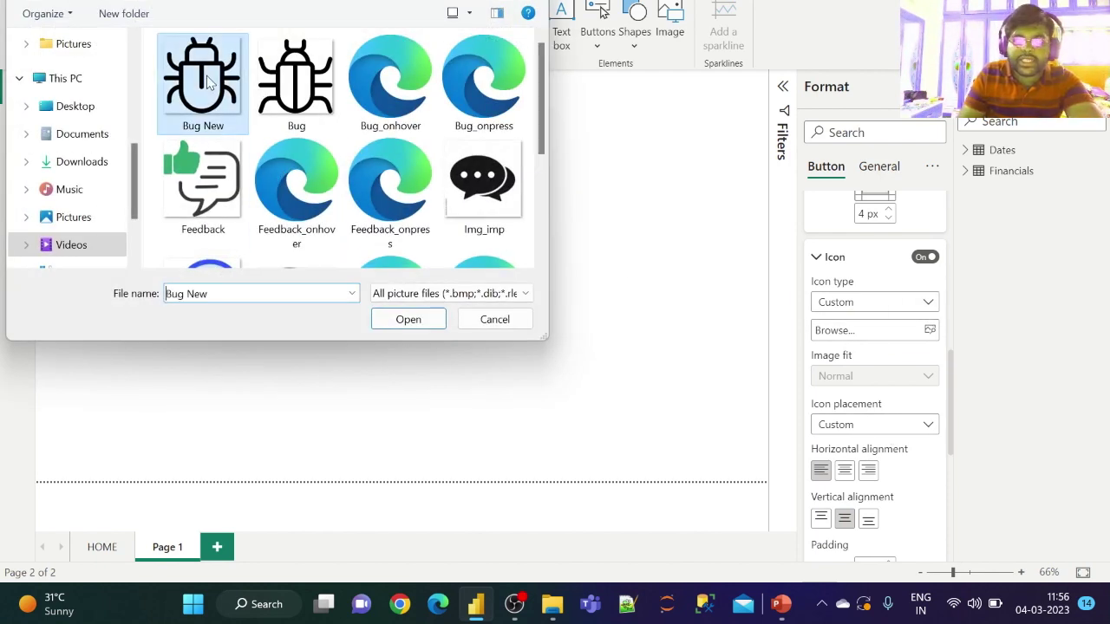
left_click(405, 320)
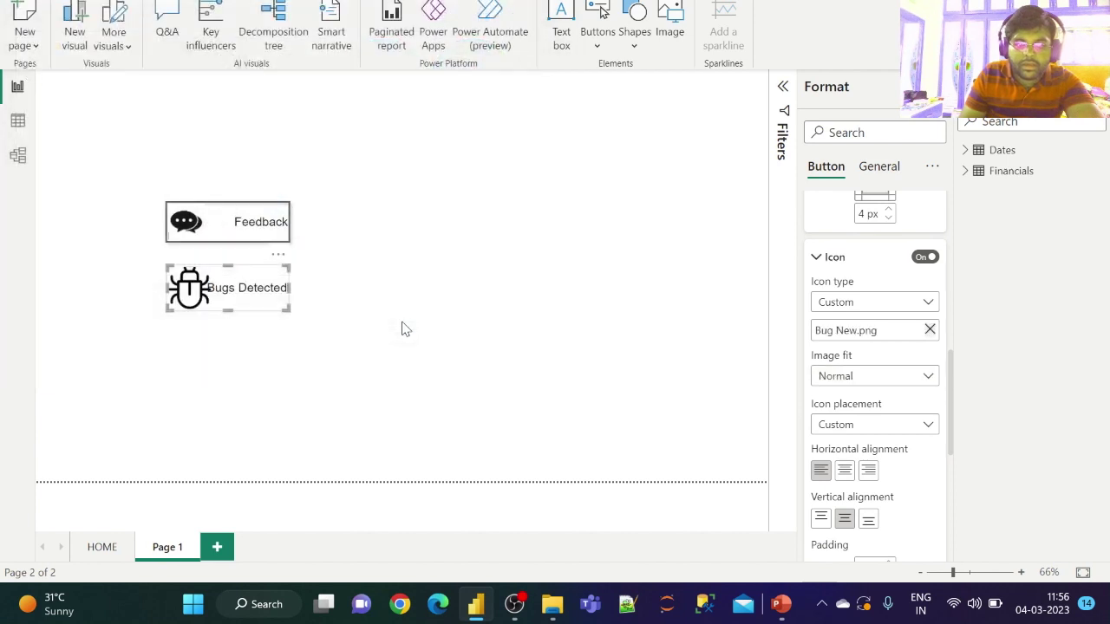
- Set the Bugs Detected button's border transparency to about 48% and raise the border width by one increment
left_click(834, 256)
left_click(925, 392)
left_click(885, 393)
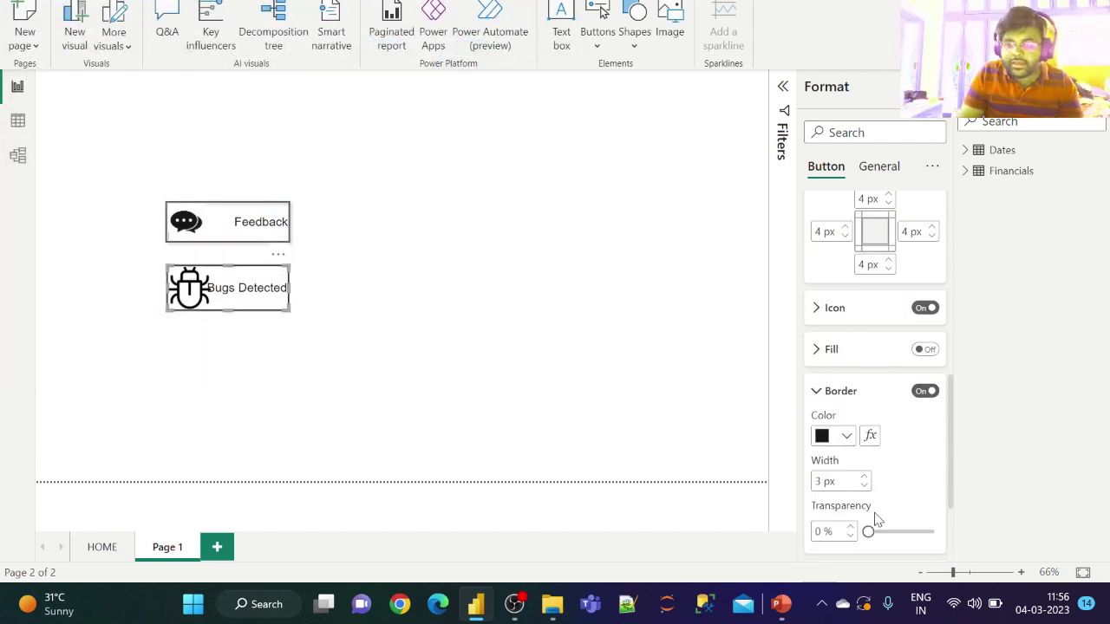
left_click_drag(869, 532, 899, 528)
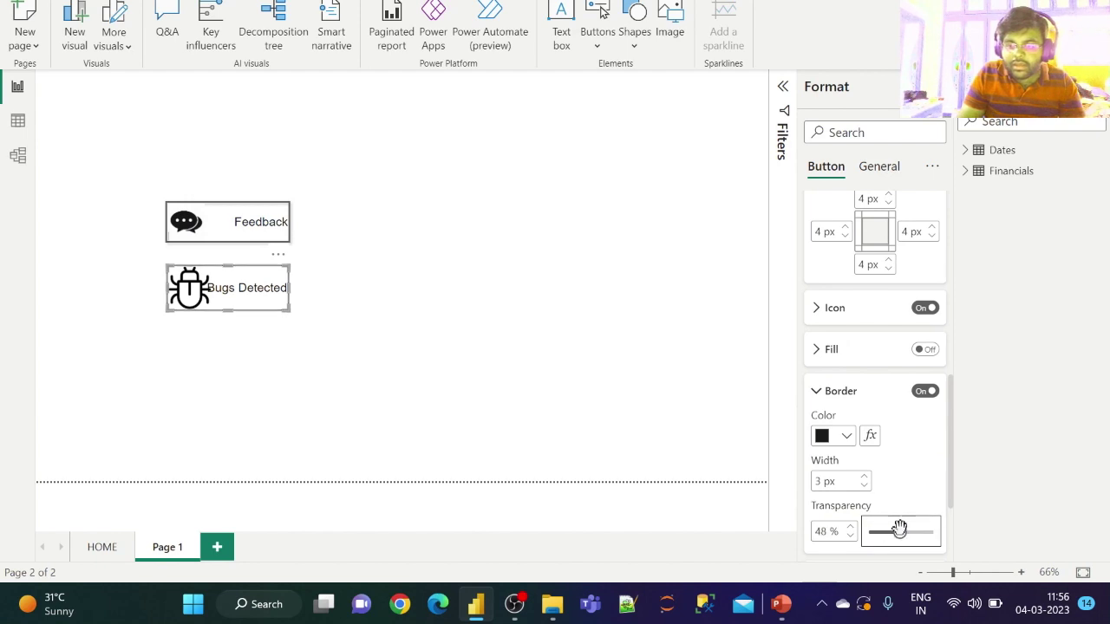
left_click(865, 478)
left_click(522, 438)
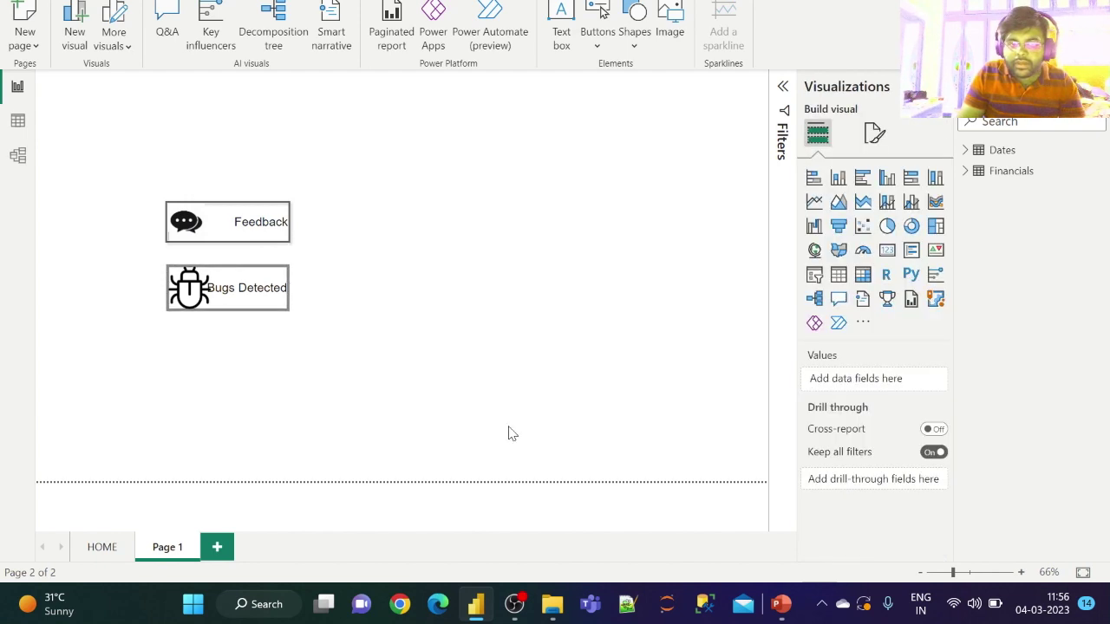
- Switch the Bugs Detected button's style state to On hover and set its text to Bug Detected
left_click(234, 293)
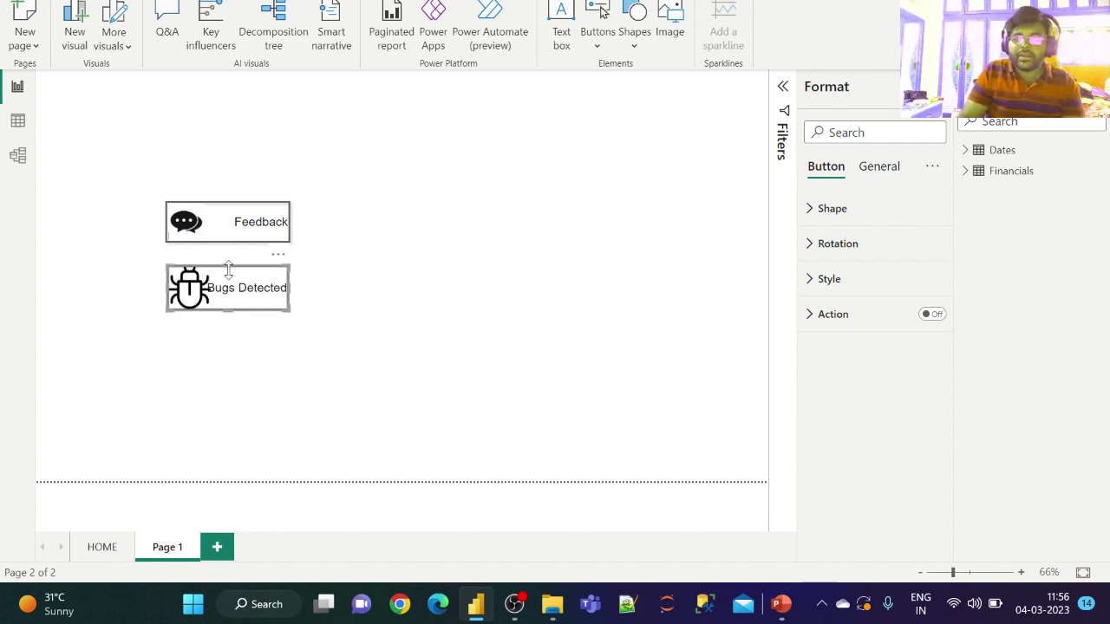
left_click(875, 279)
scroll(856, 404, "down", 2)
scroll(858, 406, "down", 5)
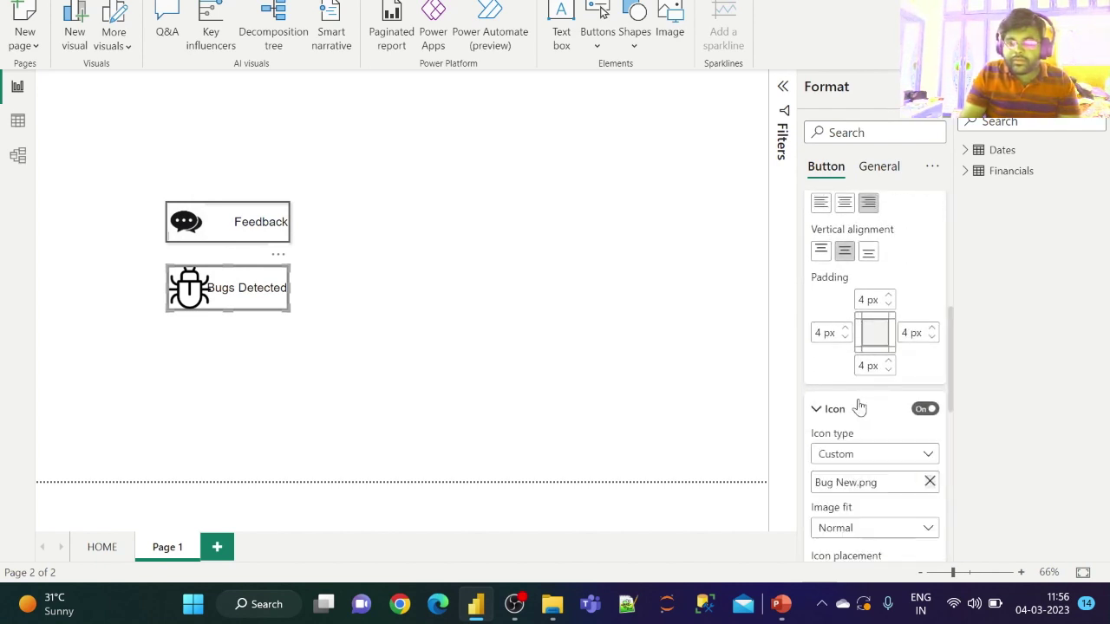
right_click(884, 469)
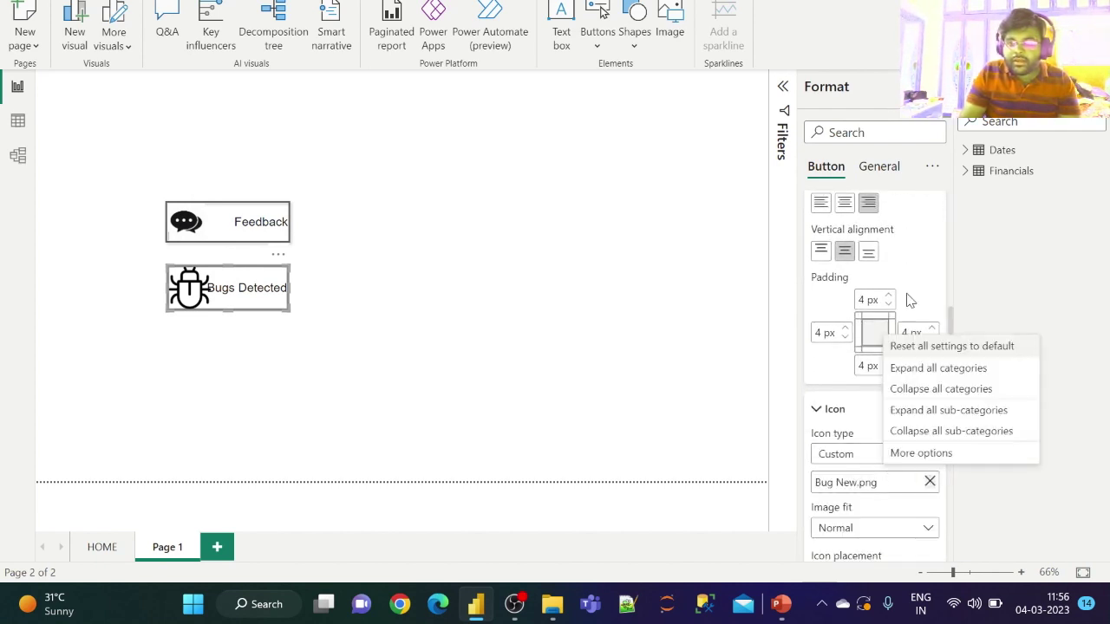
scroll(911, 298, "up", 5)
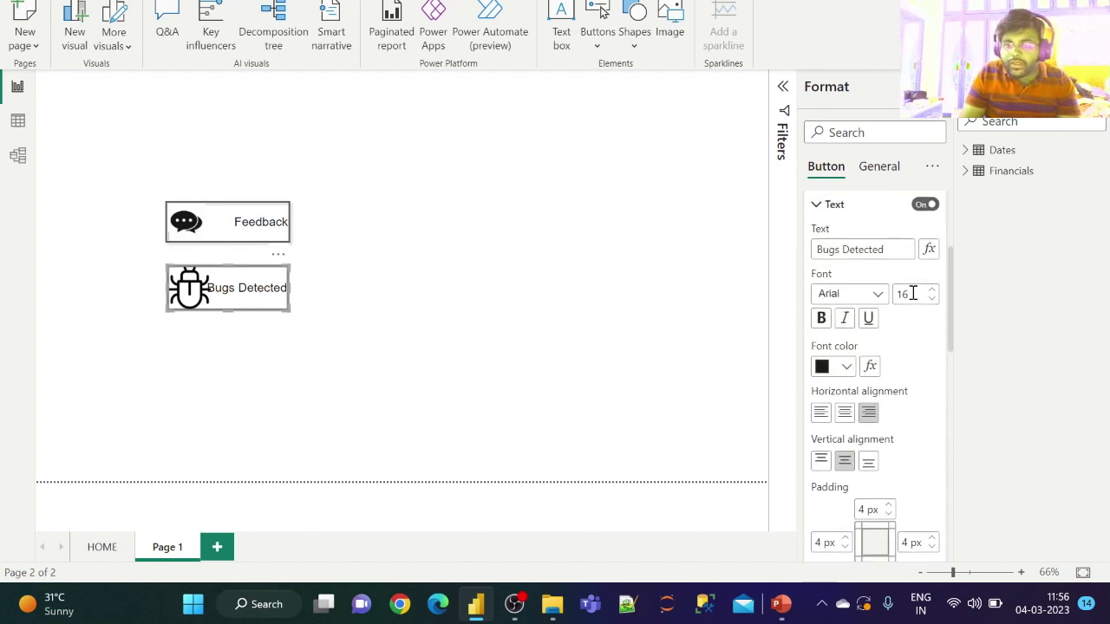
scroll(904, 260, "up", 3)
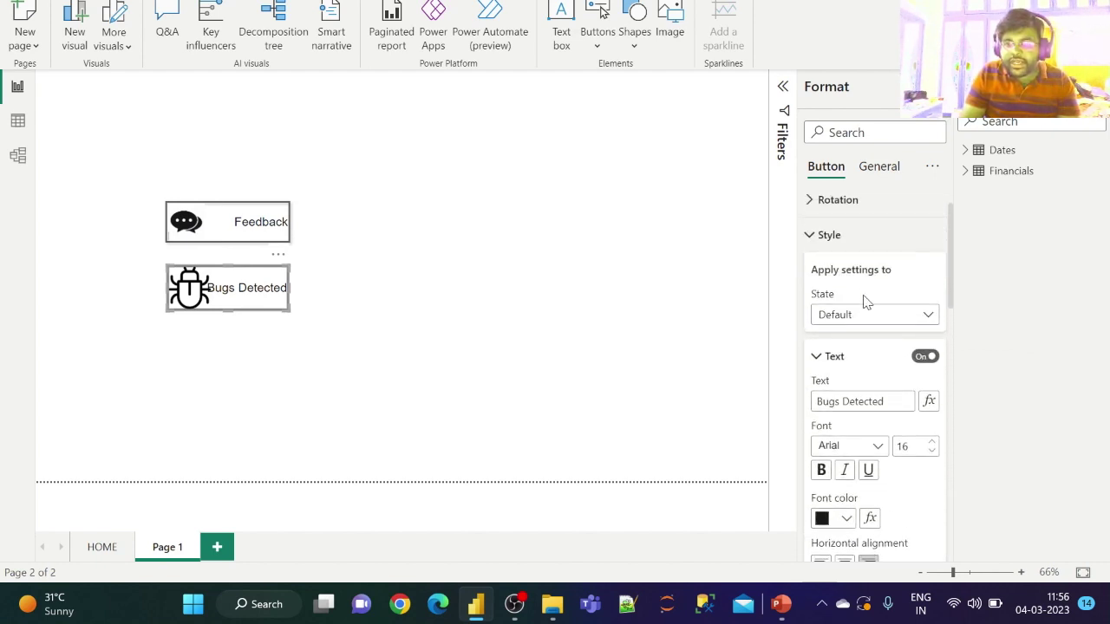
left_click(869, 315)
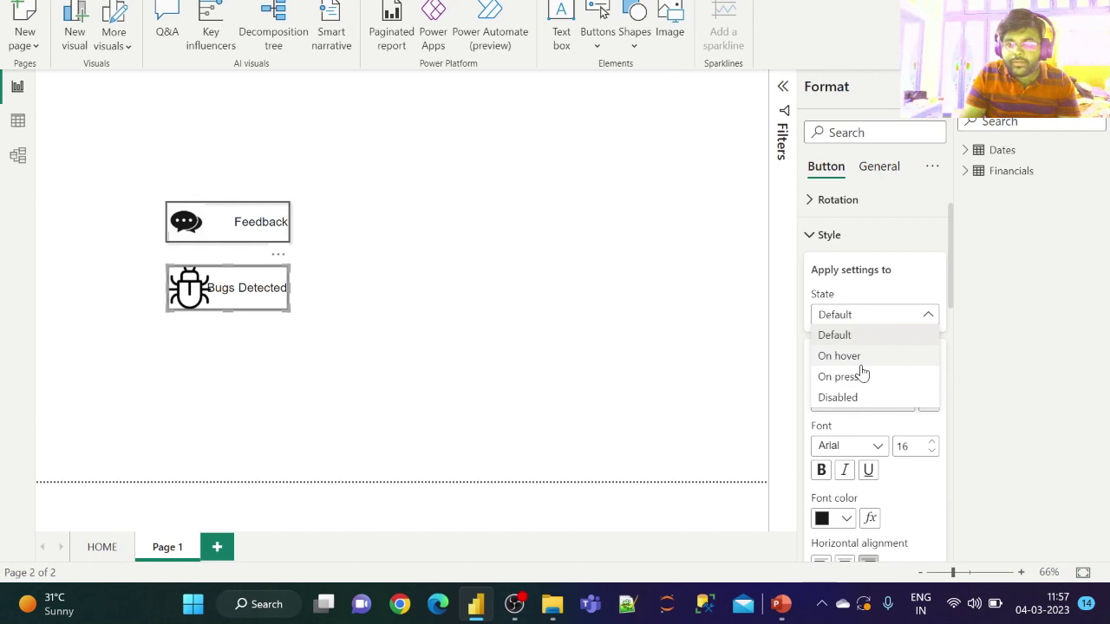
left_click(860, 359)
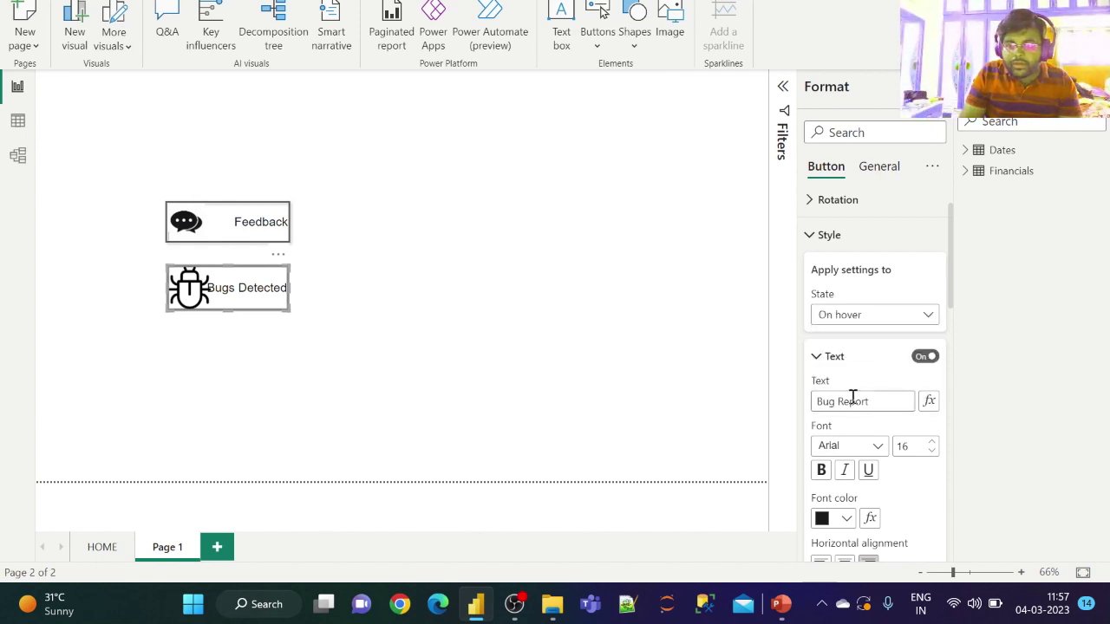
double_click(853, 399)
type("Detected")
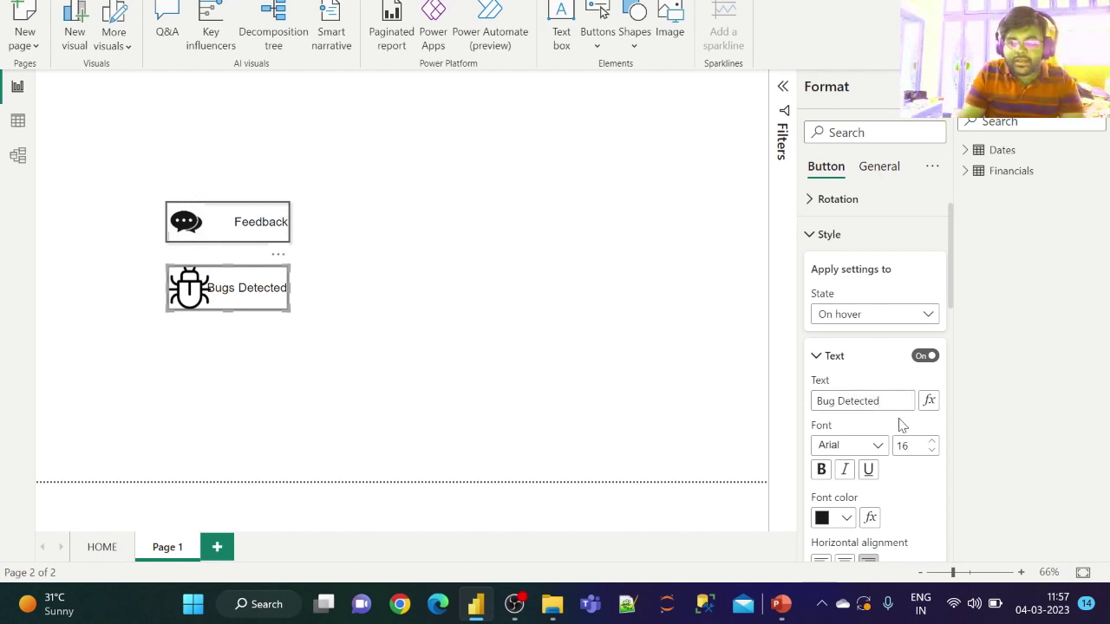
- Set the Bugs Detected button's On hover font color to custom red #F11010
scroll(904, 508, "down", 3)
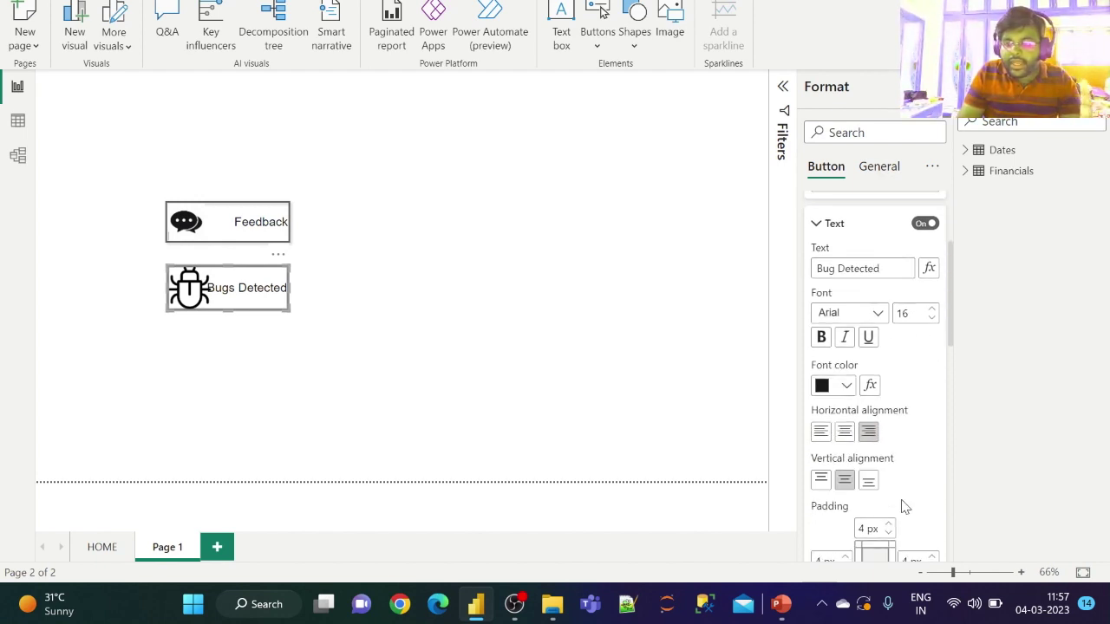
left_click(846, 387)
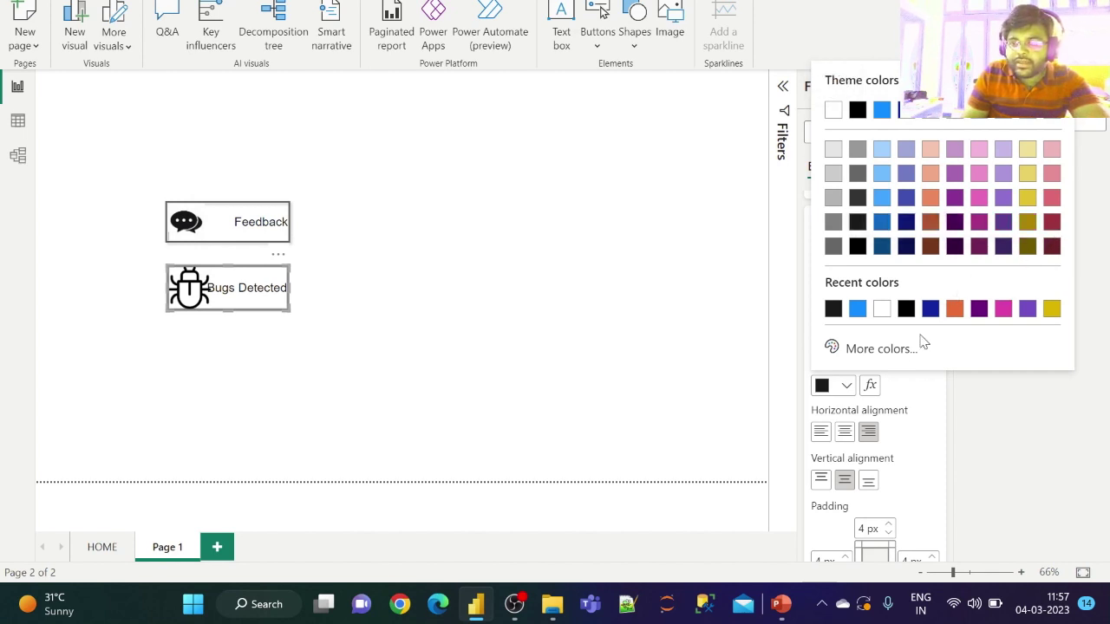
left_click(883, 349)
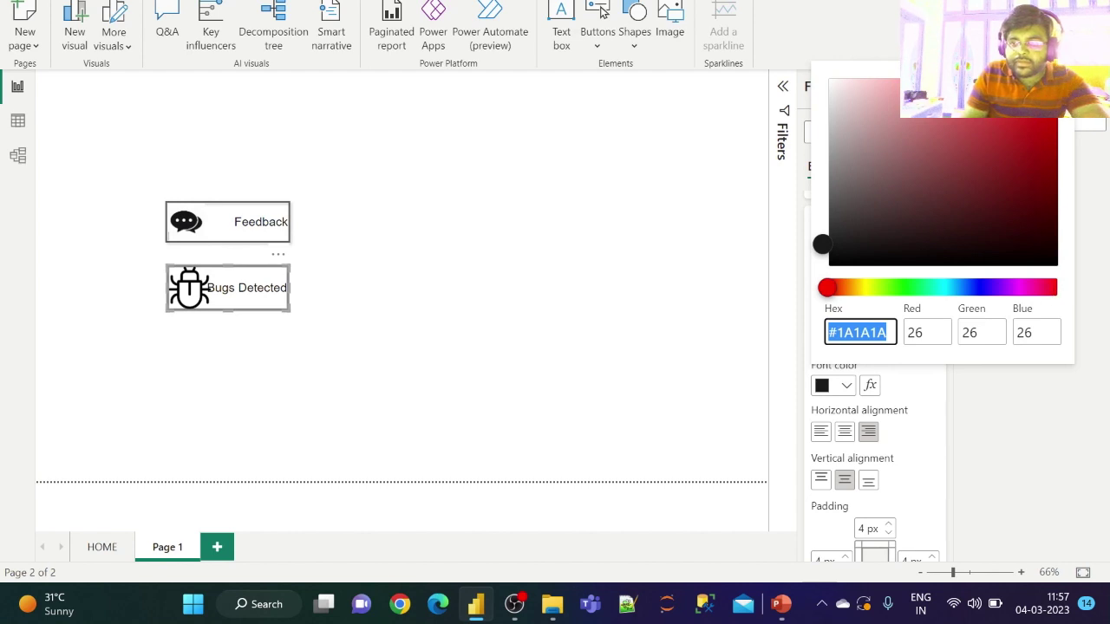
left_click(1043, 89)
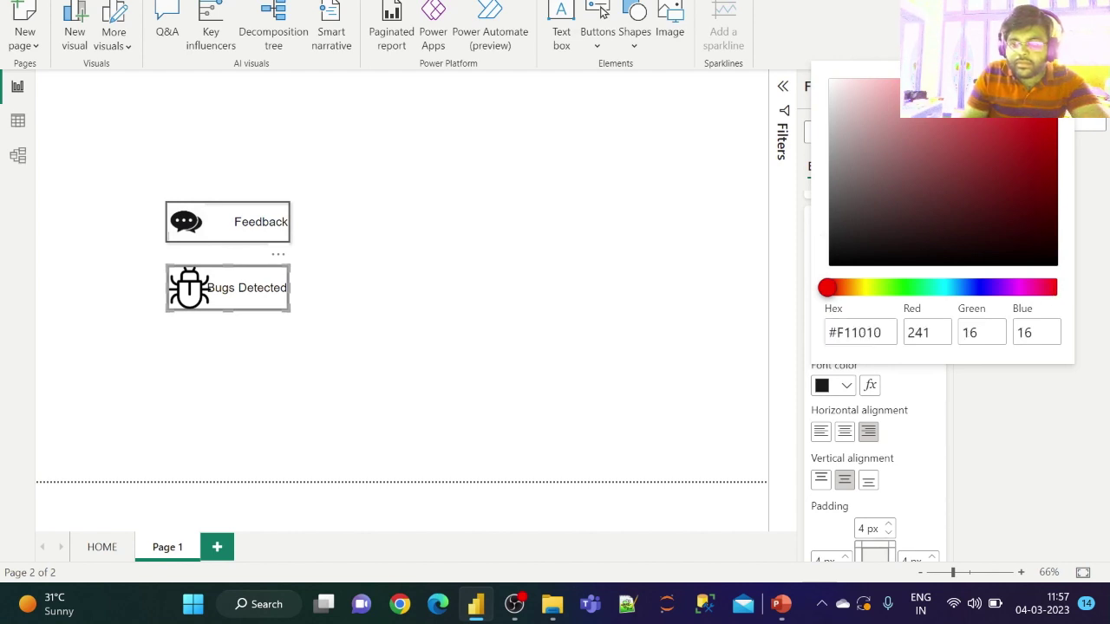
left_click(922, 426)
- Change the Bugs Detected button's On hover border color to the recently used red and deselect the button
scroll(920, 425, "down", 8)
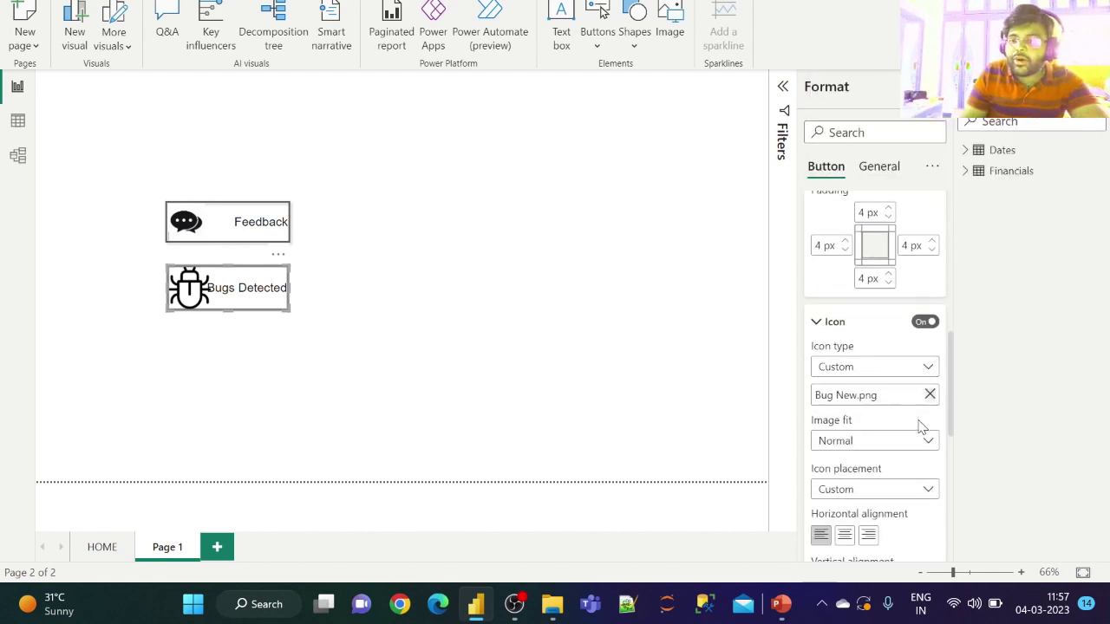
scroll(919, 426, "down", 5)
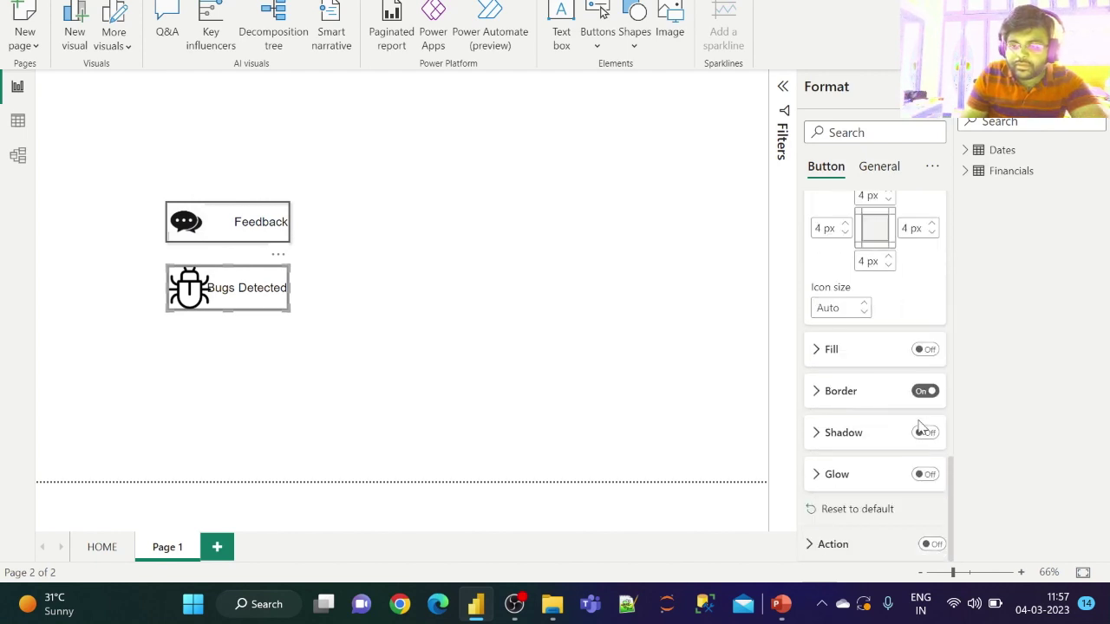
left_click(840, 392)
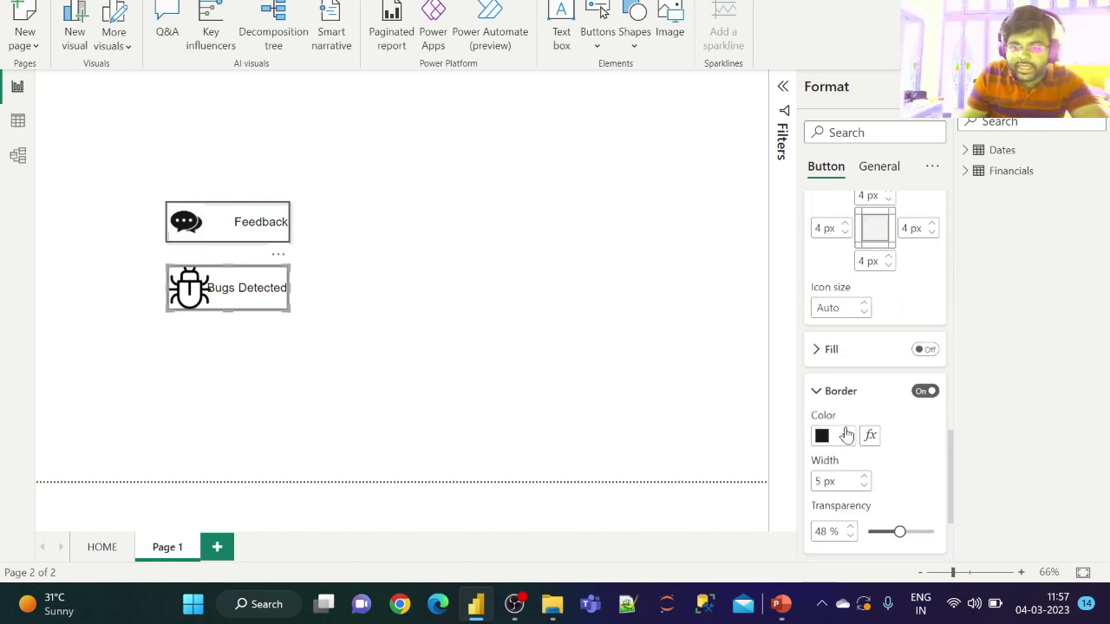
left_click(846, 435)
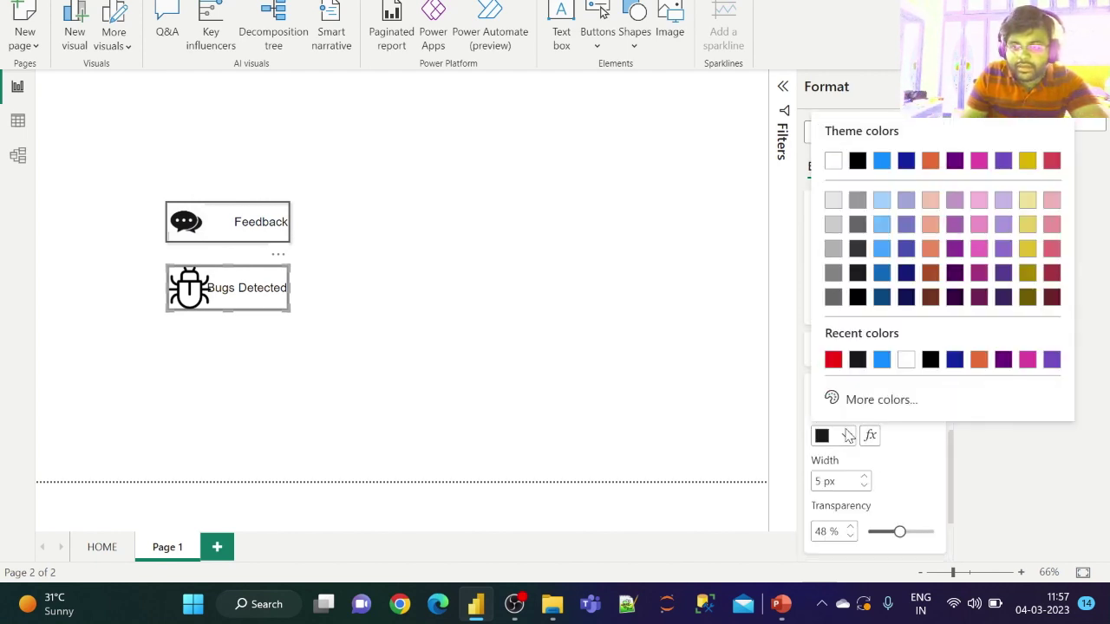
left_click(830, 360)
scroll(864, 382, "up", 5)
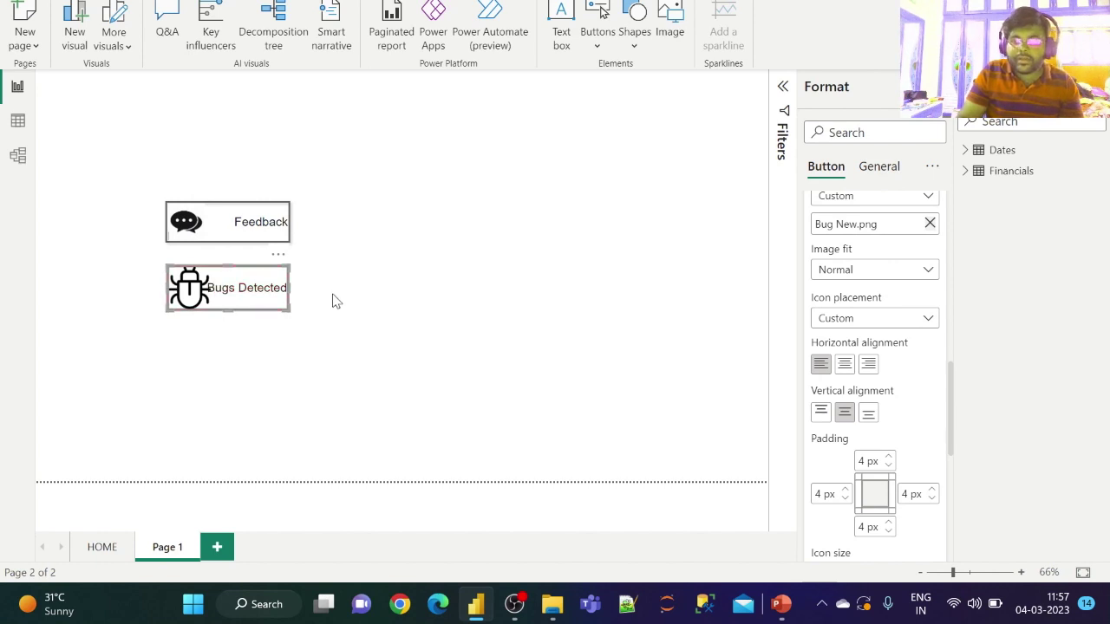
left_click(593, 292)
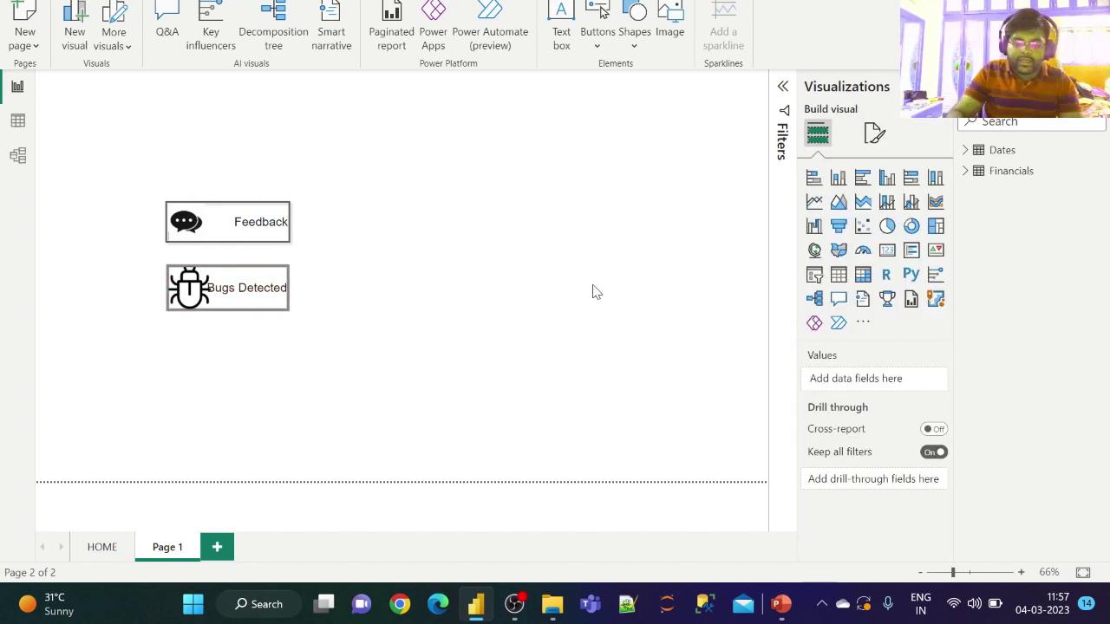
- Switch to PowerPoint, delete the blue speech-bubble picture from the slide and insert the Bug New picture from this device
left_click(780, 604)
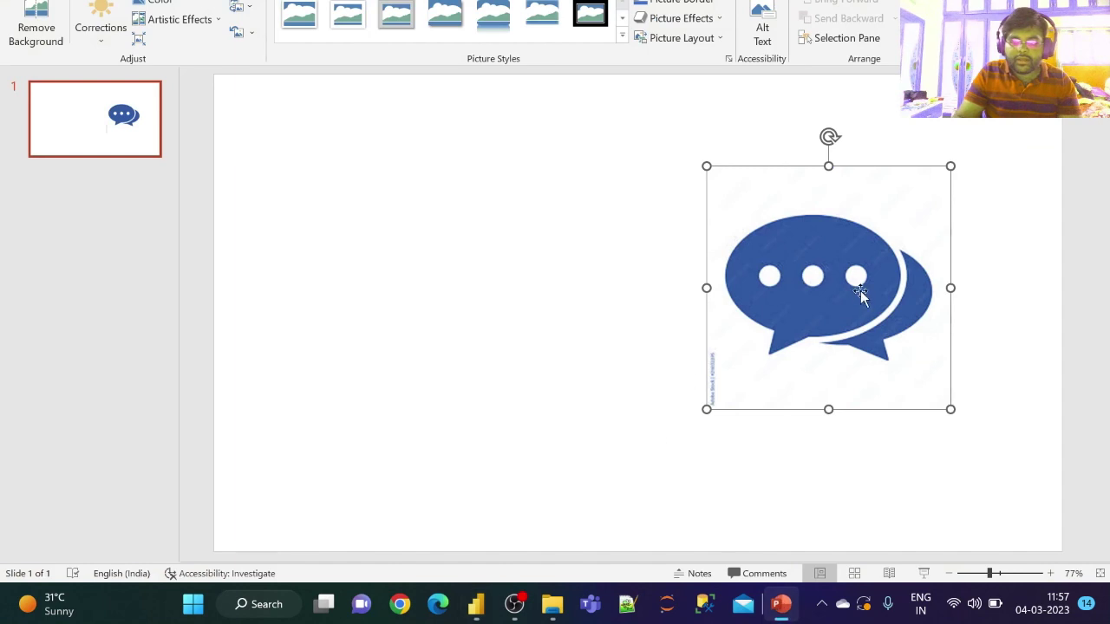
key("Delete")
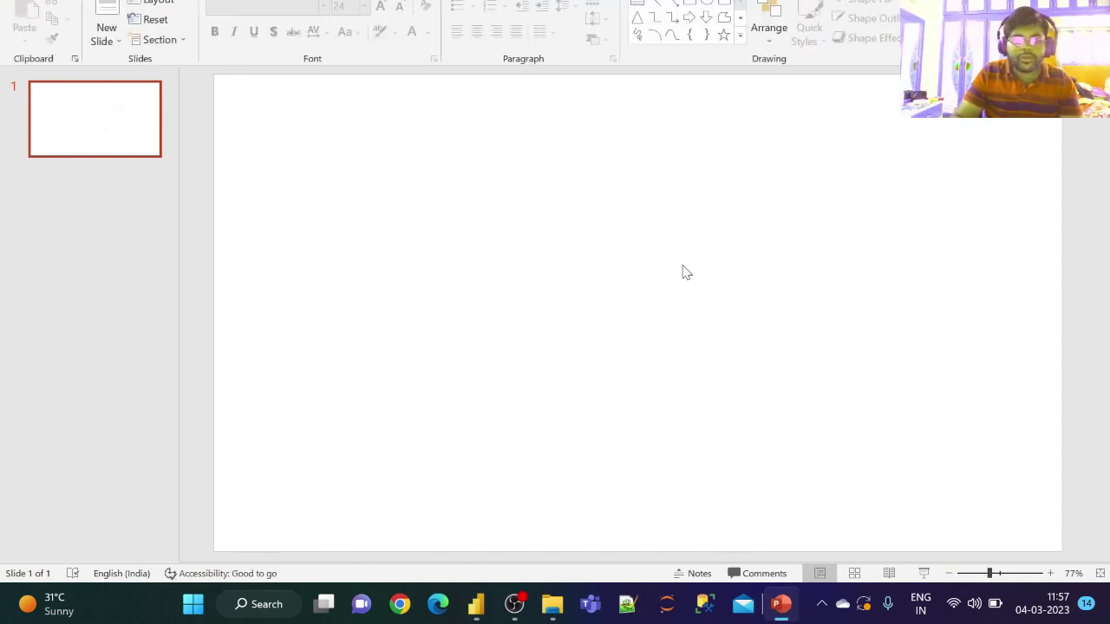
left_click(139, 1)
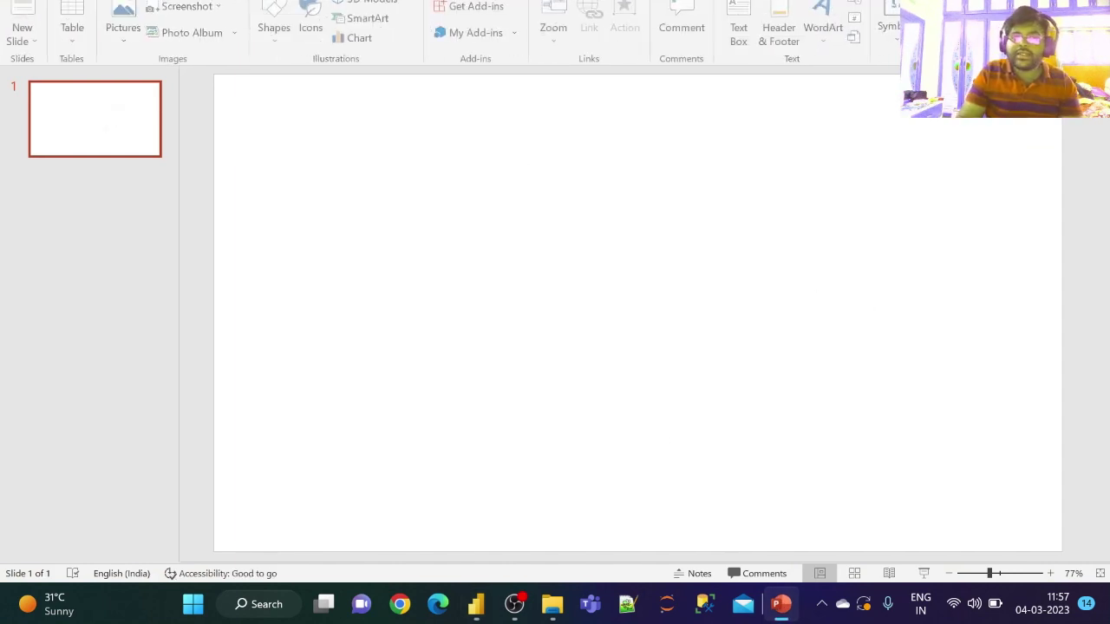
left_click(127, 34)
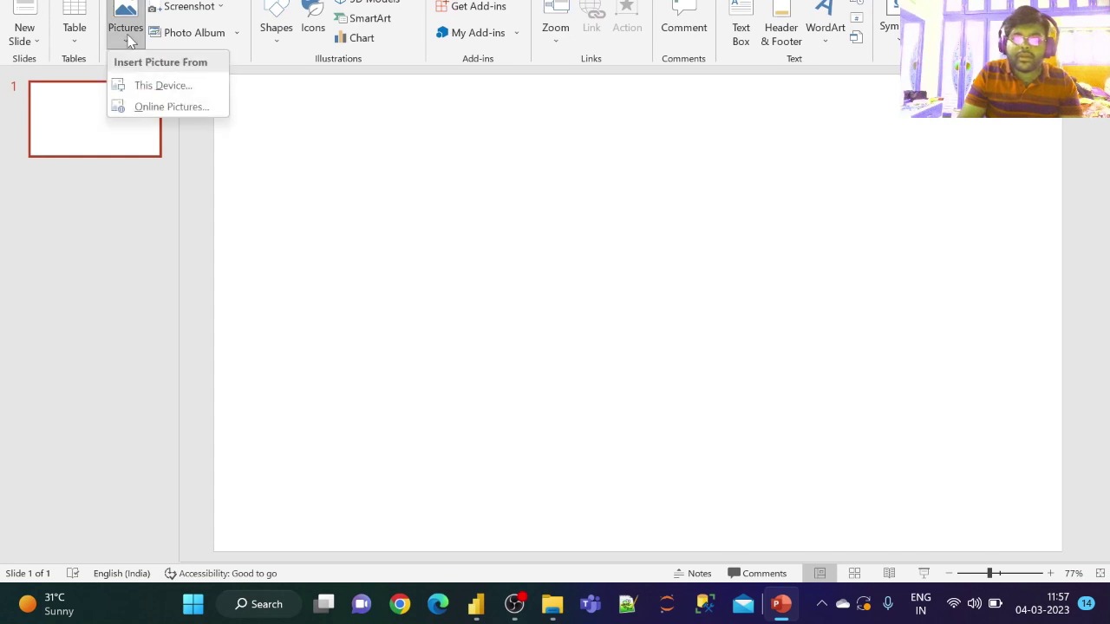
left_click(165, 86)
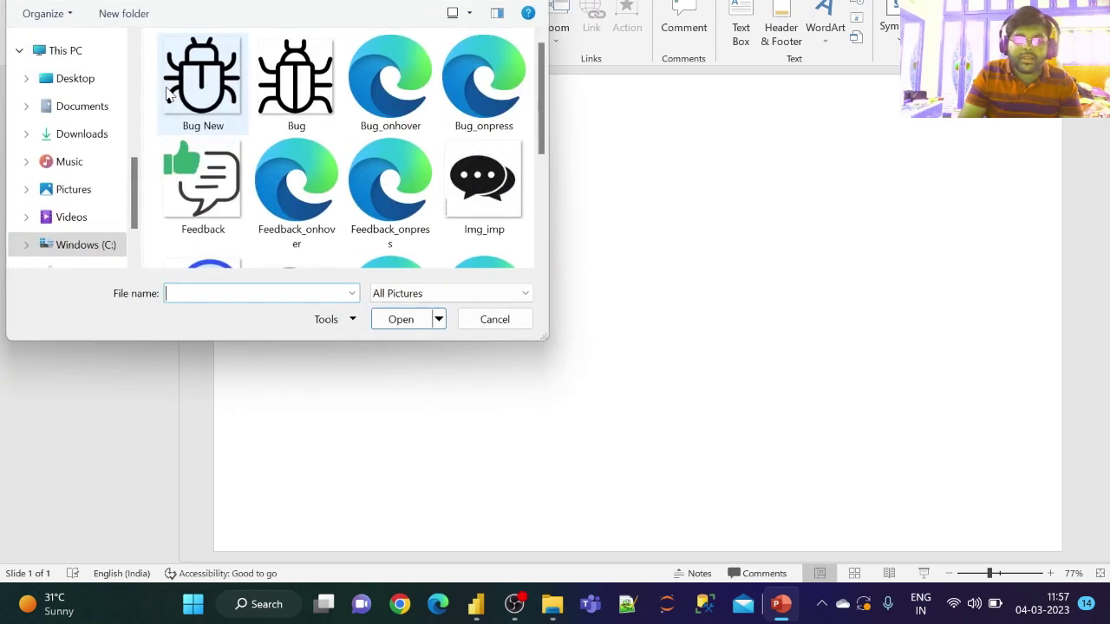
left_click(206, 84)
left_click(404, 324)
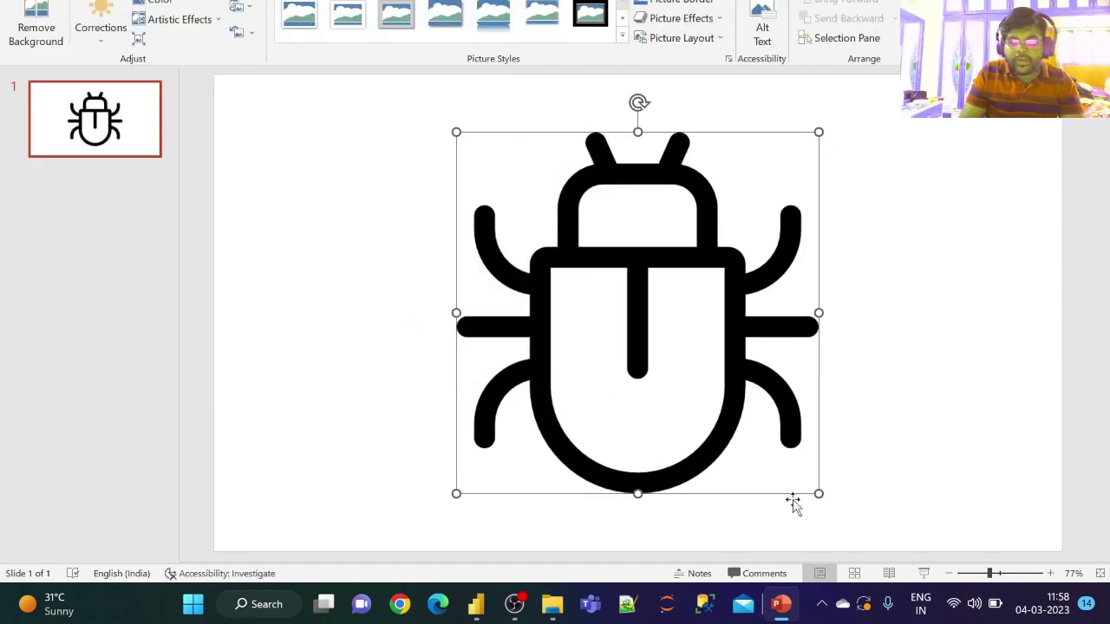
- Shrink the bug picture to about two thirds of its size and recolor it with Orange, Accent color 2 Light
left_click_drag(818, 494, 666, 374)
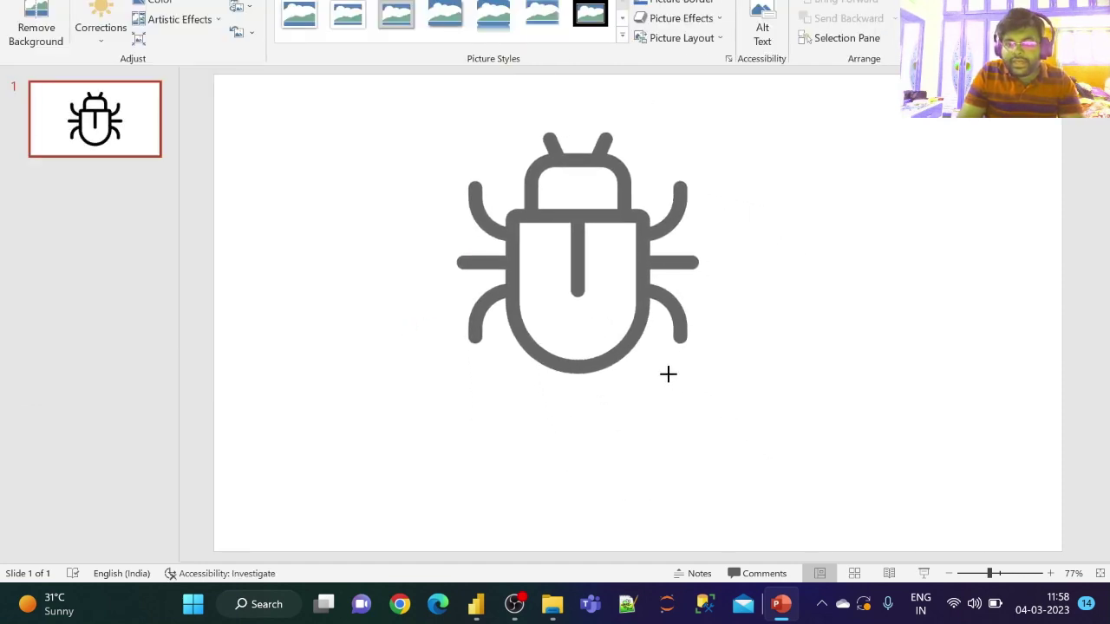
left_click(783, 381)
left_click(590, 298)
left_click(157, 3)
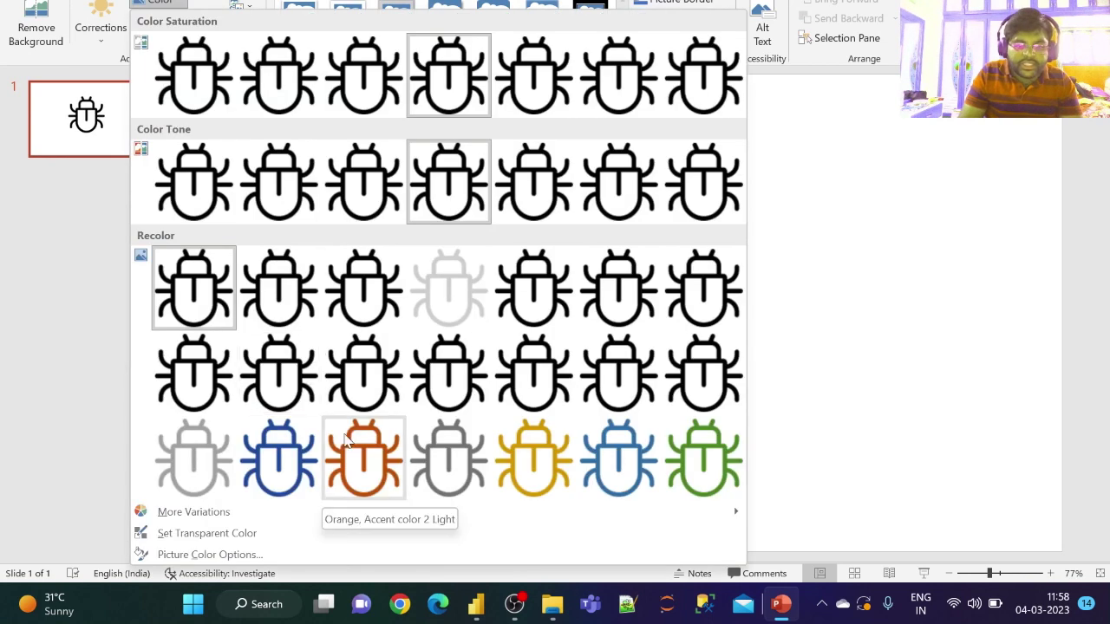
mouse_move(194, 518)
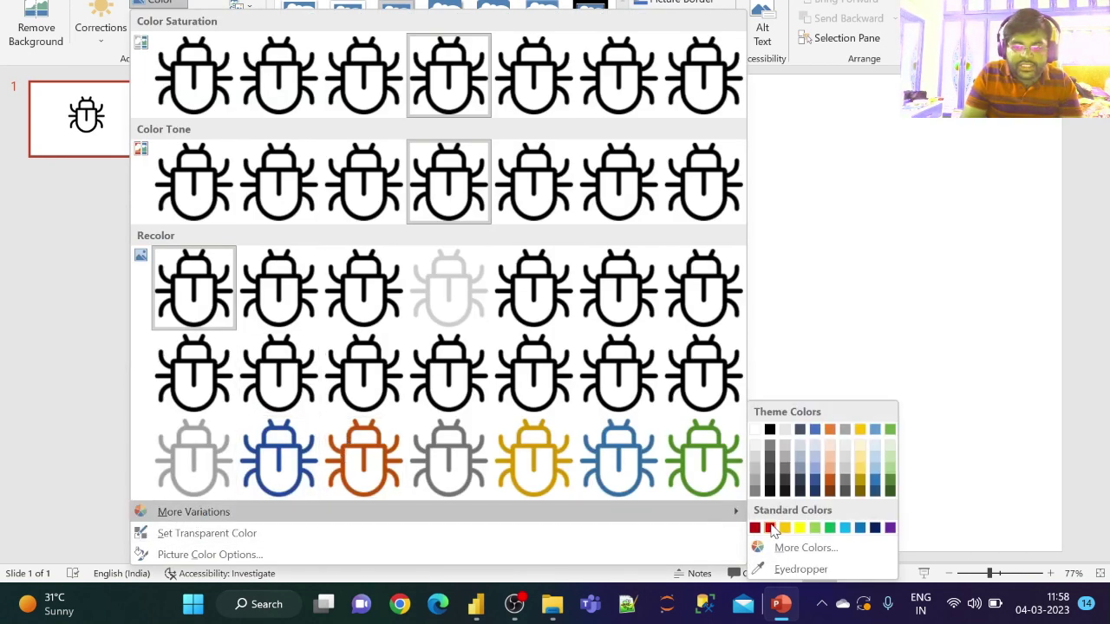
key("Escape")
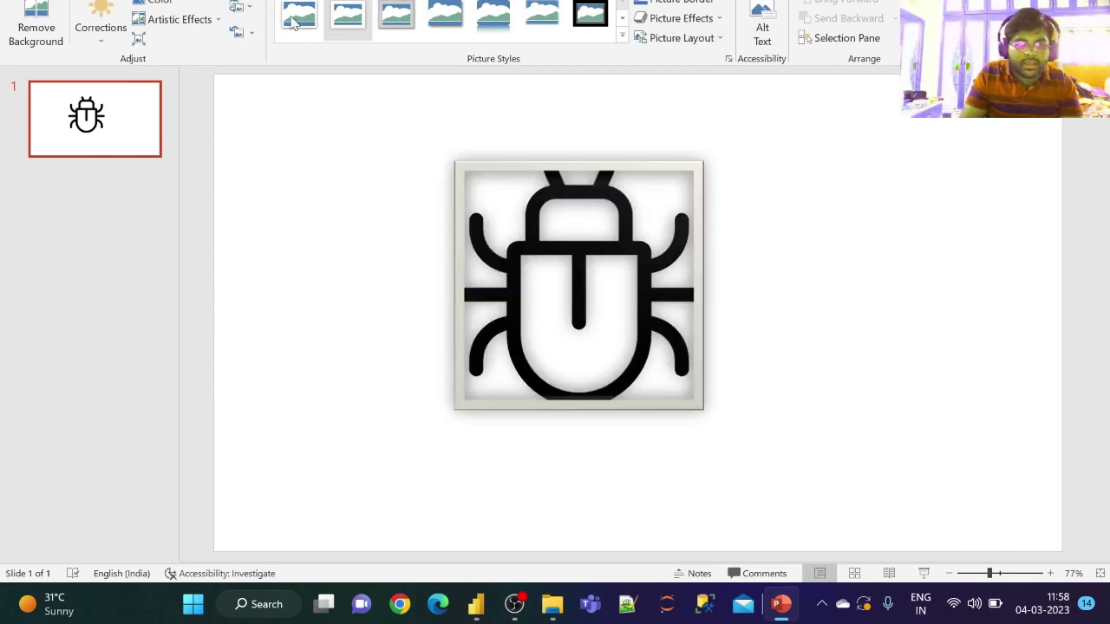
left_click(172, 3)
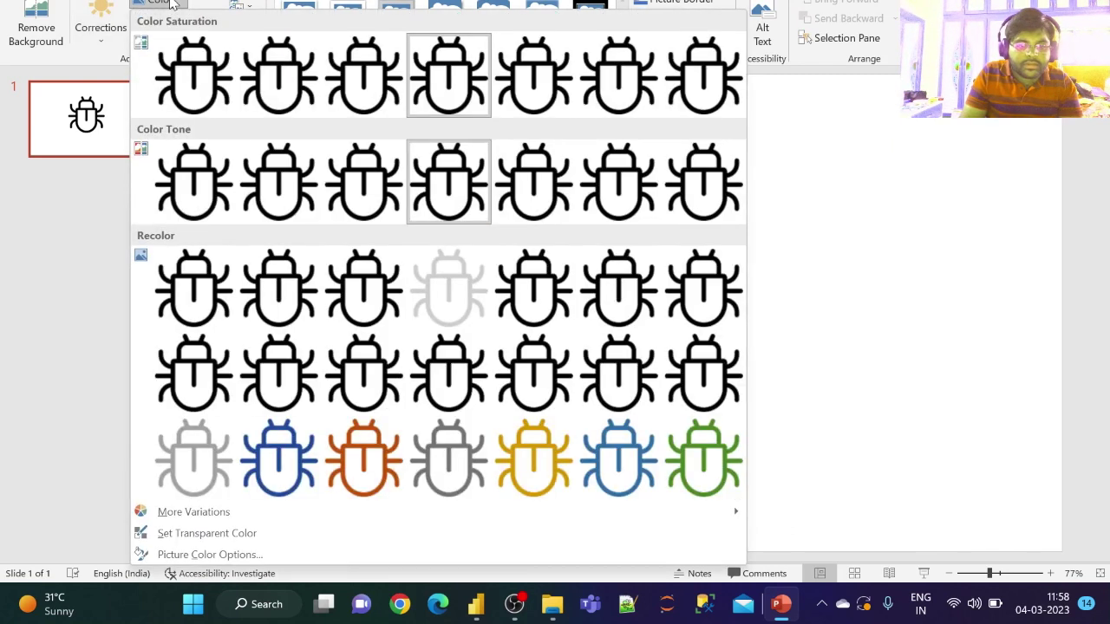
left_click(345, 475)
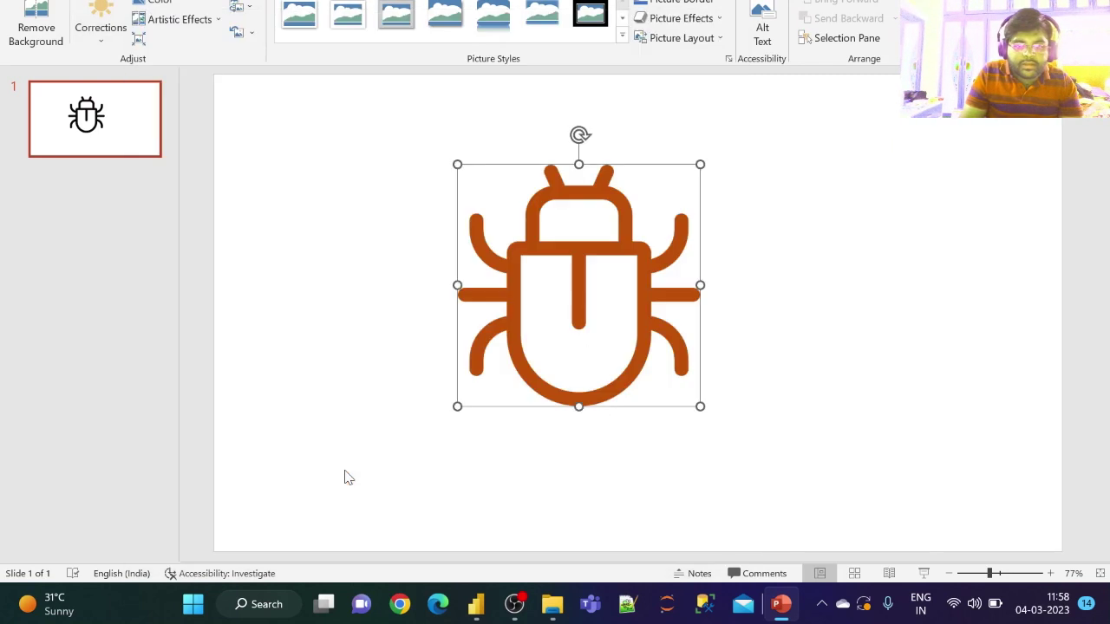
left_click(818, 401)
- Reduce the orange bug picture's size slightly from its lower-right corner and deselect it
left_click(660, 323)
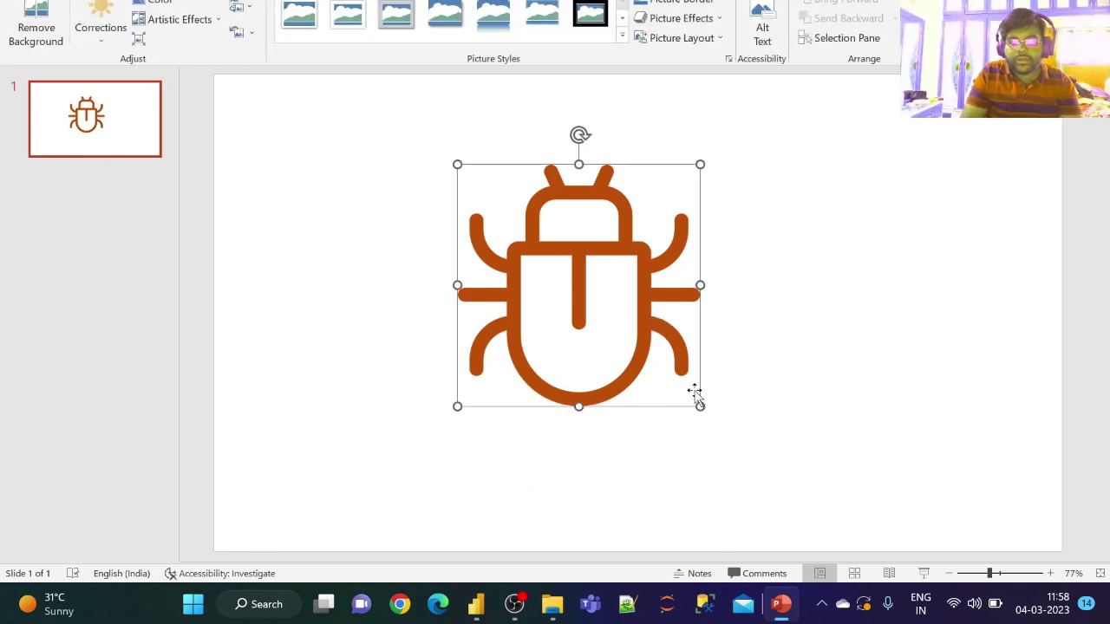
left_click_drag(700, 404, 676, 382)
left_click(805, 355)
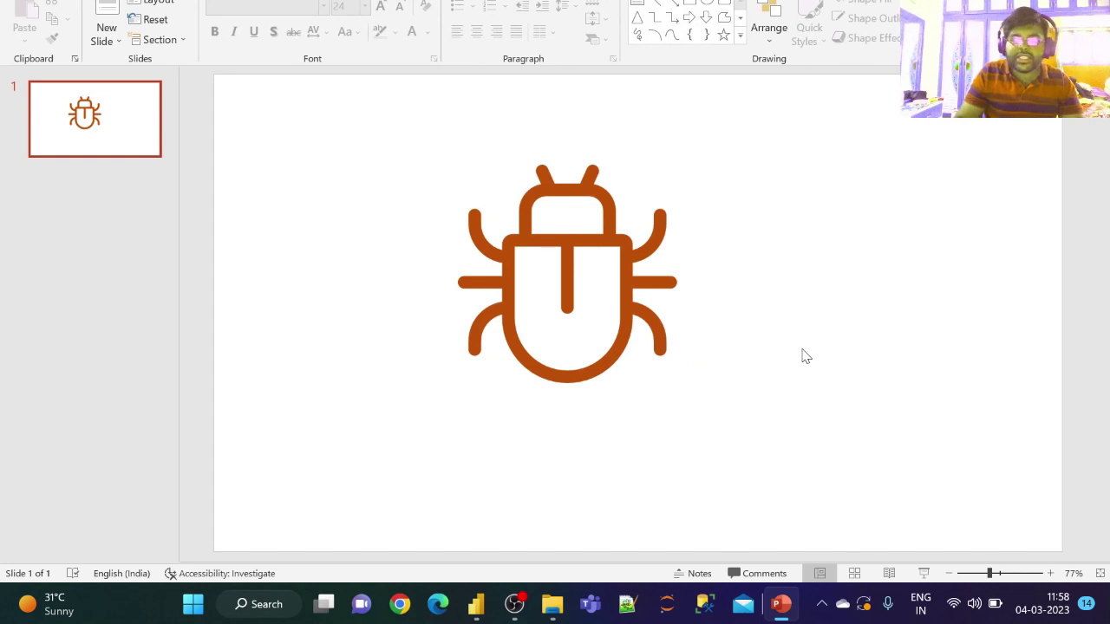
left_click(586, 276)
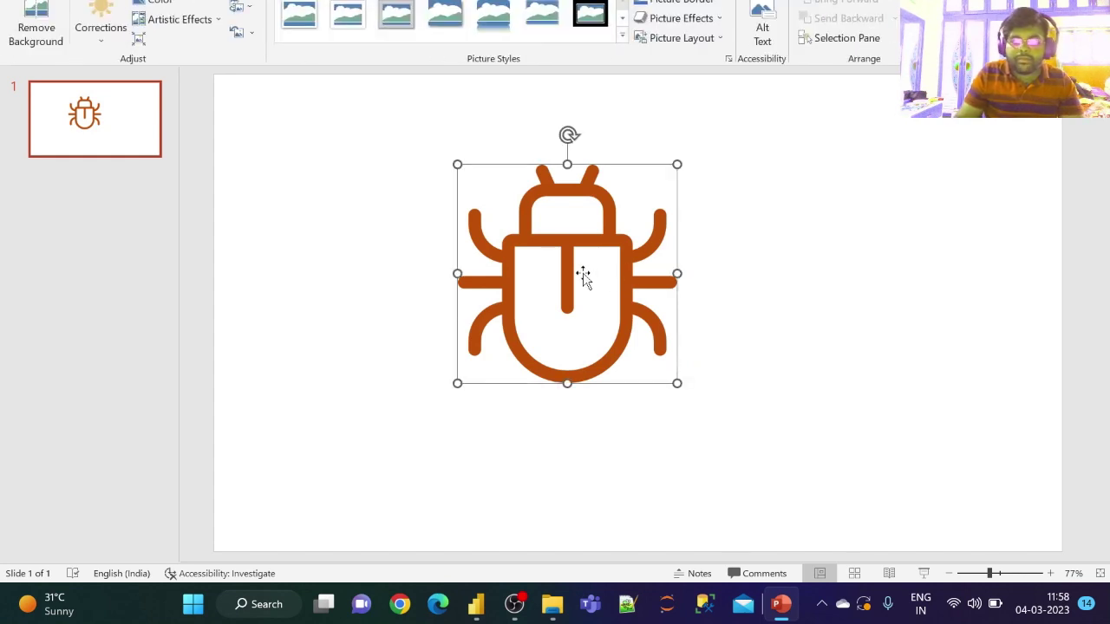
right_click(586, 275)
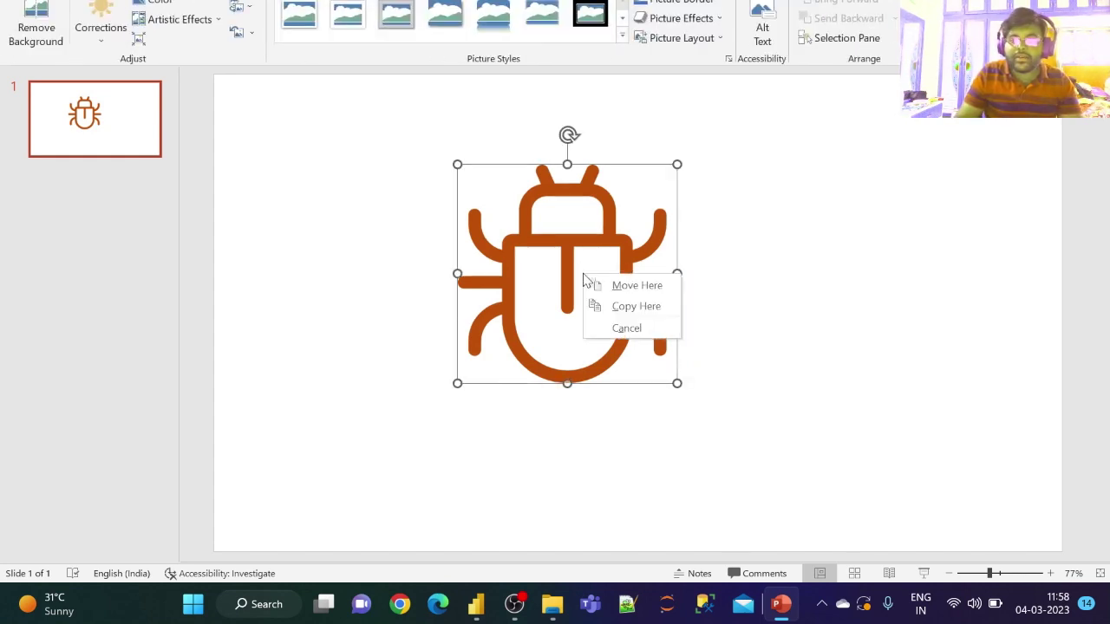
left_click(758, 290)
- Save the orange bug picture as New Bug in Scalable Vector Graphics Format
left_click(614, 208)
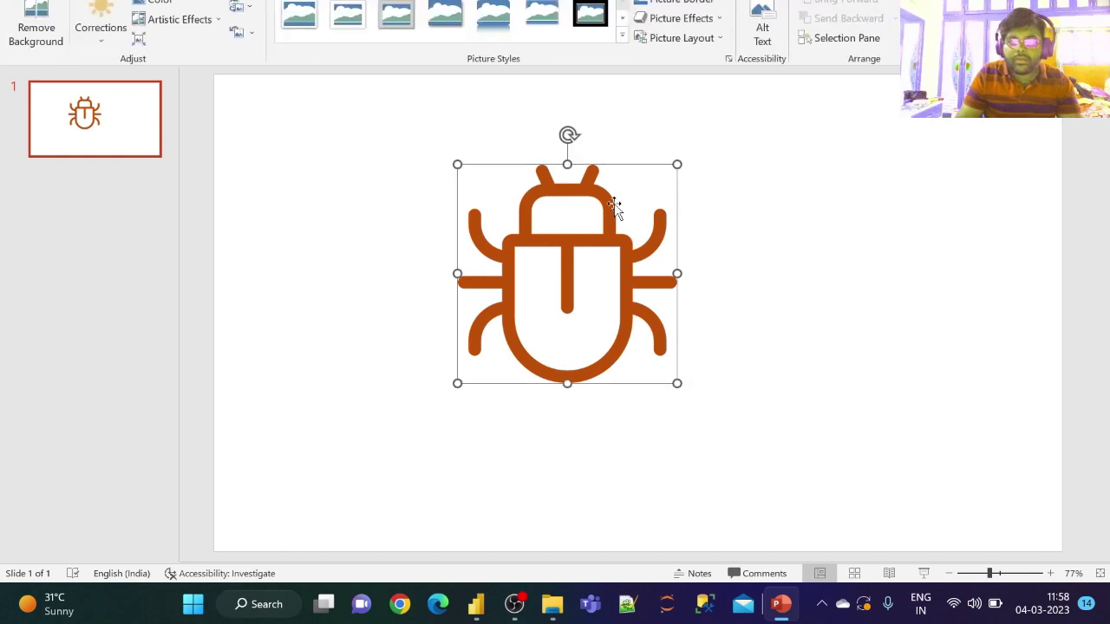
right_click(615, 206)
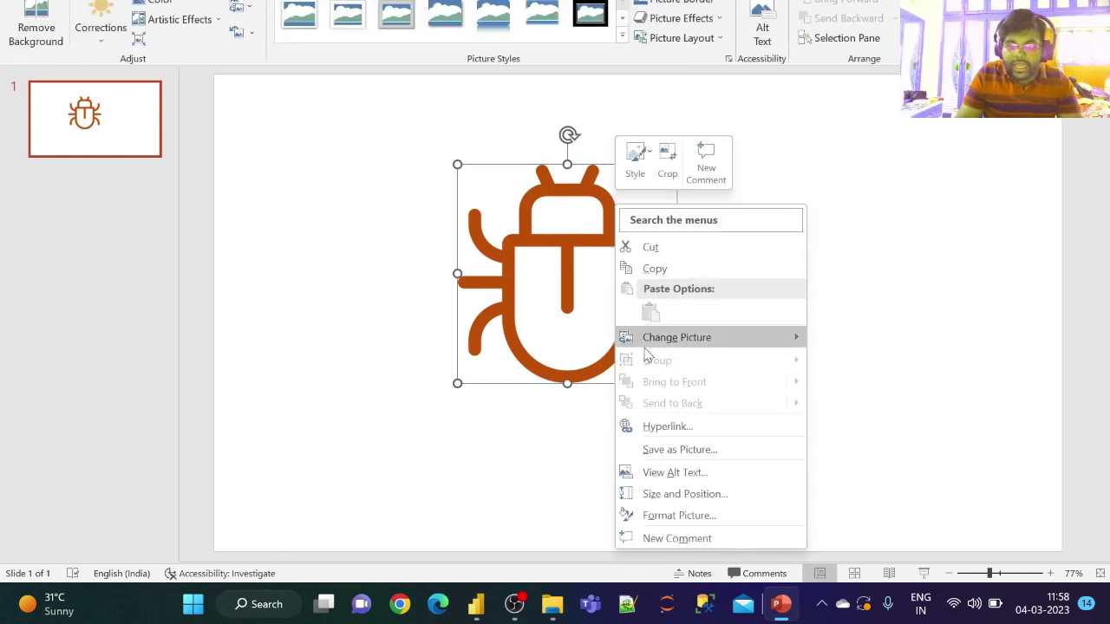
left_click(711, 451)
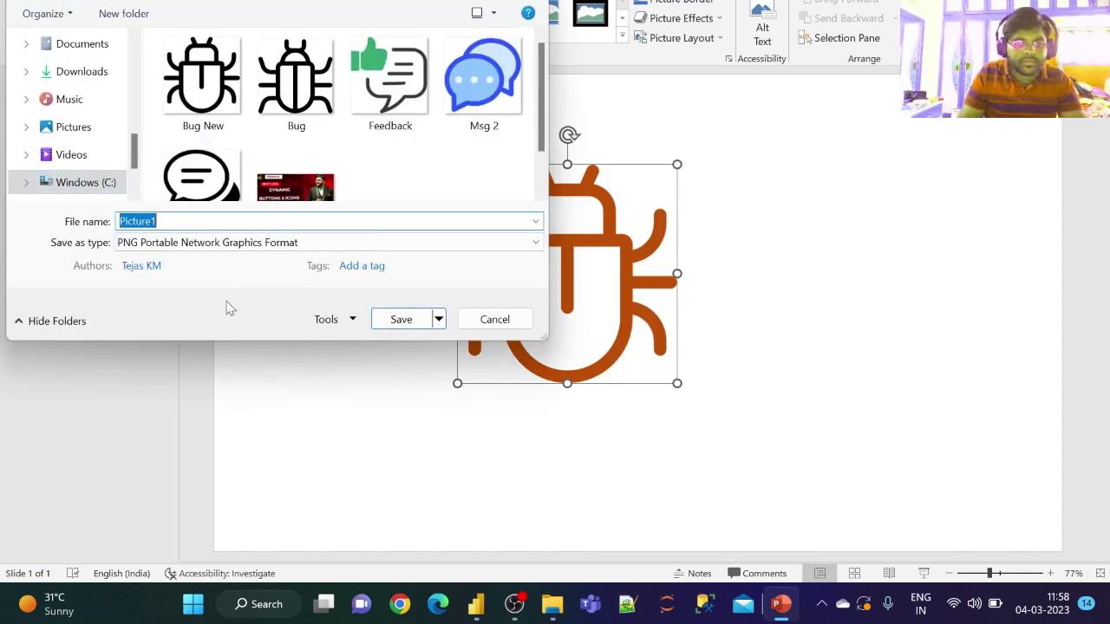
type("New Bug")
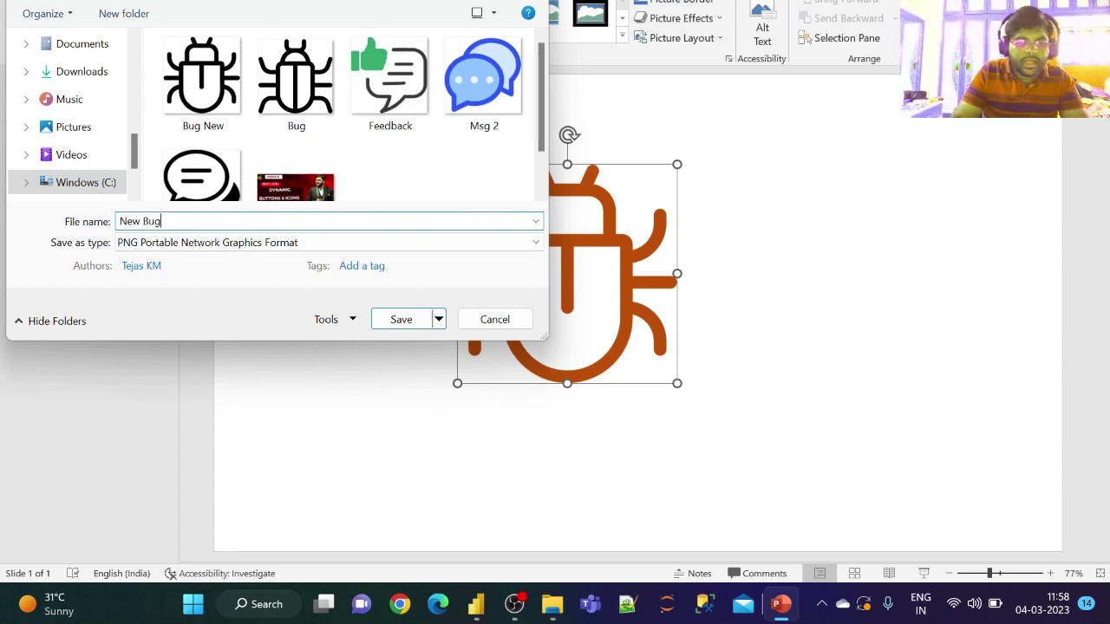
left_click(333, 242)
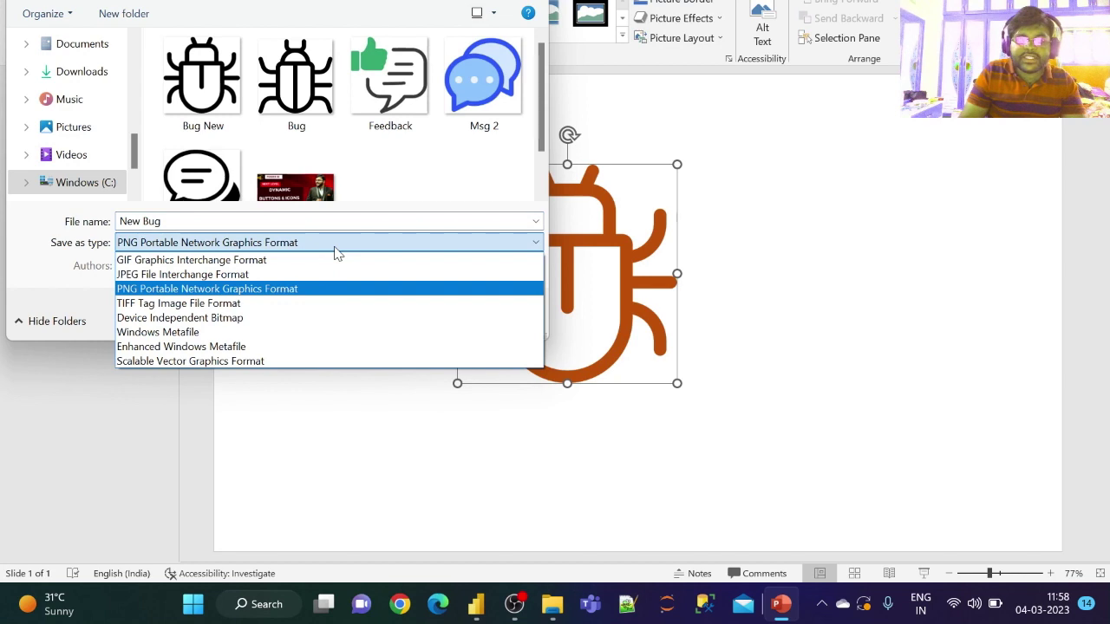
left_click(276, 362)
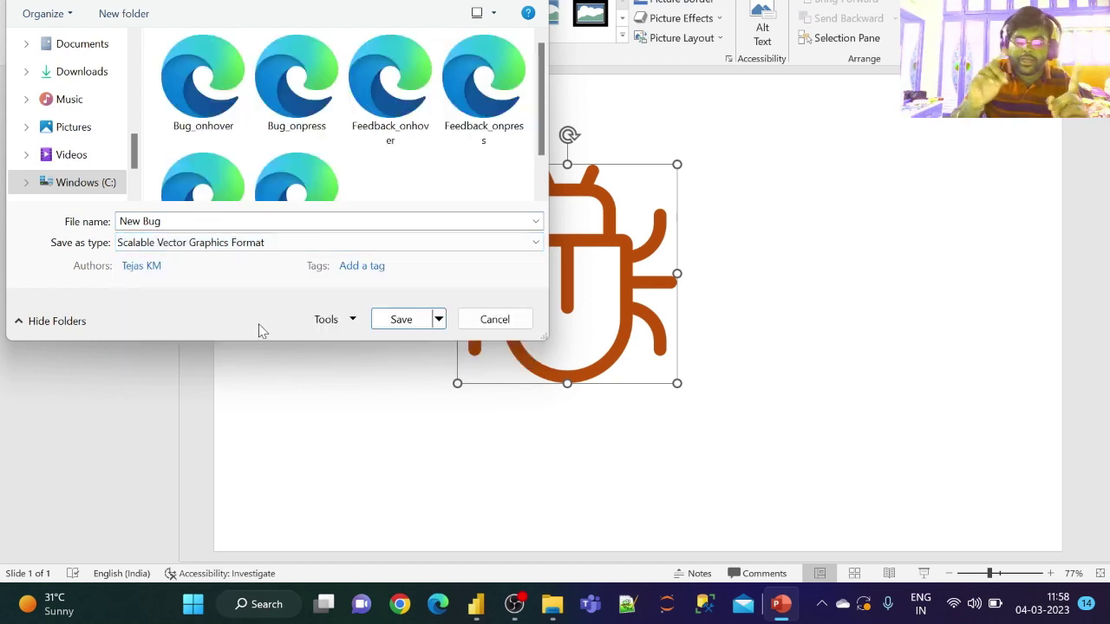
left_click(406, 323)
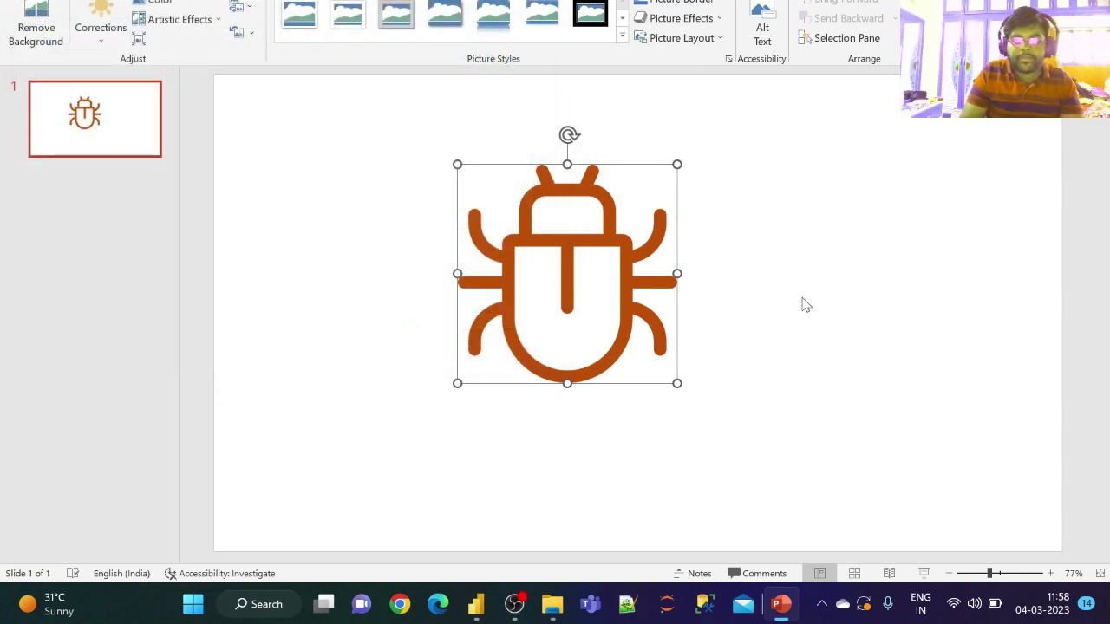
left_click(804, 304)
- Switch to Power BI and replace the Bugs Detected button's On hover icon with the custom image Bug_onhover.svg
left_click(781, 604)
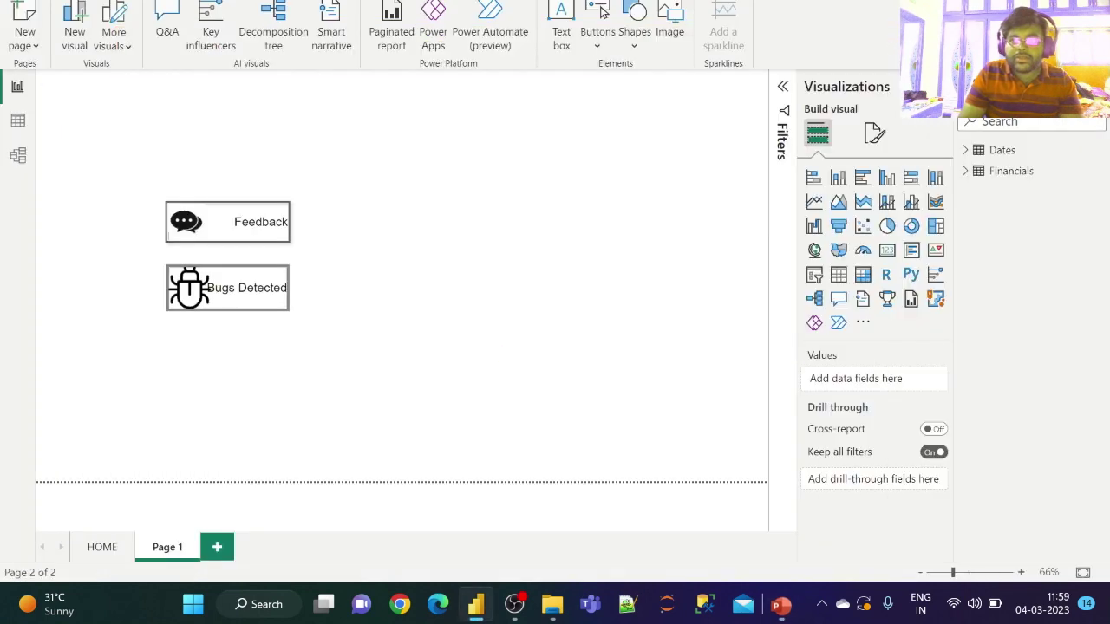
left_click(247, 289)
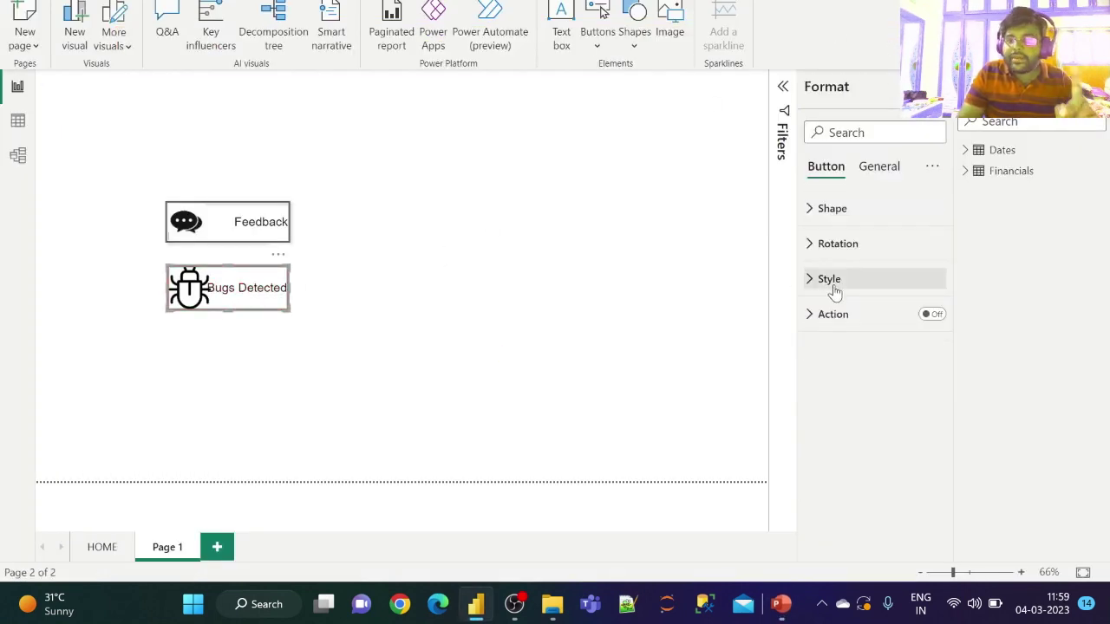
left_click(832, 283)
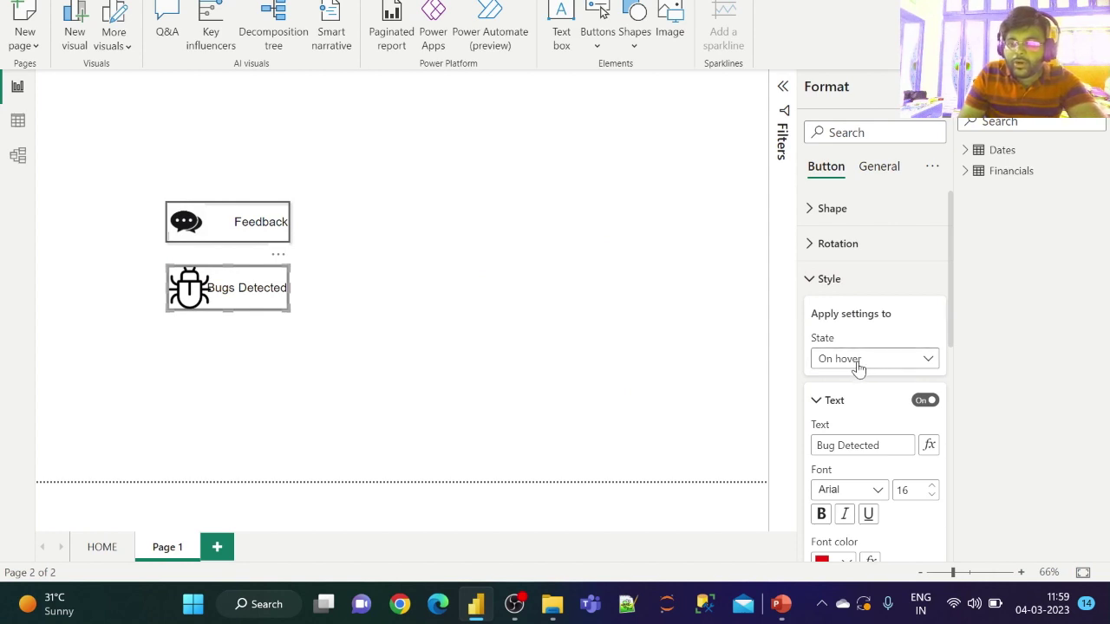
scroll(857, 403, "down", 1)
scroll(858, 403, "down", 3)
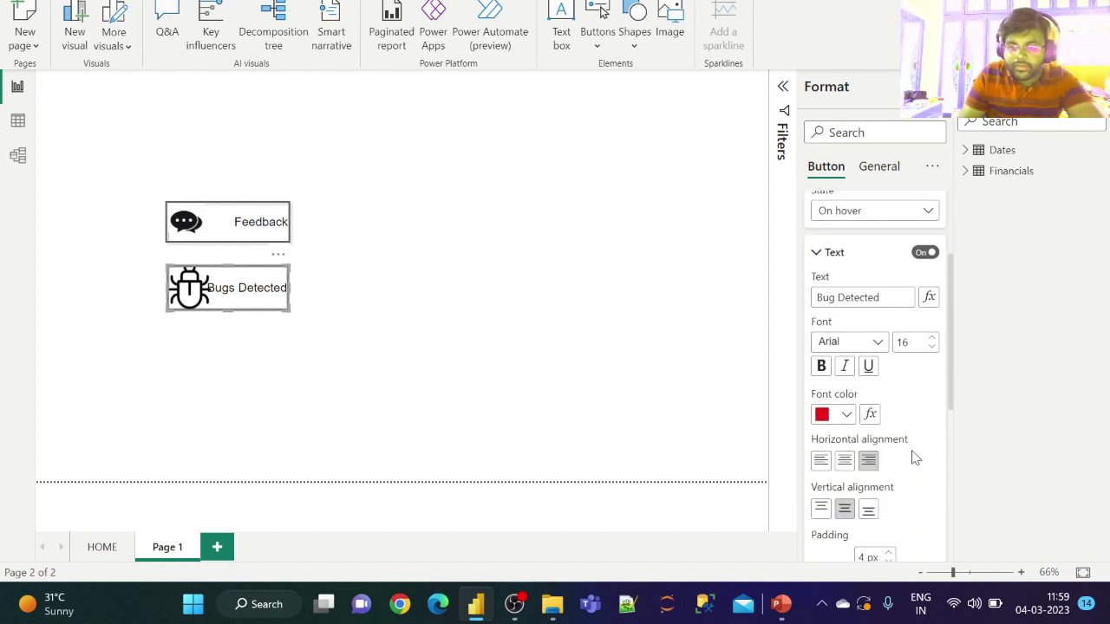
scroll(915, 458, "down", 5)
left_click(875, 436)
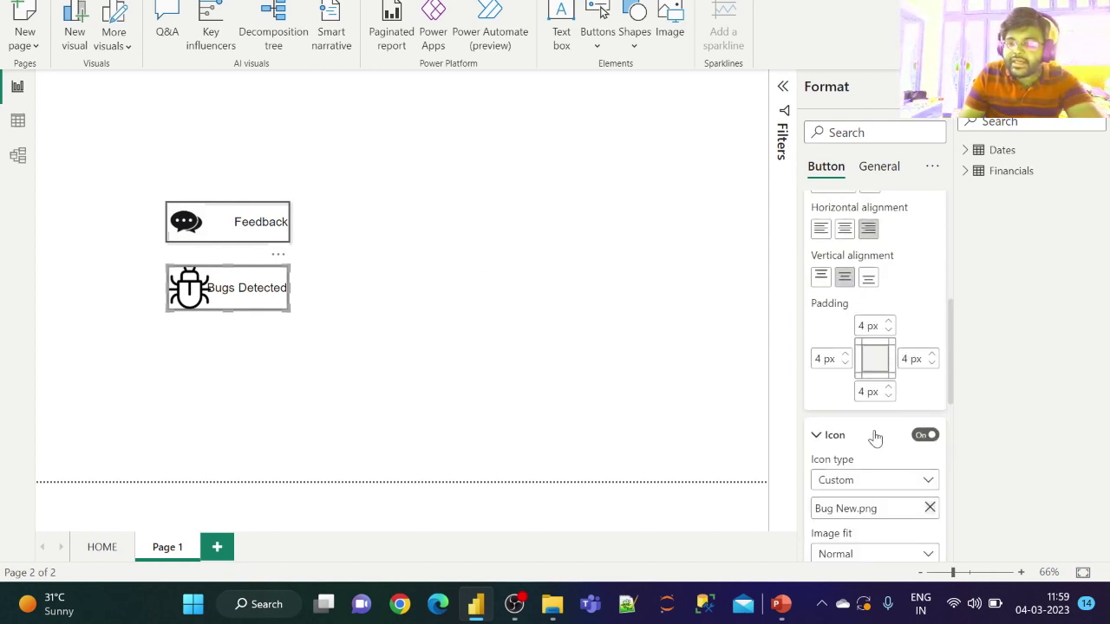
scroll(881, 468, "down", 4)
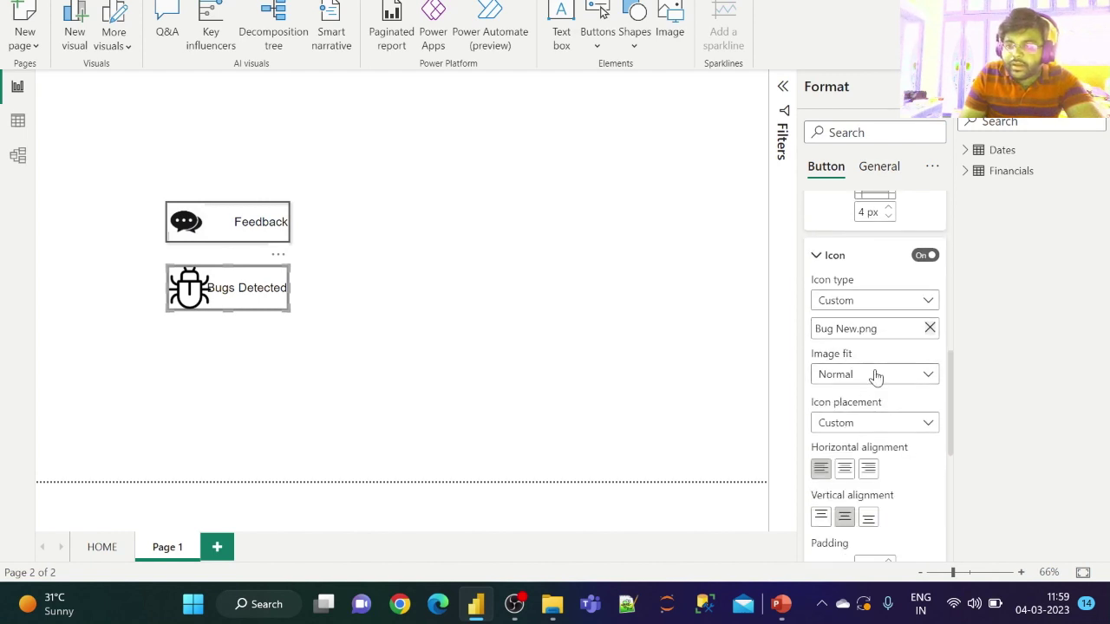
left_click(931, 329)
left_click(930, 329)
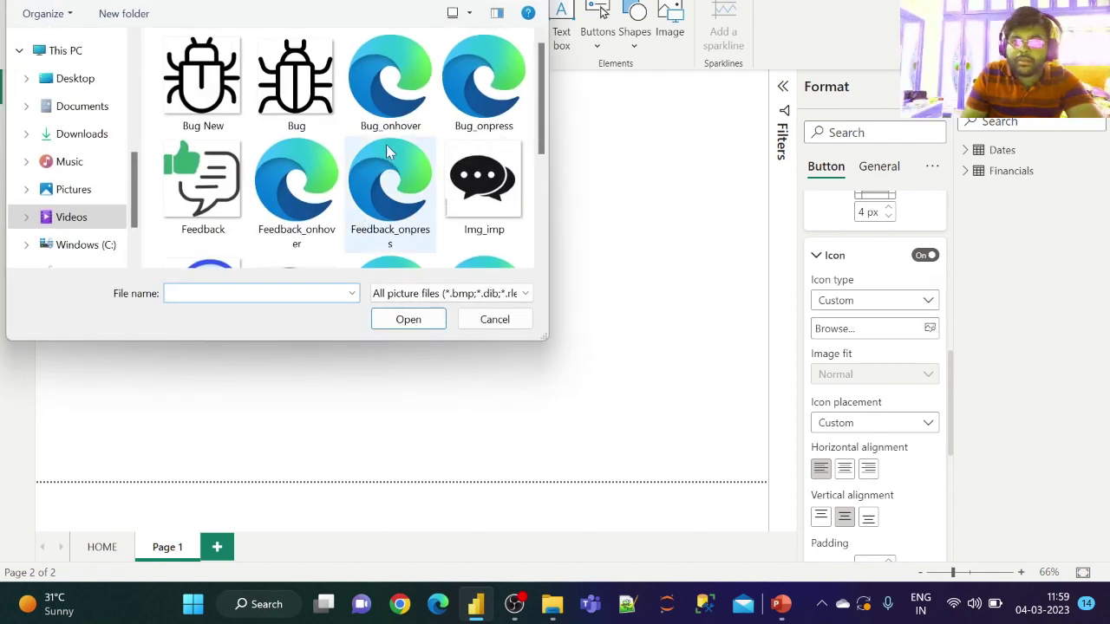
left_click(393, 117)
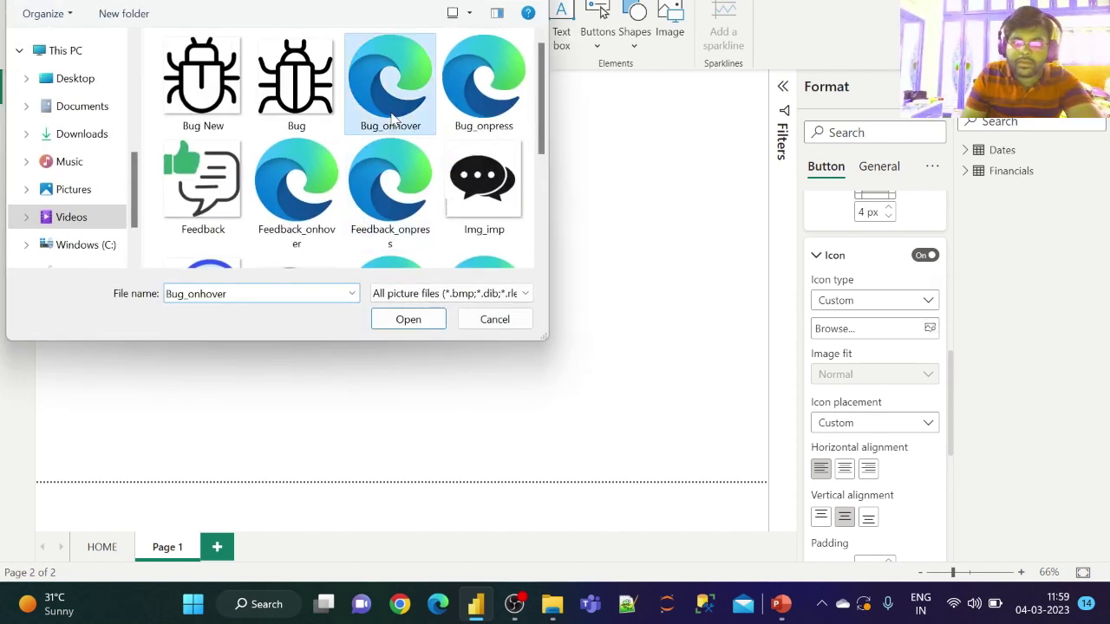
left_click(409, 321)
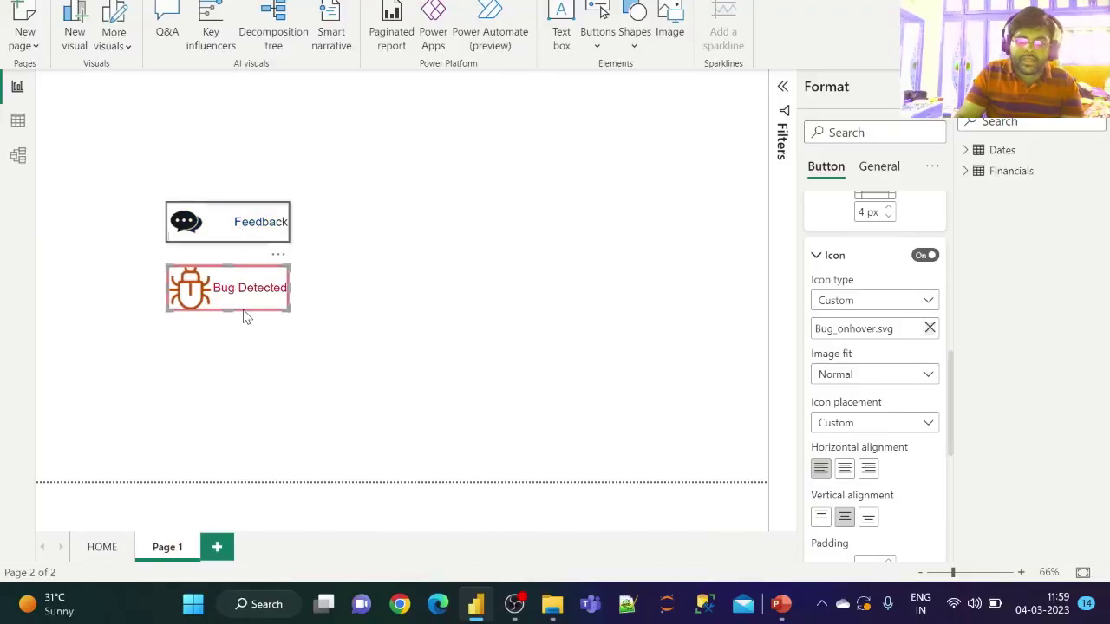
left_click(303, 381)
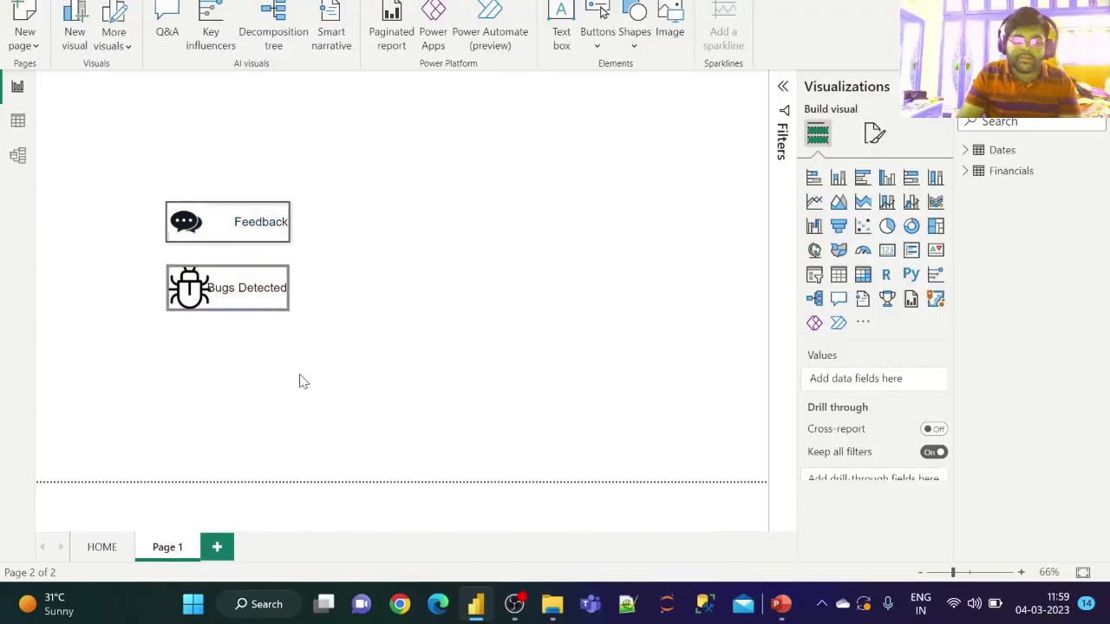
- Open the HOME report page to view its Feedback, Positive Deal and Bugs Detected buttons
left_click(106, 548)
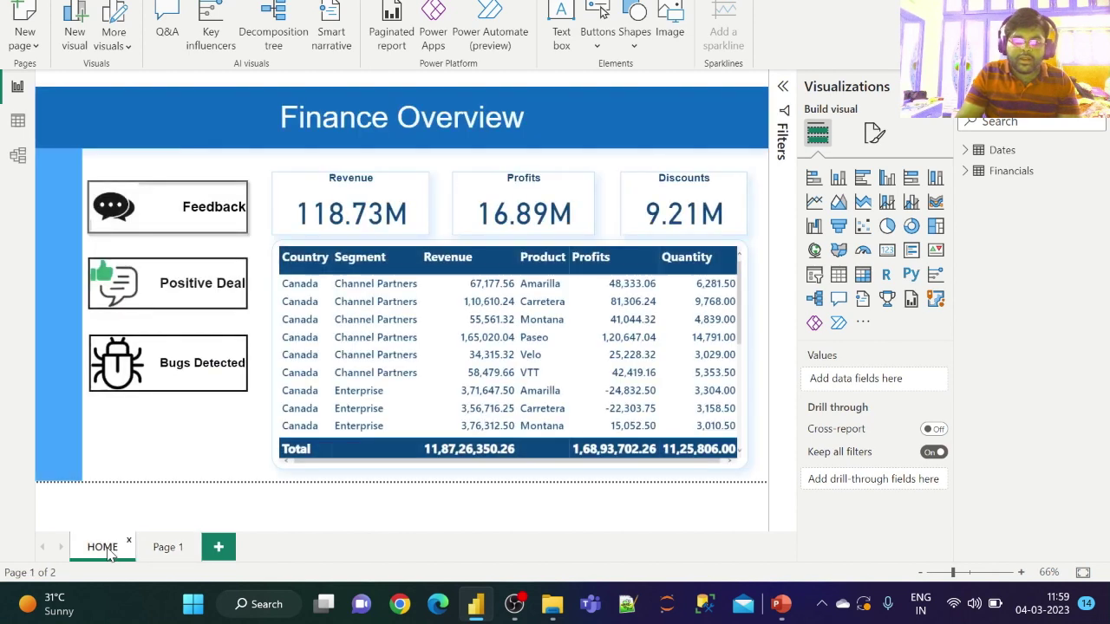